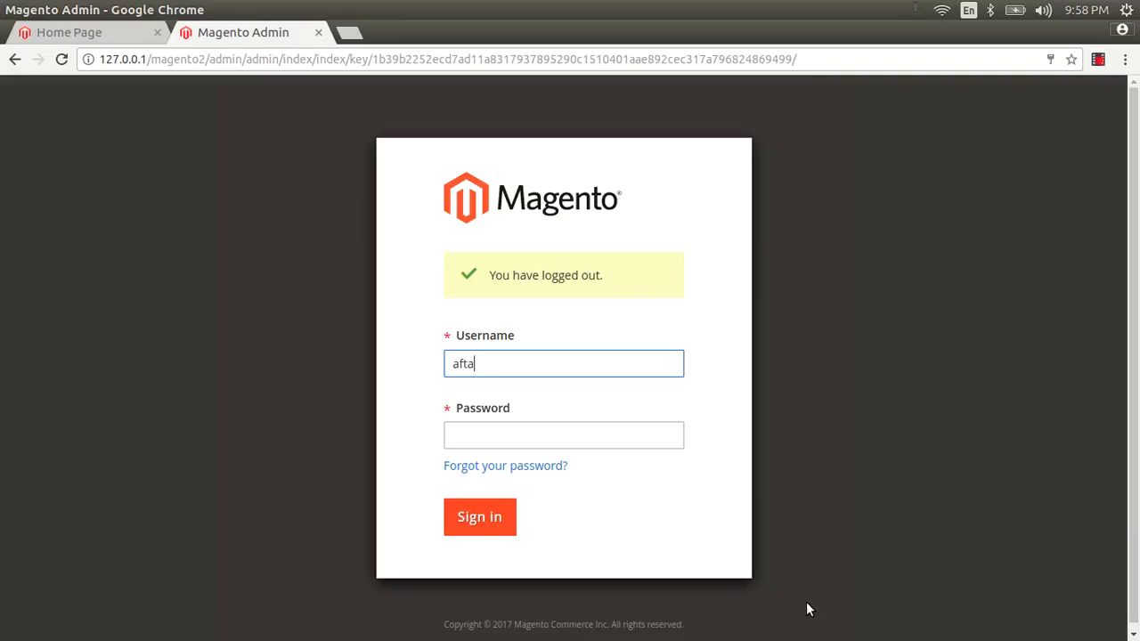
Sign in to Magento Admin with the admin username and password
{"action": "type", "text": "b"}
{"action": "key", "text": "Tab"}
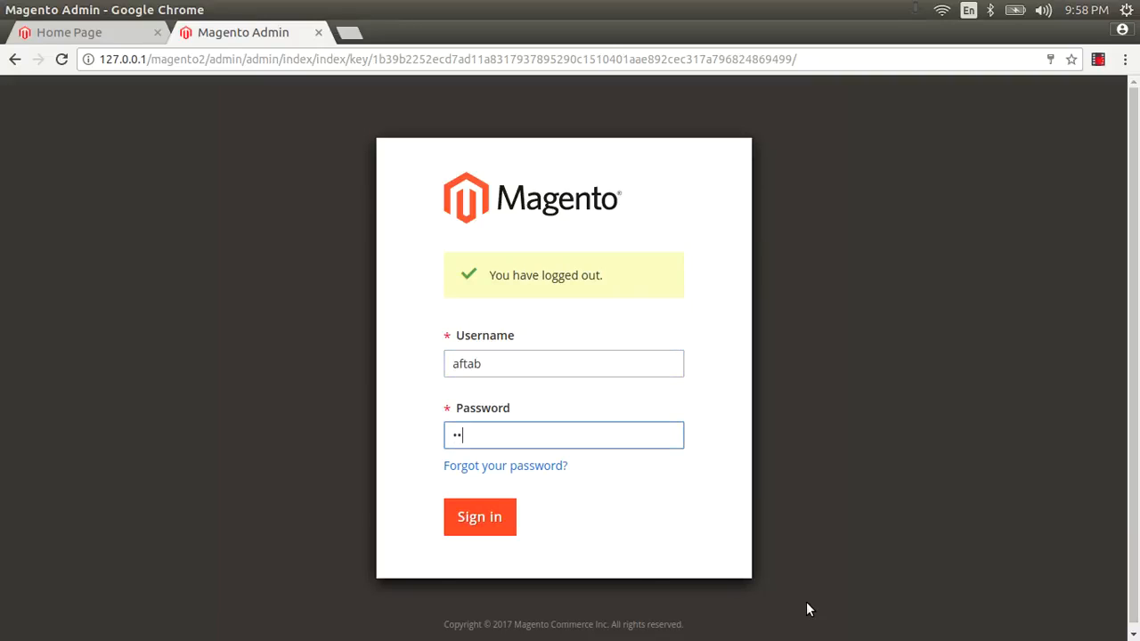
{"action": "type", "text": "1"}
{"action": "key", "text": "Return"}
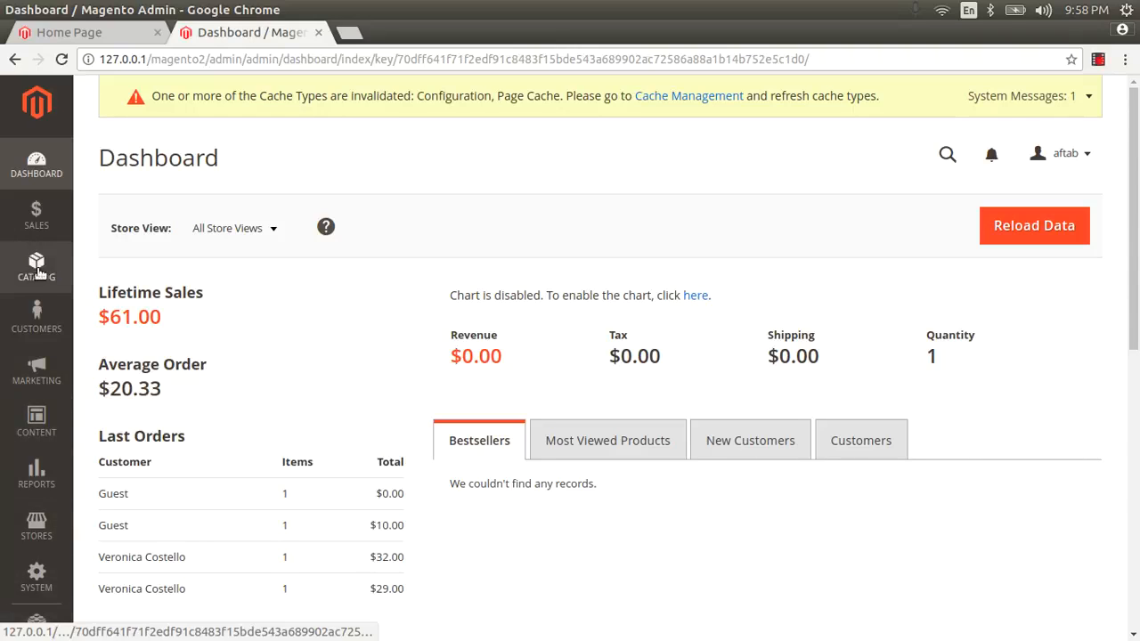
Open Catalog Price Rule and Cart Price Rules from Marketing in new tabs and look through both
{"action": "left_click", "coordinate": [45, 381]}
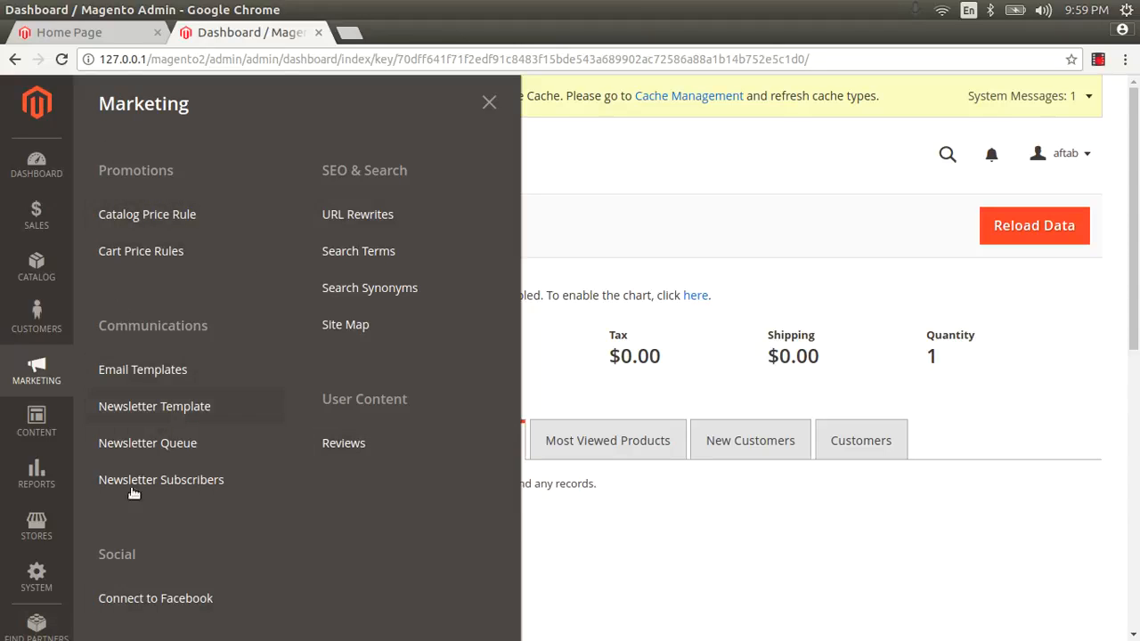
{"action": "right_click", "coordinate": [147, 222]}
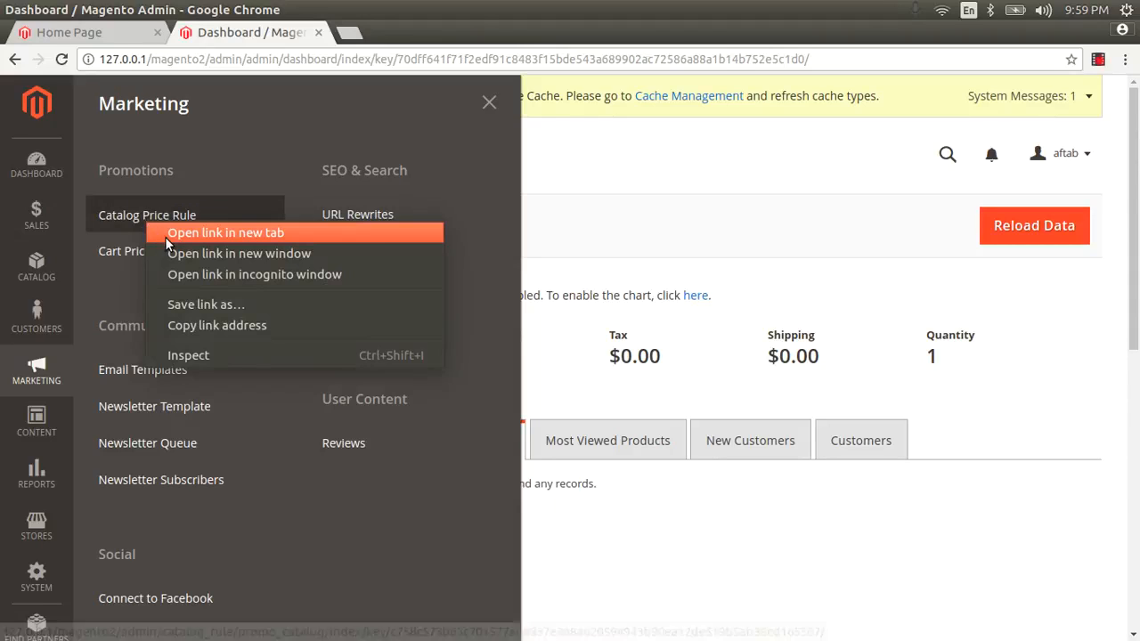
{"action": "left_click", "coordinate": [164, 237]}
{"action": "right_click", "coordinate": [143, 256]}
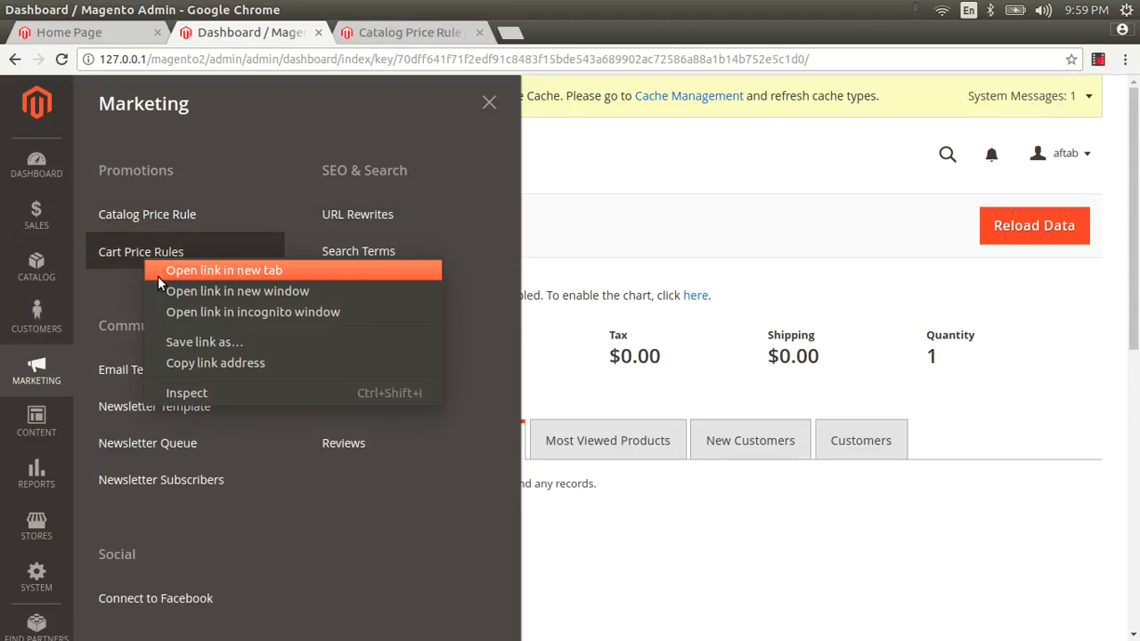
{"action": "left_click", "coordinate": [157, 276]}
{"action": "left_click", "coordinate": [408, 34]}
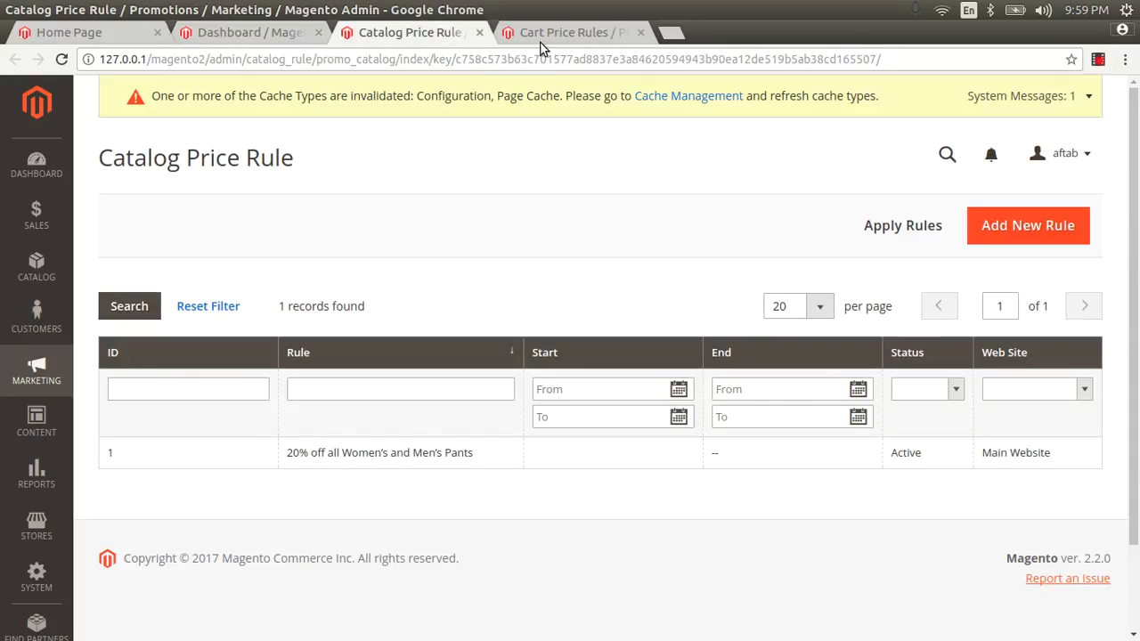
{"action": "left_click", "coordinate": [540, 40]}
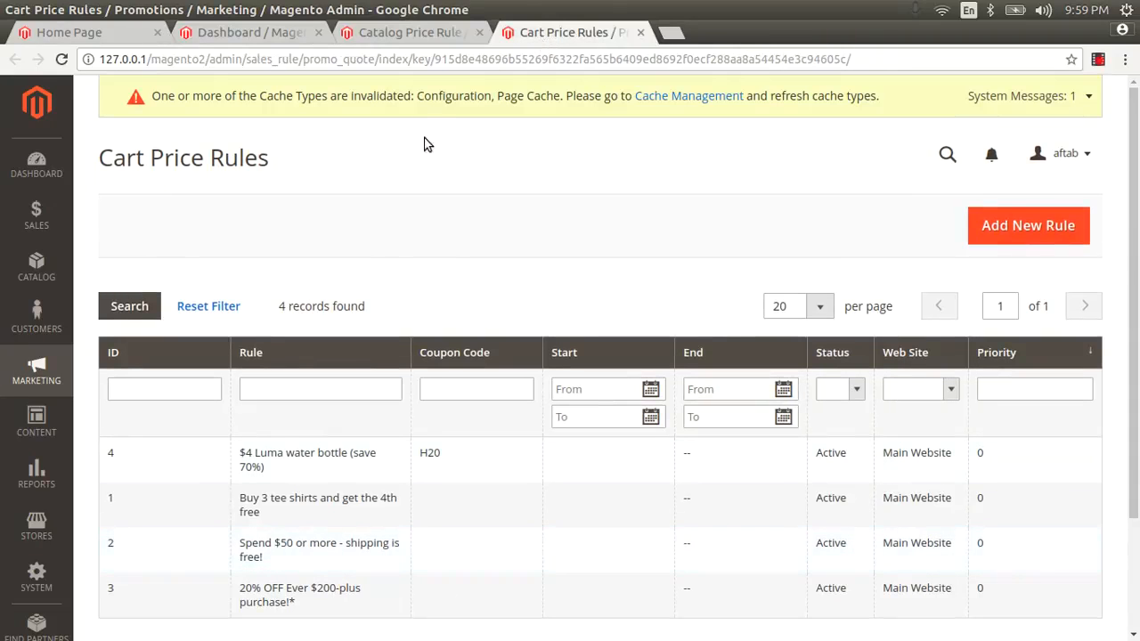
{"action": "left_click", "coordinate": [398, 43]}
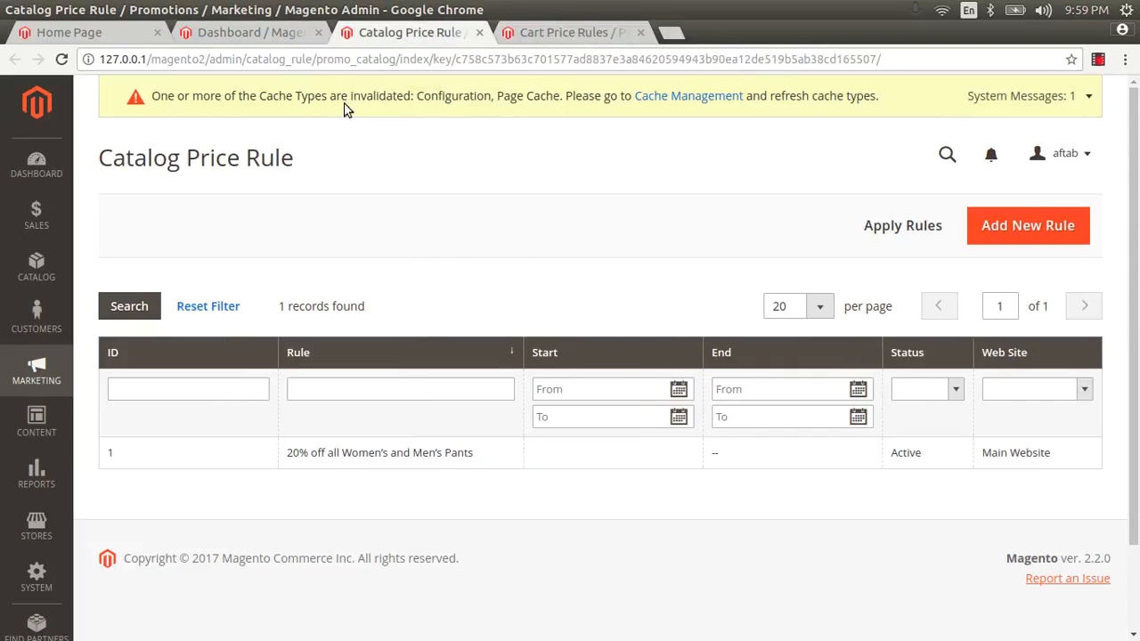
{"action": "left_click", "coordinate": [291, 46]}
Close both tabs, then reopen Catalog Price Rule alone in a new tab and view it
{"action": "left_click", "coordinate": [480, 33]}
{"action": "left_click", "coordinate": [480, 33]}
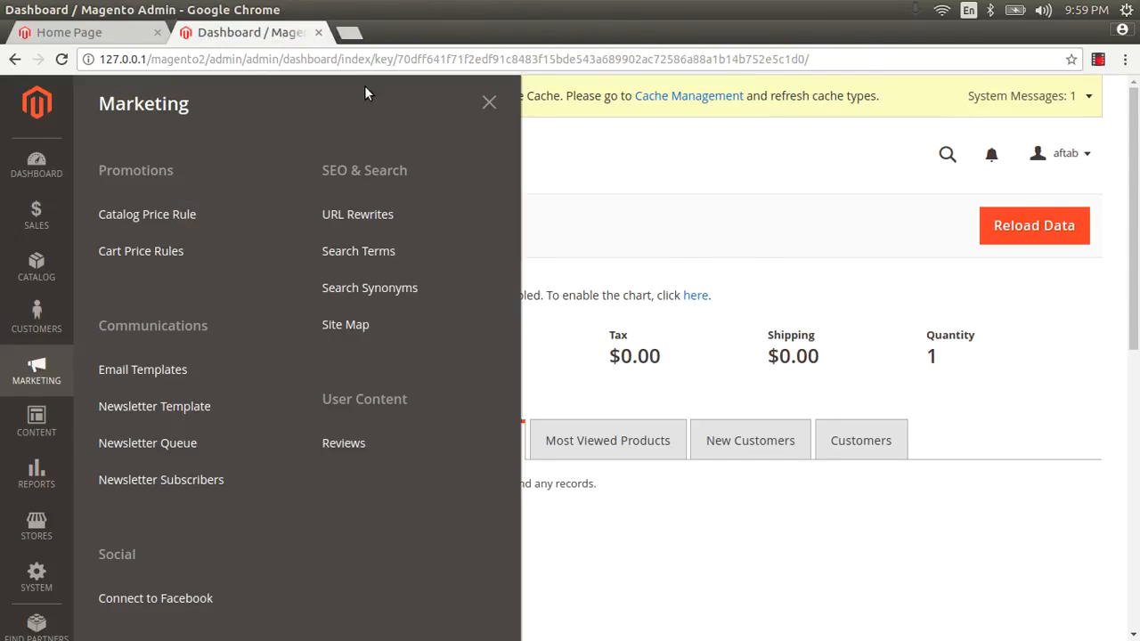
{"action": "right_click", "coordinate": [189, 214]}
{"action": "left_click", "coordinate": [199, 229]}
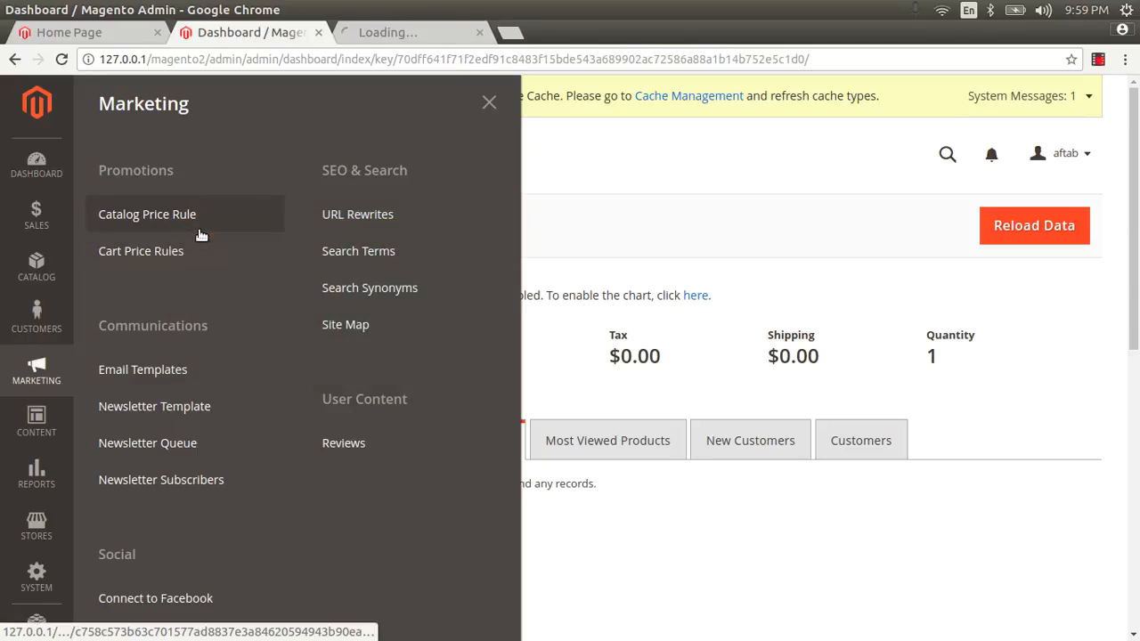
{"action": "left_click", "coordinate": [386, 33]}
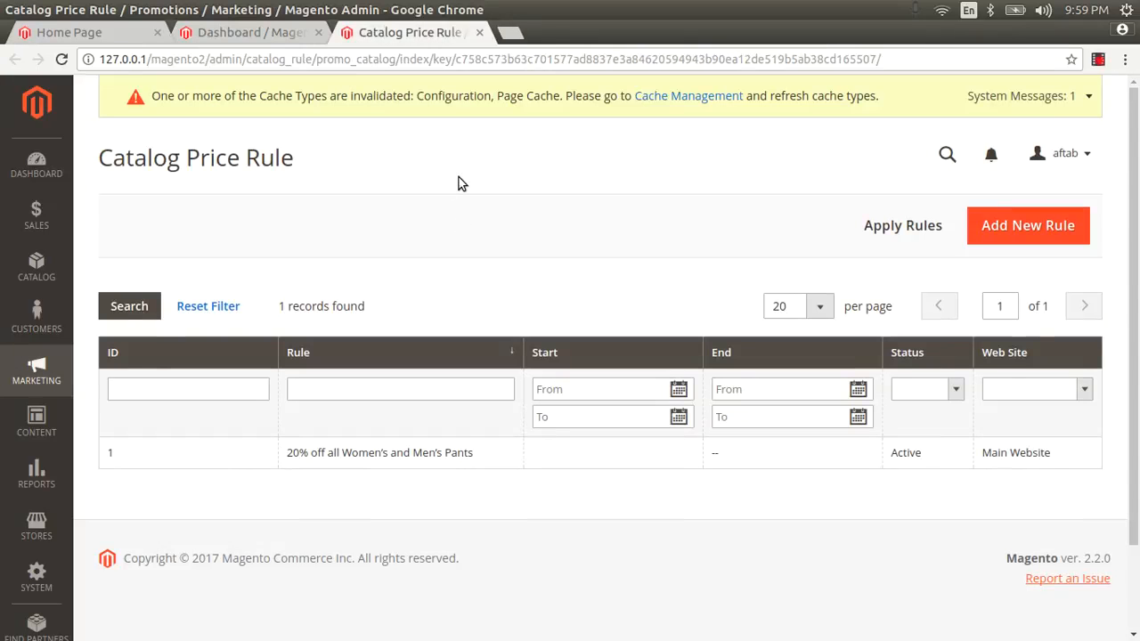
Start a new catalog price rule, typing '10% off new year offer' as its name
{"action": "left_click", "coordinate": [1061, 222]}
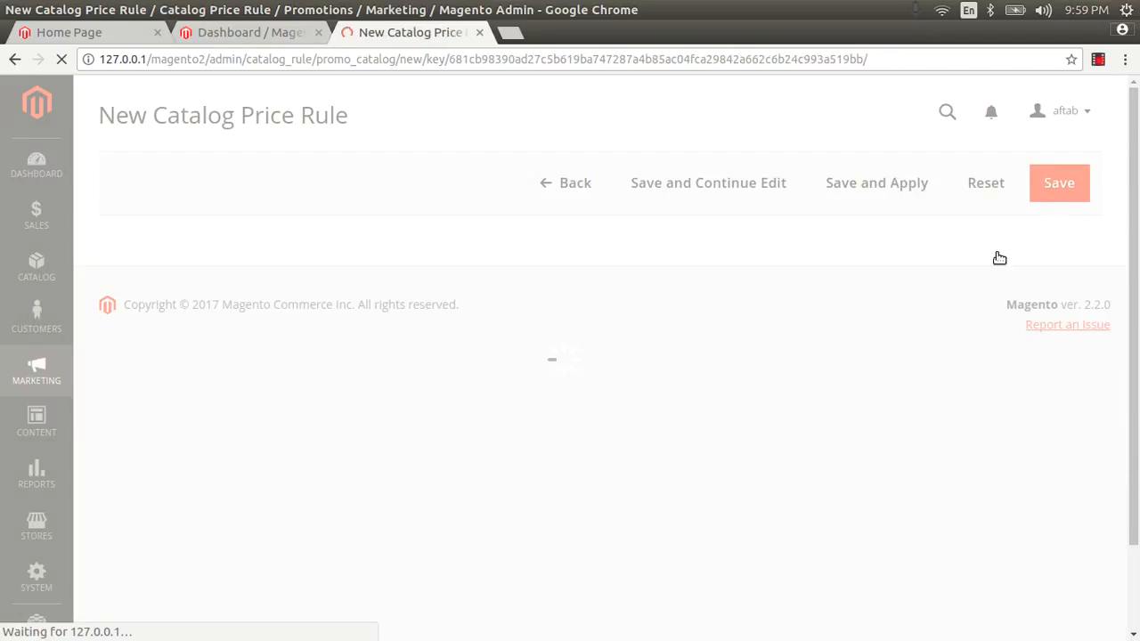
{"action": "scroll", "coordinate": [661, 368], "scroll_direction": "down", "scroll_amount": 7}
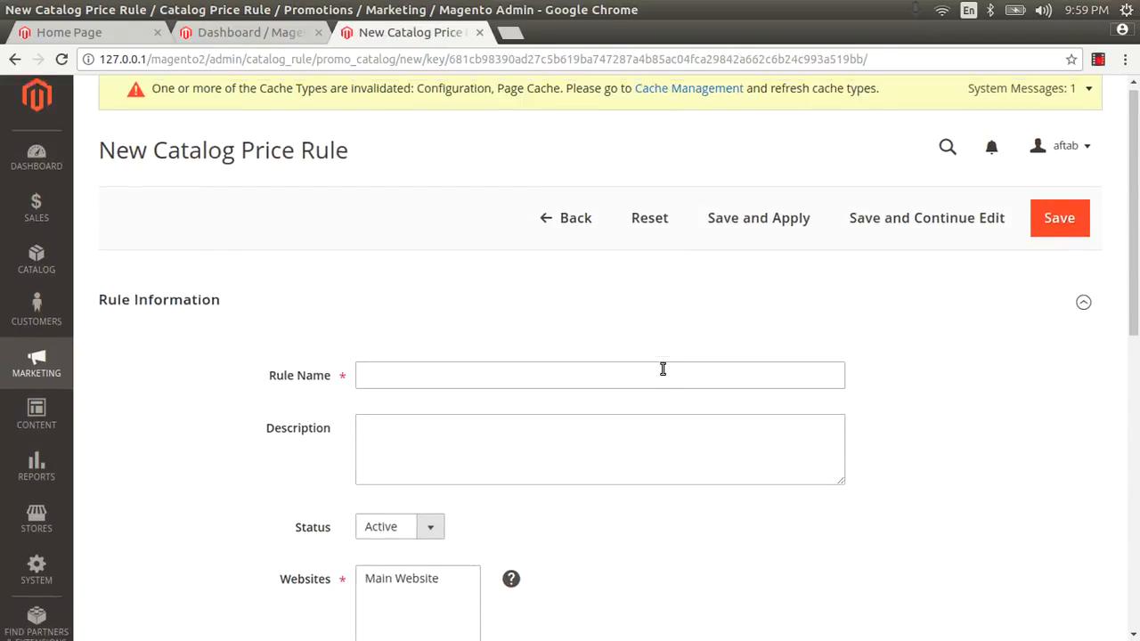
{"action": "scroll", "coordinate": [663, 368], "scroll_direction": "up", "scroll_amount": 8}
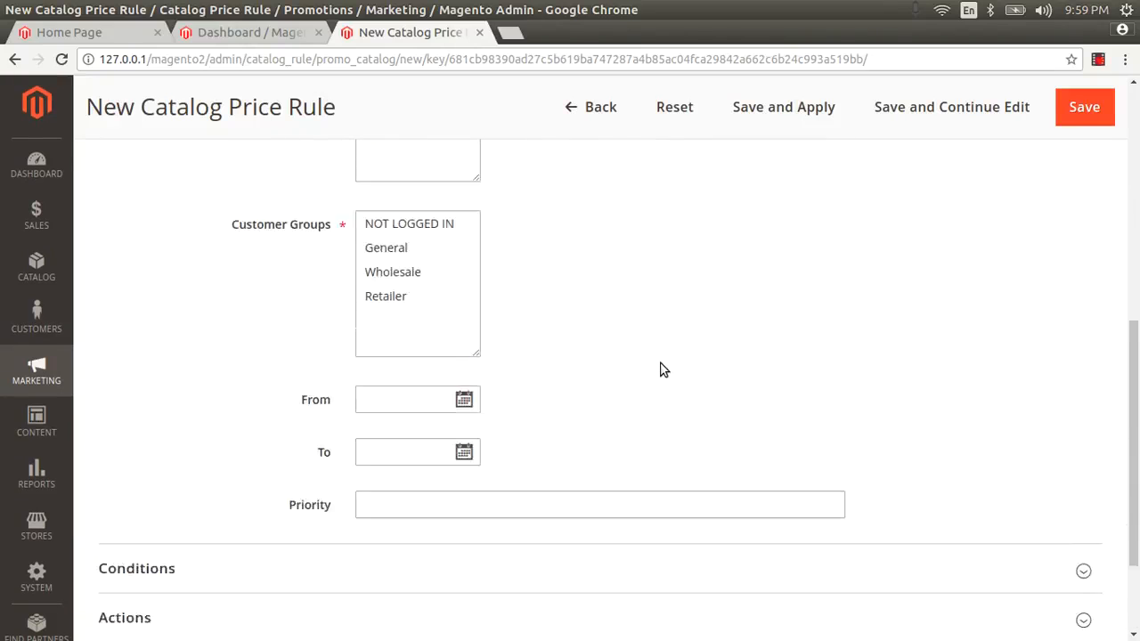
{"action": "left_click", "coordinate": [448, 317]}
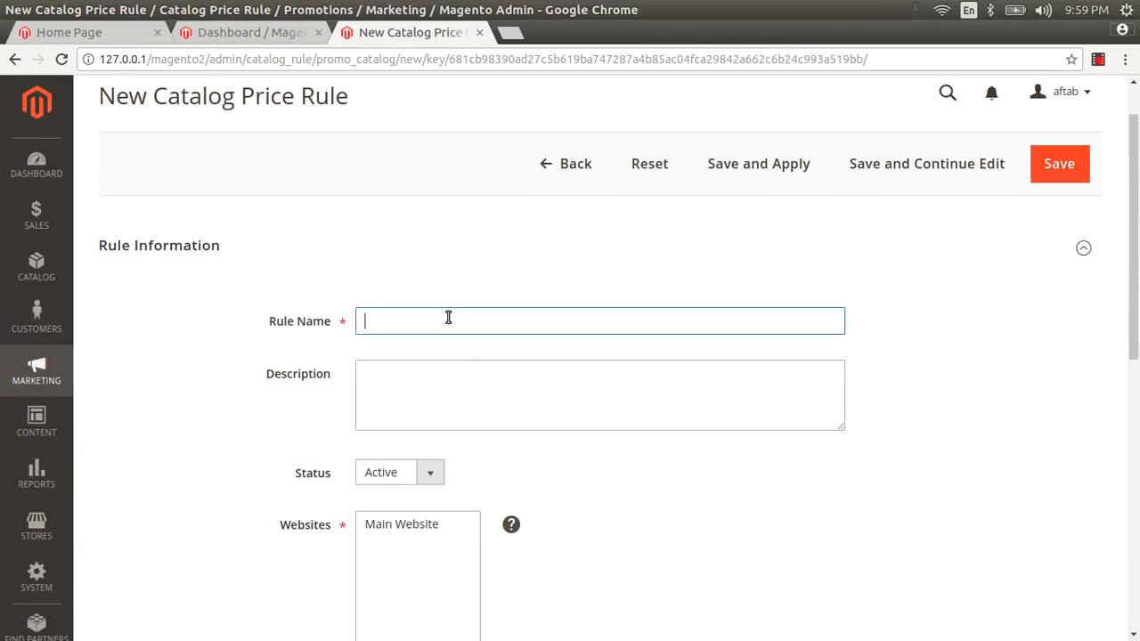
{"action": "type", "text": "10%"}
{"action": "type", "text": "off new year offer"}
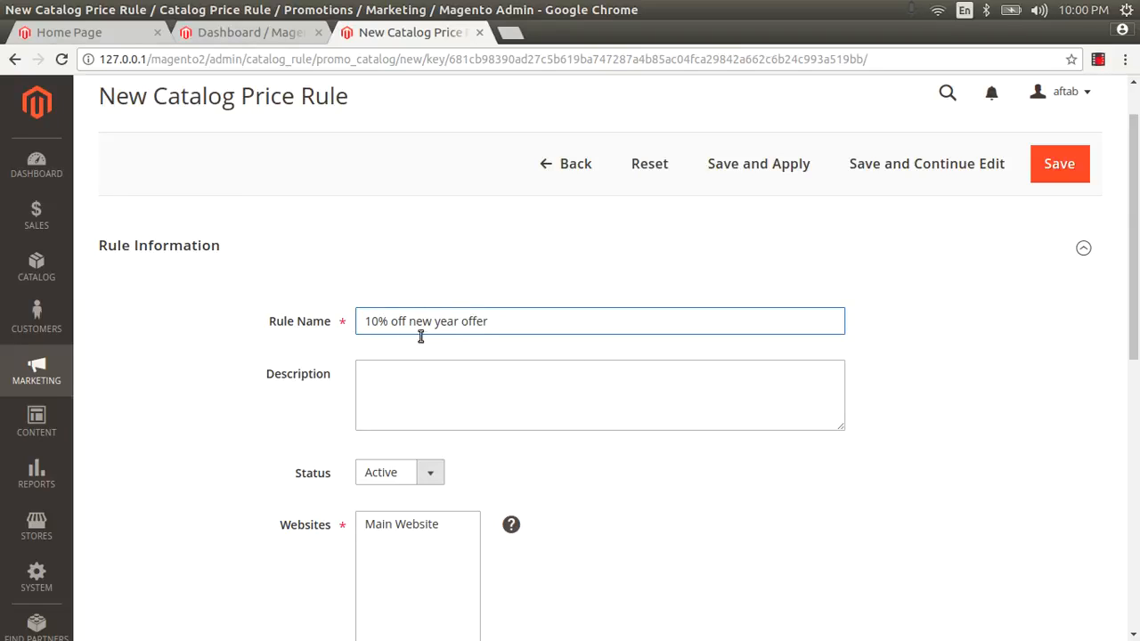
Copy that text into Description and rename the rule to newyear
{"action": "key", "text": "ctrl+a"}
{"action": "key", "text": "ctrl+c"}
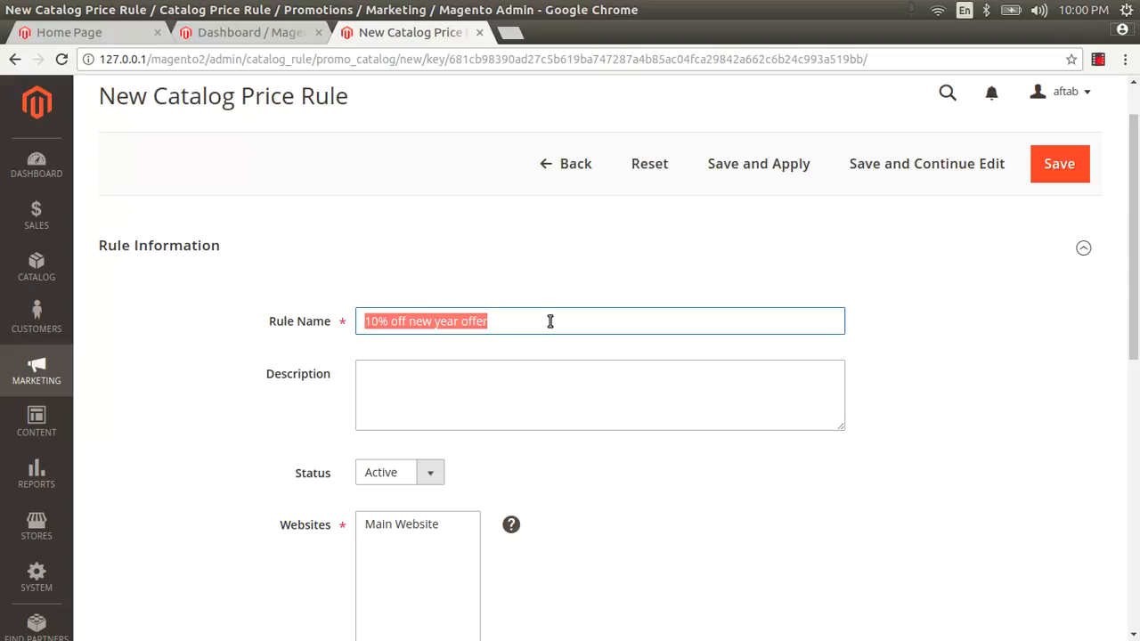
{"action": "left_click", "coordinate": [484, 367]}
{"action": "key", "text": "ctrl+v"}
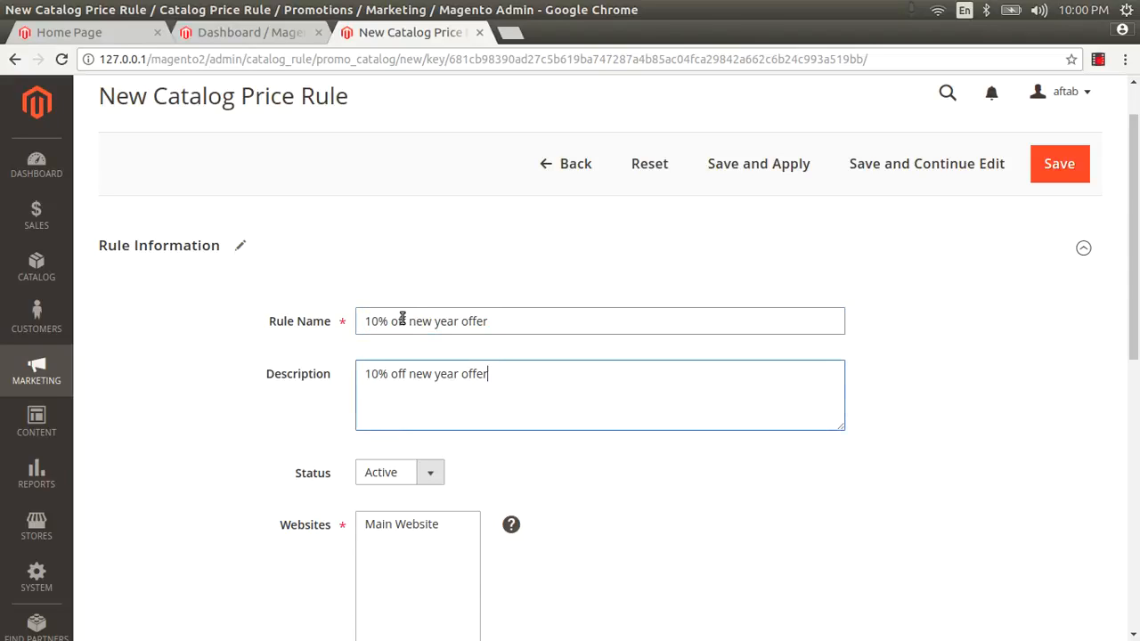
{"action": "left_click_drag", "start_coordinate": [377, 320], "coordinate": [487, 332]}
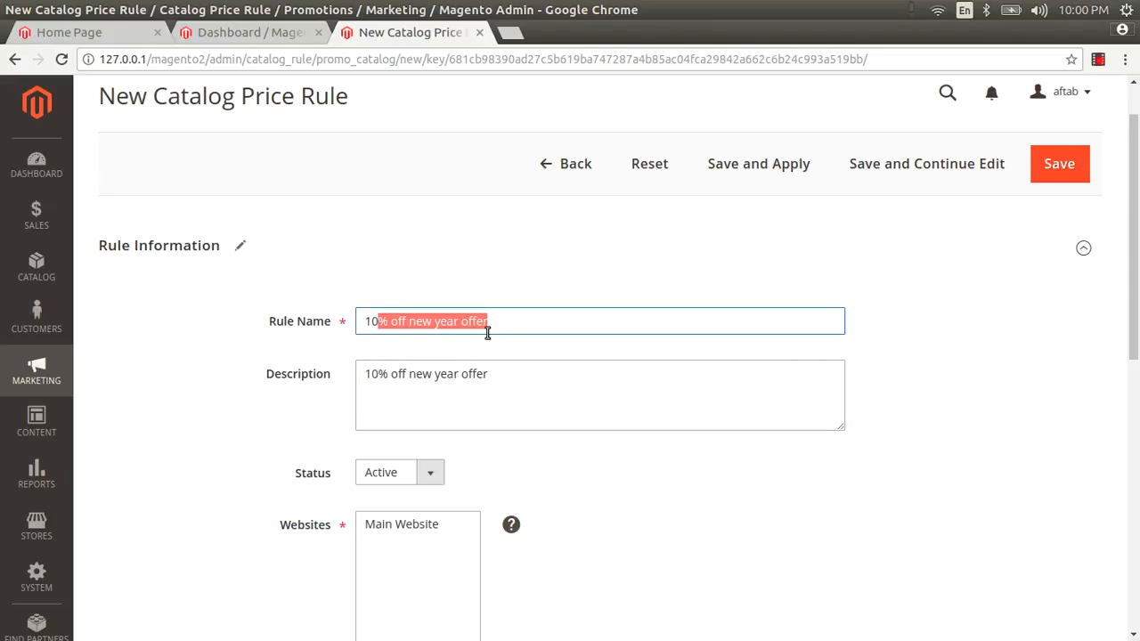
{"action": "key", "text": "ctrl+a"}
{"action": "type", "text": "new"}
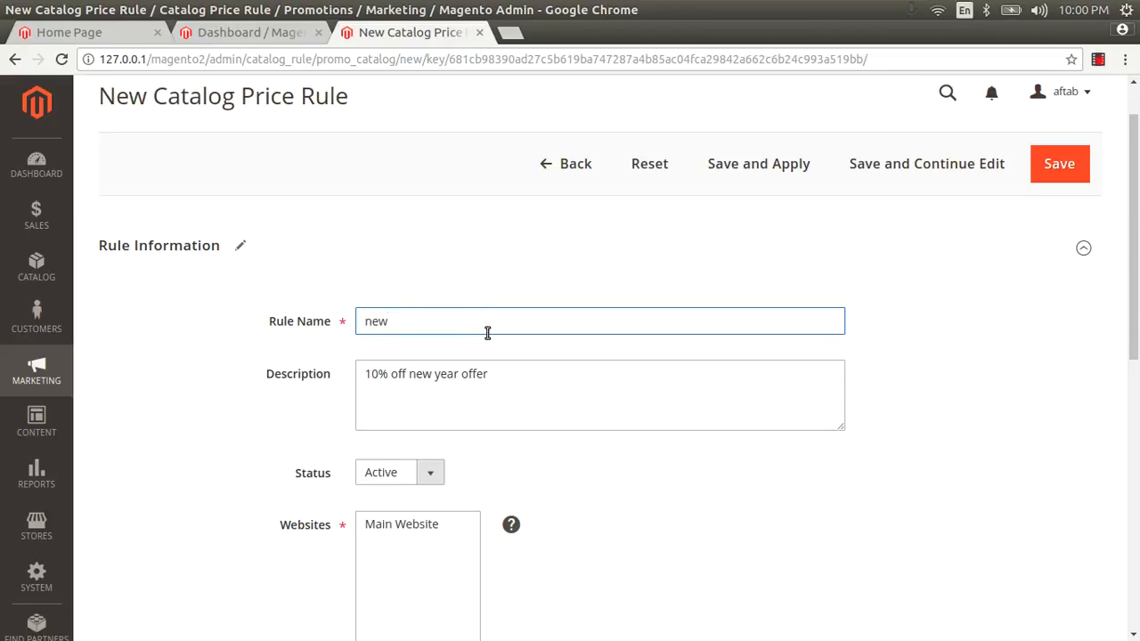
{"action": "type", "text": "year"}
Apply the rule to Main Website and the NOT LOGGED IN and General customer groups
{"action": "scroll", "coordinate": [481, 374], "scroll_direction": "down", "scroll_amount": 2}
{"action": "left_click", "coordinate": [417, 431]}
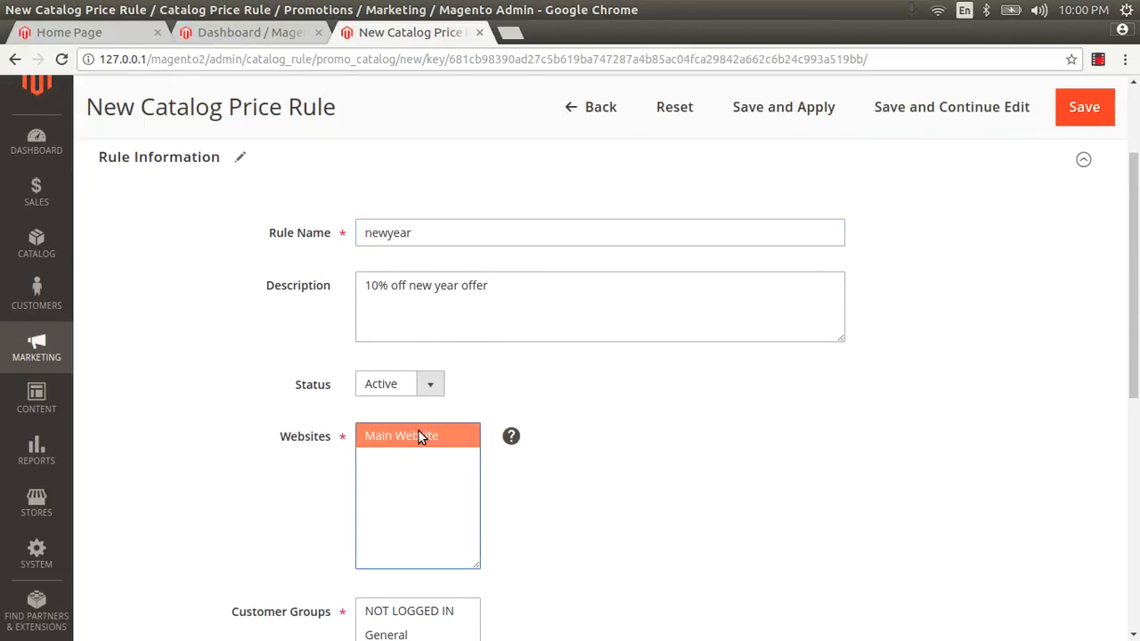
{"action": "scroll", "coordinate": [418, 449], "scroll_direction": "down", "scroll_amount": 2}
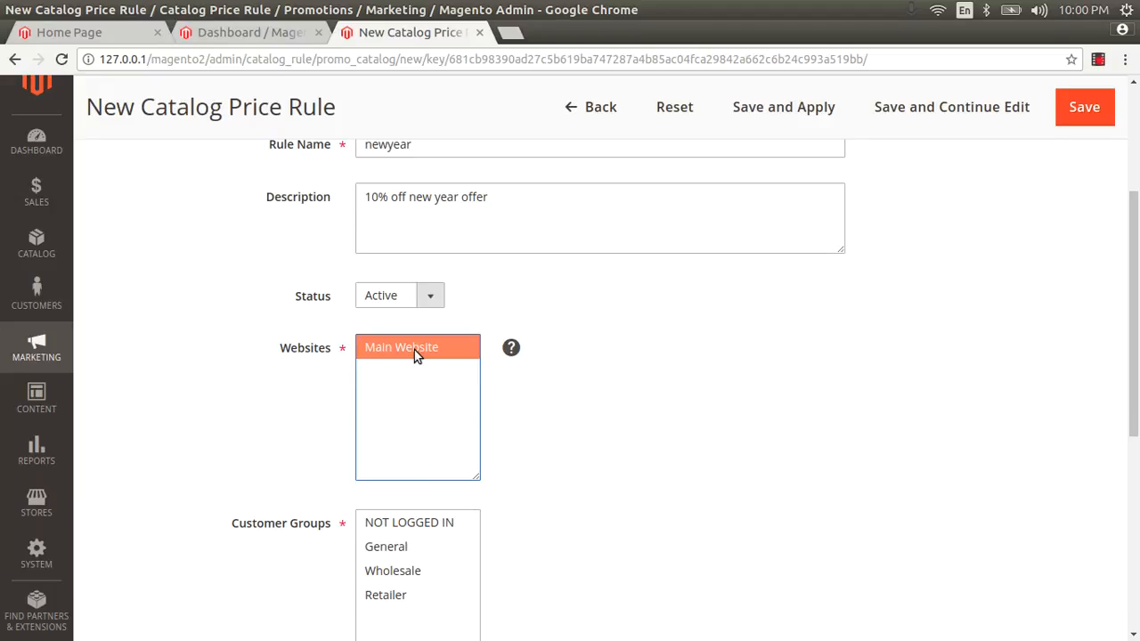
{"action": "scroll", "coordinate": [504, 415], "scroll_direction": "down", "scroll_amount": 4}
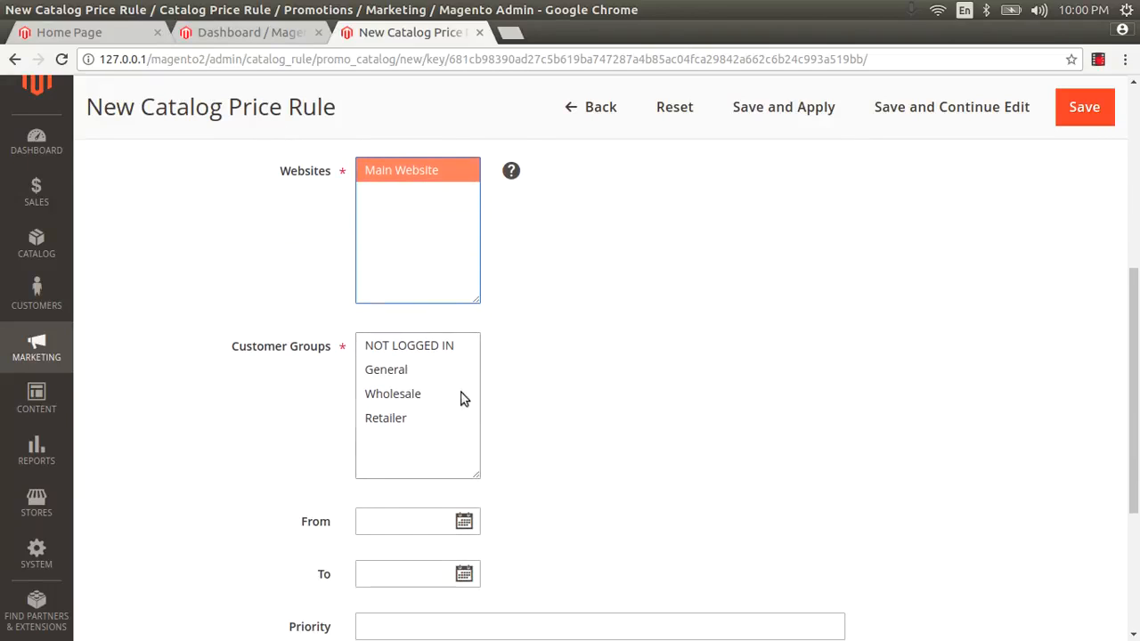
{"action": "left_click", "coordinate": [398, 350]}
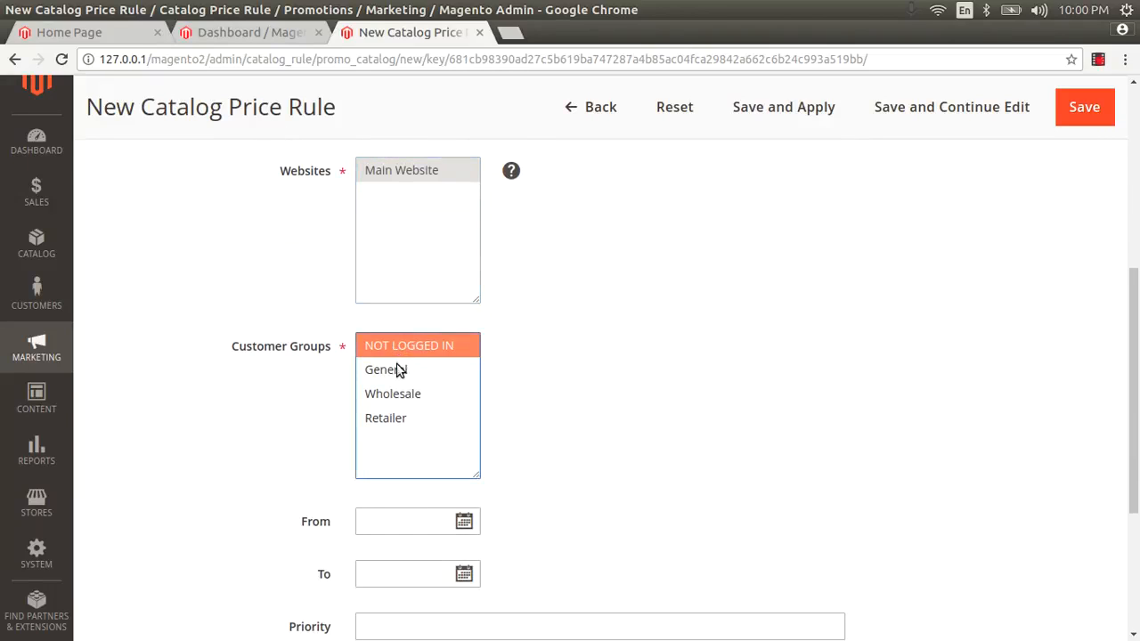
{"action": "left_click", "coordinate": [397, 372], "text": "ctrl"}
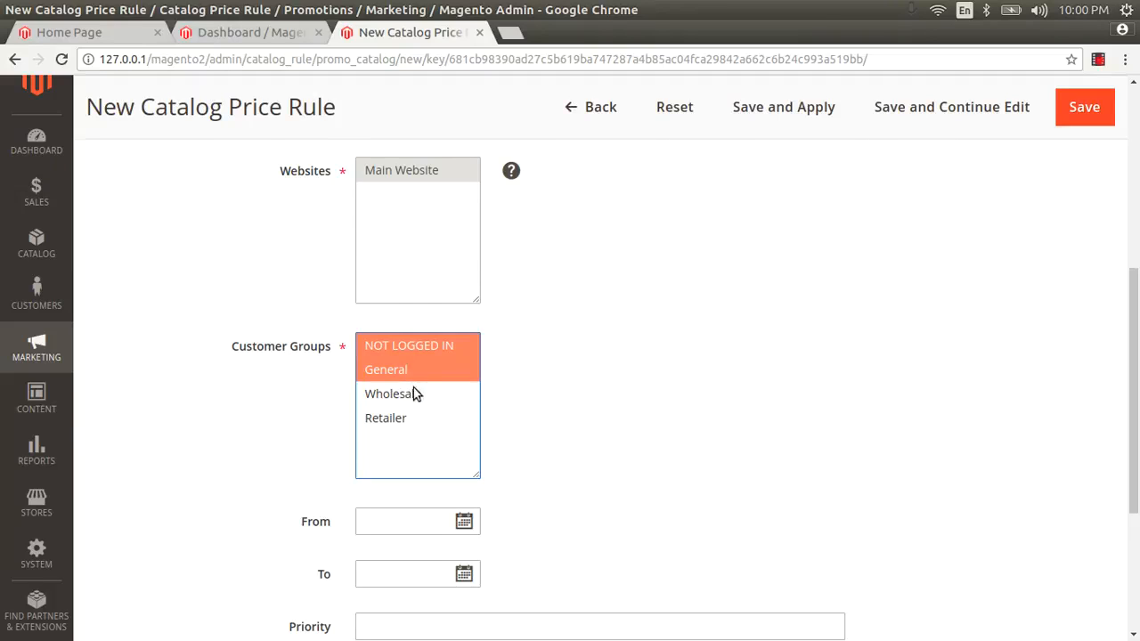
Pick start and end dates 10/27/2017 and 10/30/2017, then clear both to leave no date range
{"action": "scroll", "coordinate": [426, 443], "scroll_direction": "down", "scroll_amount": 5}
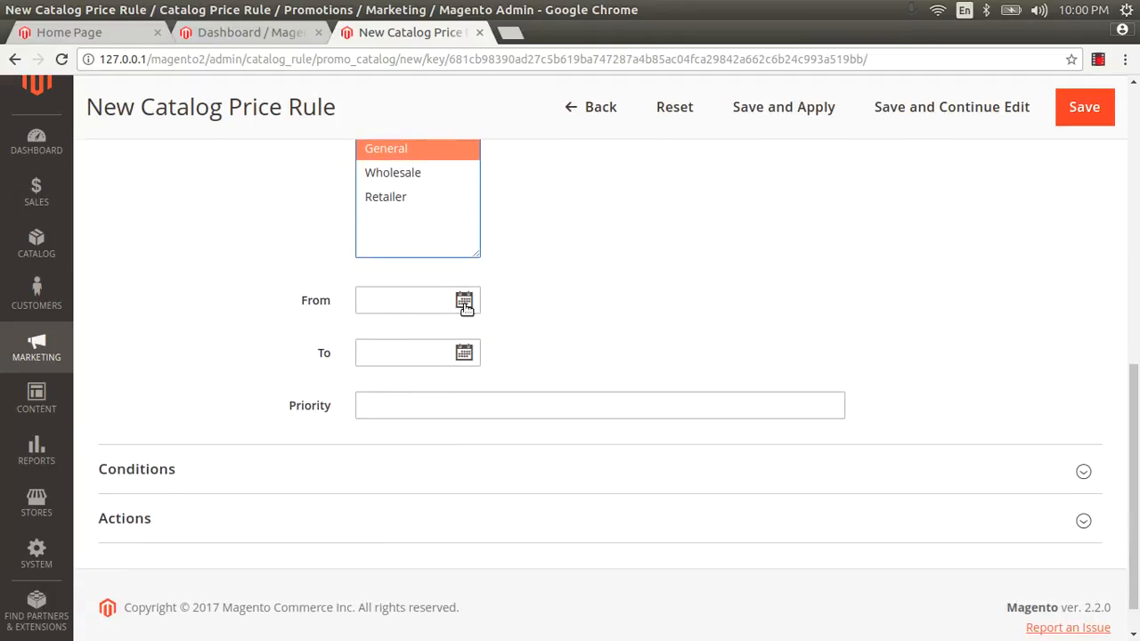
{"action": "left_click", "coordinate": [464, 301]}
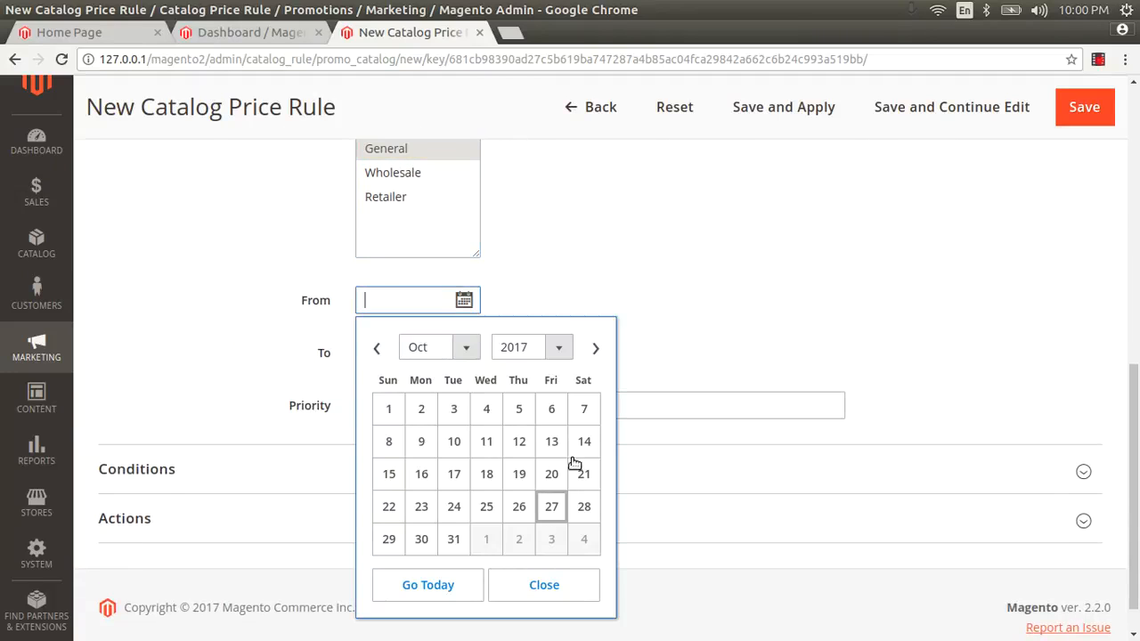
{"action": "left_click", "coordinate": [551, 506]}
{"action": "left_click", "coordinate": [464, 353]}
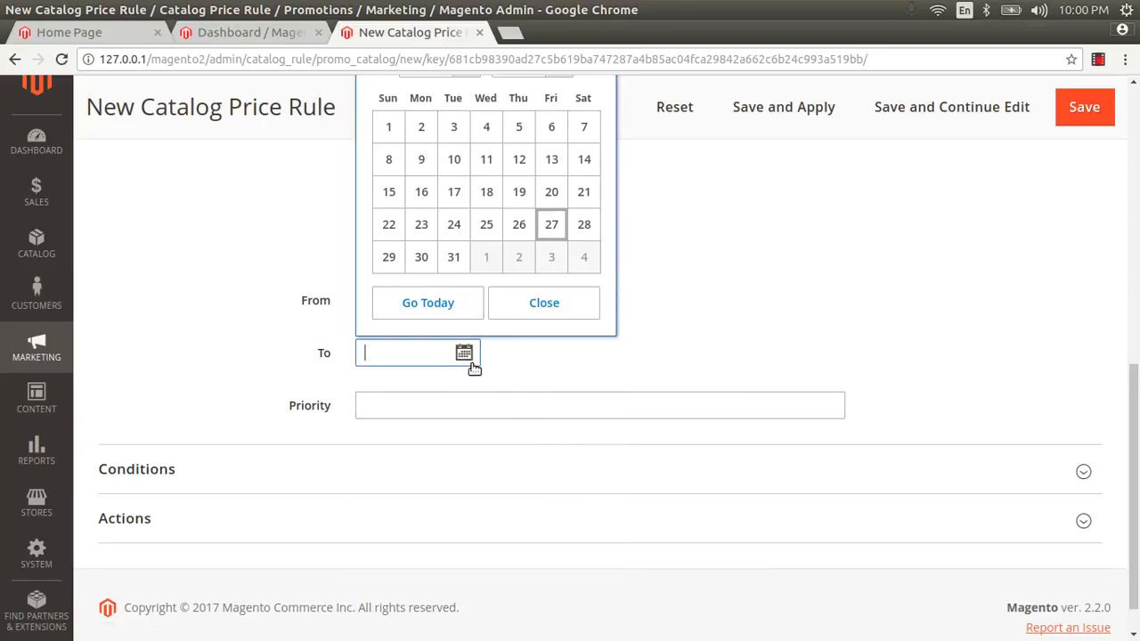
{"action": "left_click", "coordinate": [421, 256]}
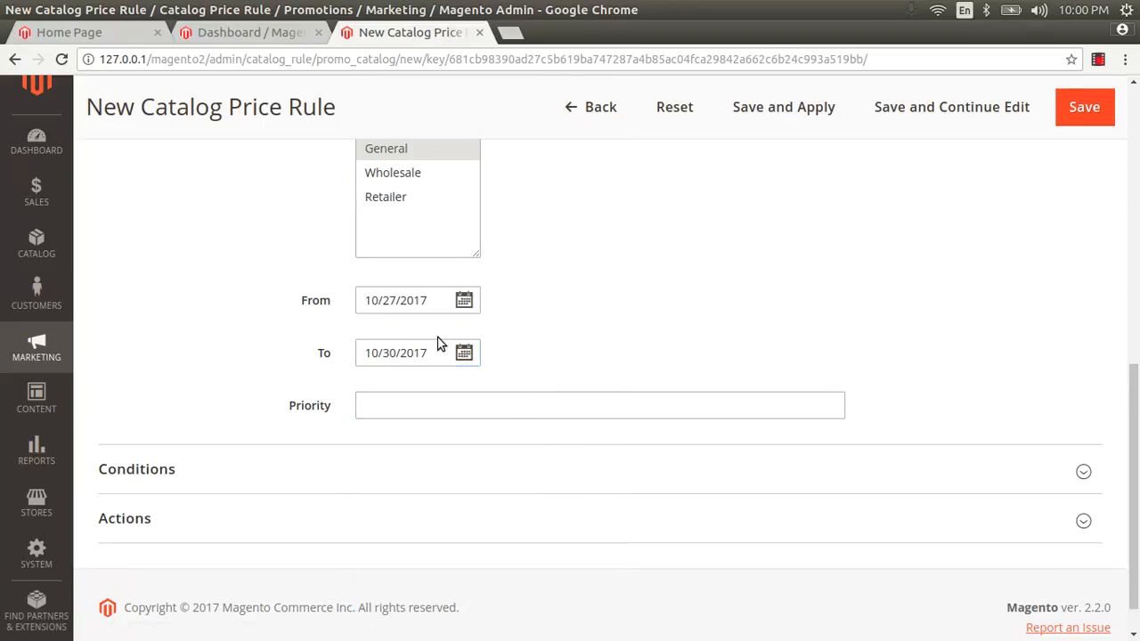
{"action": "left_click_drag", "start_coordinate": [430, 352], "coordinate": [364, 345]}
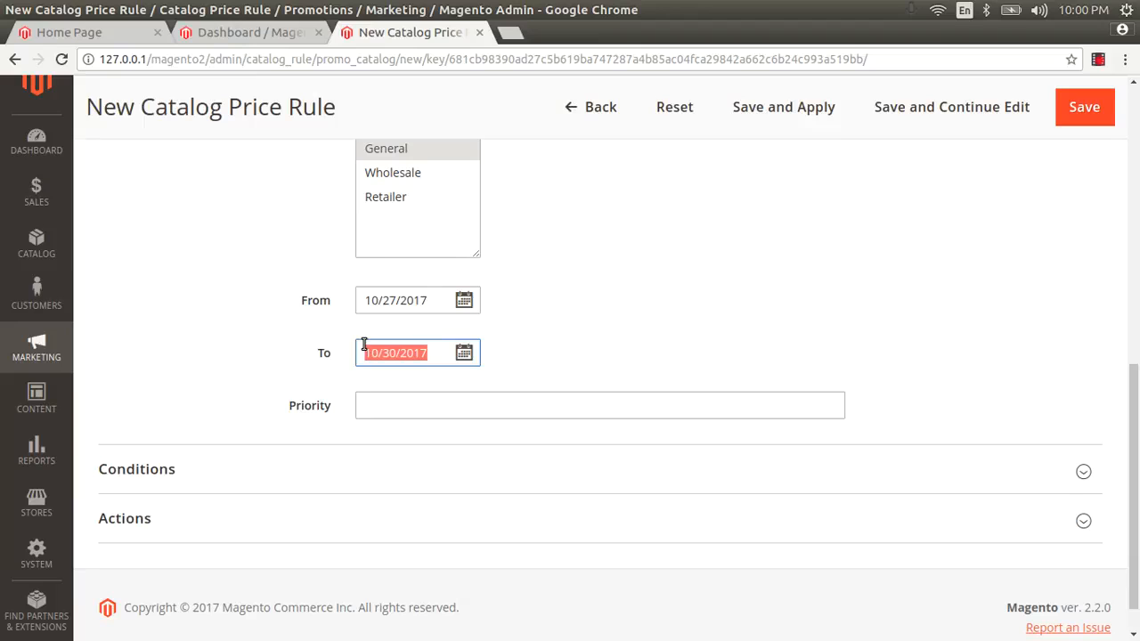
{"action": "key", "text": "BackSpace"}
{"action": "left_click_drag", "start_coordinate": [424, 301], "coordinate": [349, 311]}
{"action": "key", "text": "BackSpace"}
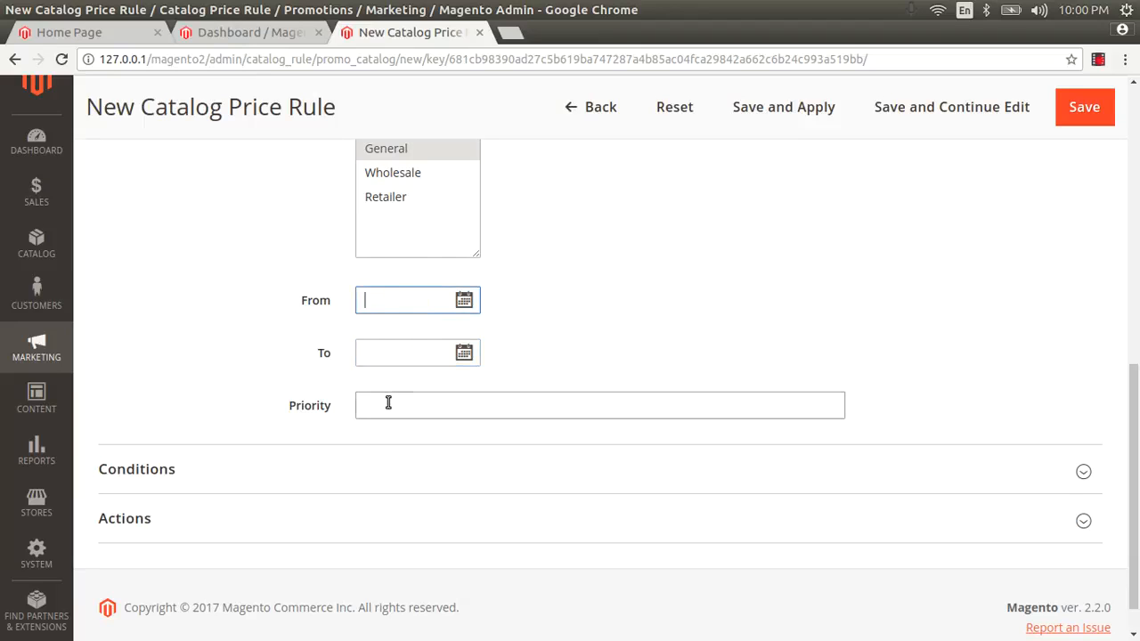
{"action": "left_click", "coordinate": [389, 399]}
{"action": "scroll", "coordinate": [246, 433], "scroll_direction": "down", "scroll_amount": 1}
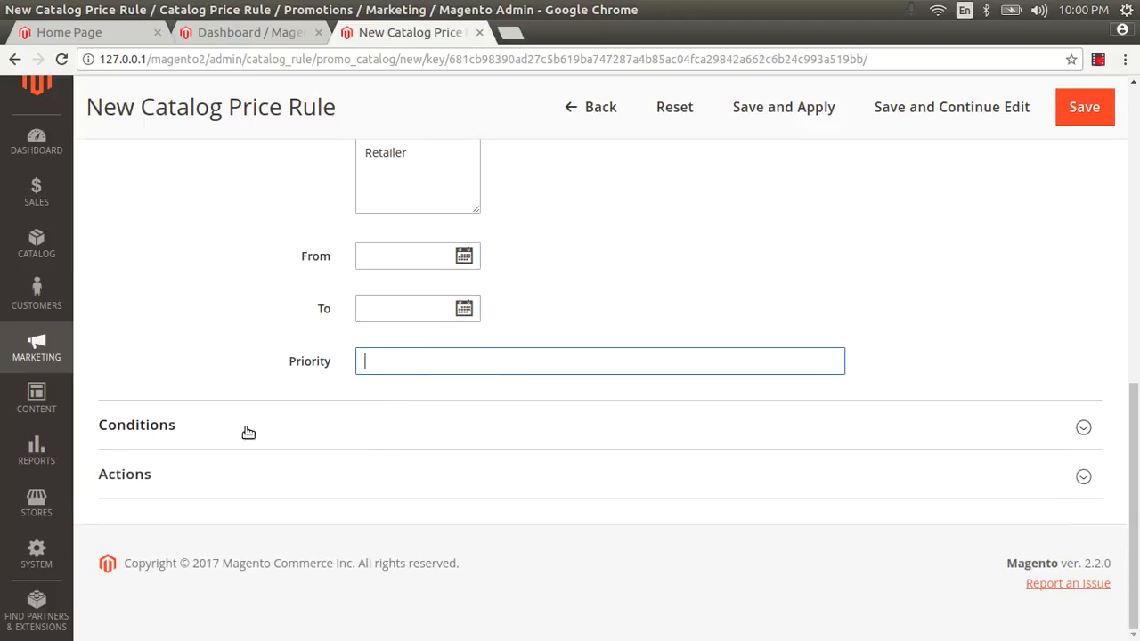
Add an 'SKU is' condition to the rule, leaving its value empty for now
{"action": "left_click", "coordinate": [222, 429]}
{"action": "scroll", "coordinate": [213, 427], "scroll_direction": "down", "scroll_amount": 3}
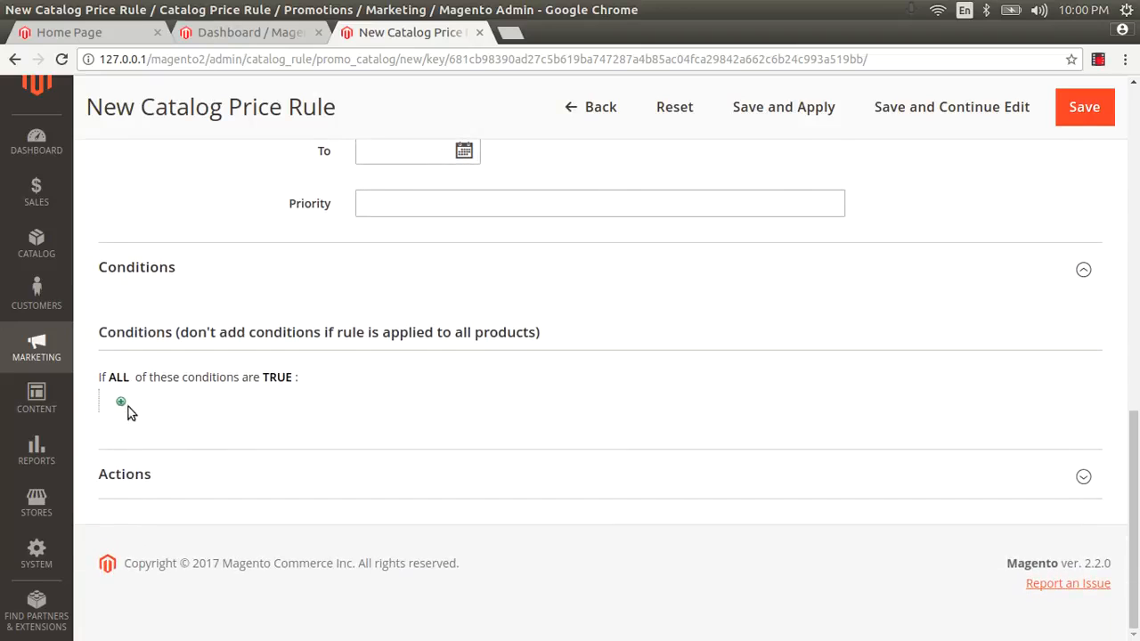
{"action": "left_click", "coordinate": [121, 402]}
{"action": "left_click", "coordinate": [175, 404]}
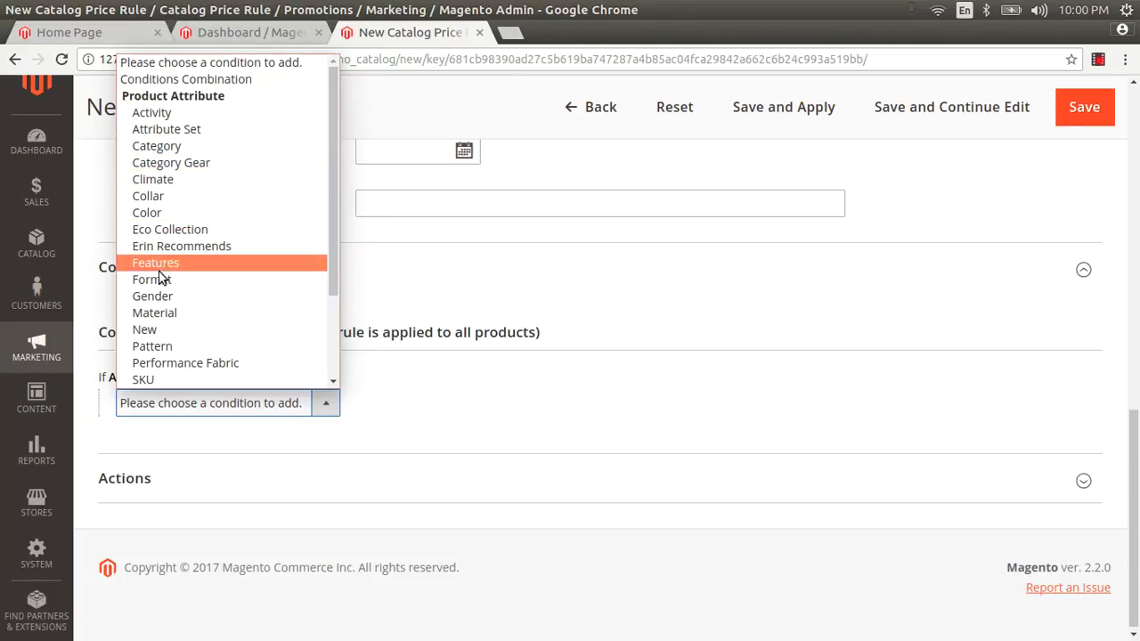
{"action": "scroll", "coordinate": [168, 313], "scroll_direction": "down", "scroll_amount": 1}
{"action": "scroll", "coordinate": [167, 313], "scroll_direction": "down", "scroll_amount": 1}
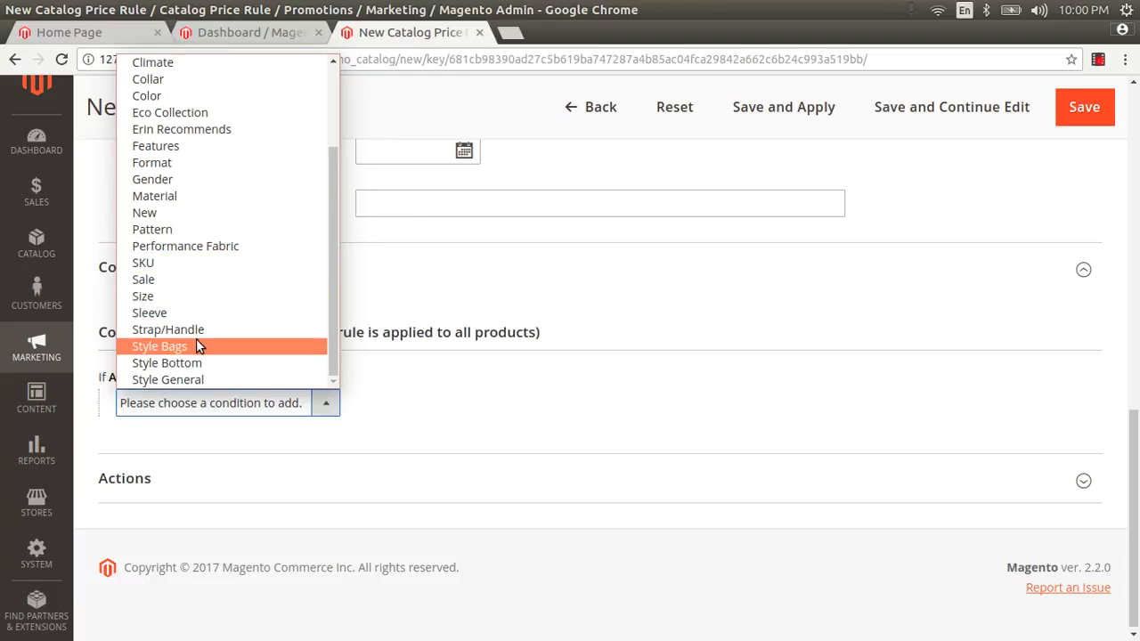
{"action": "scroll", "coordinate": [196, 337], "scroll_direction": "up", "scroll_amount": 2}
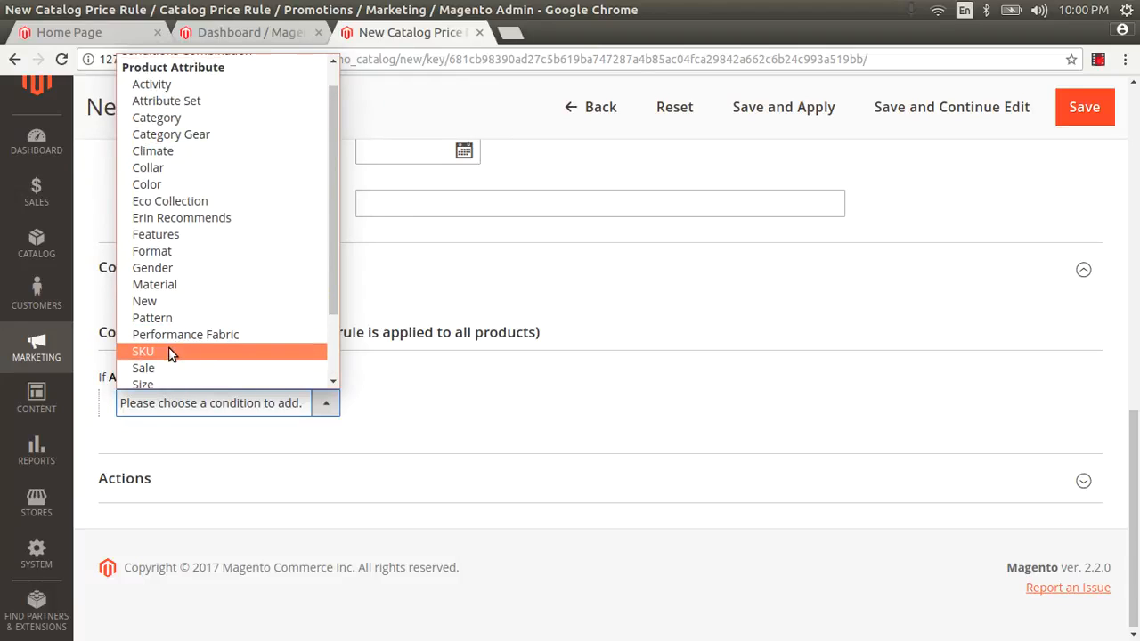
{"action": "left_click", "coordinate": [175, 352]}
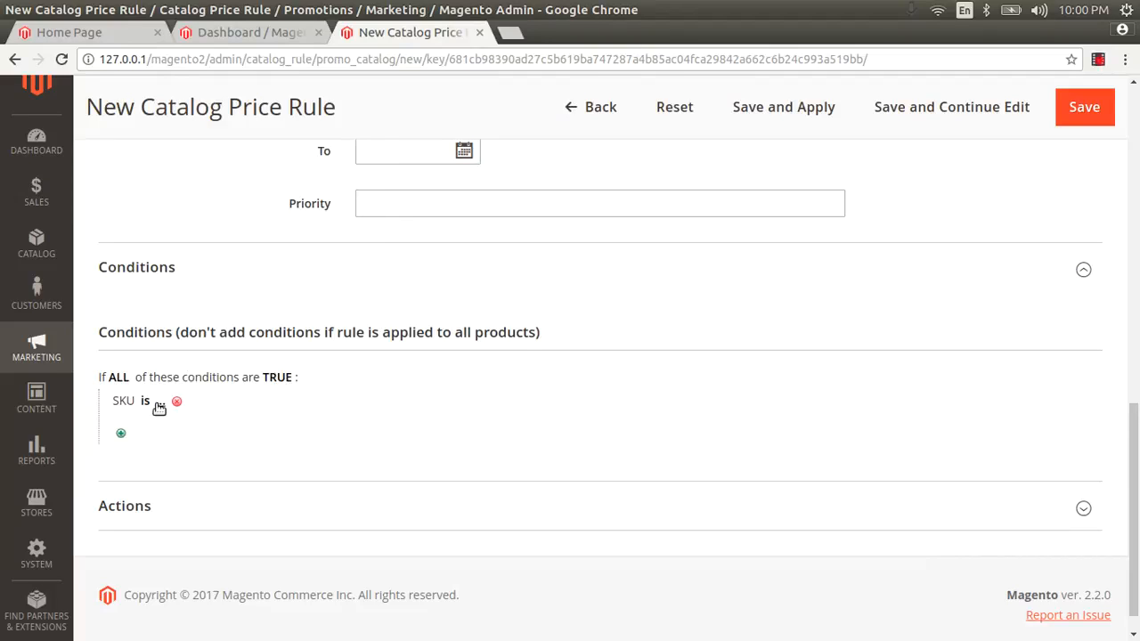
{"action": "left_click", "coordinate": [160, 401]}
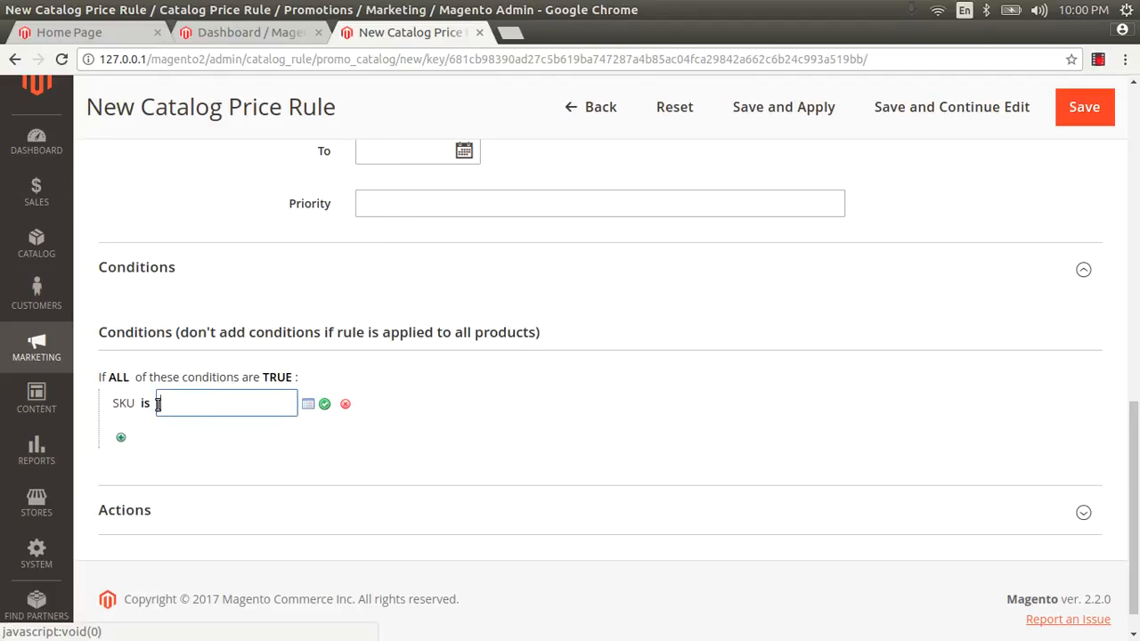
{"action": "left_click", "coordinate": [119, 510]}
{"action": "scroll", "coordinate": [378, 398], "scroll_direction": "down", "scroll_amount": 4}
Compare the Apply options: fixed amount, percentage of original, and the final-price adjustments
{"action": "left_click", "coordinate": [379, 398]}
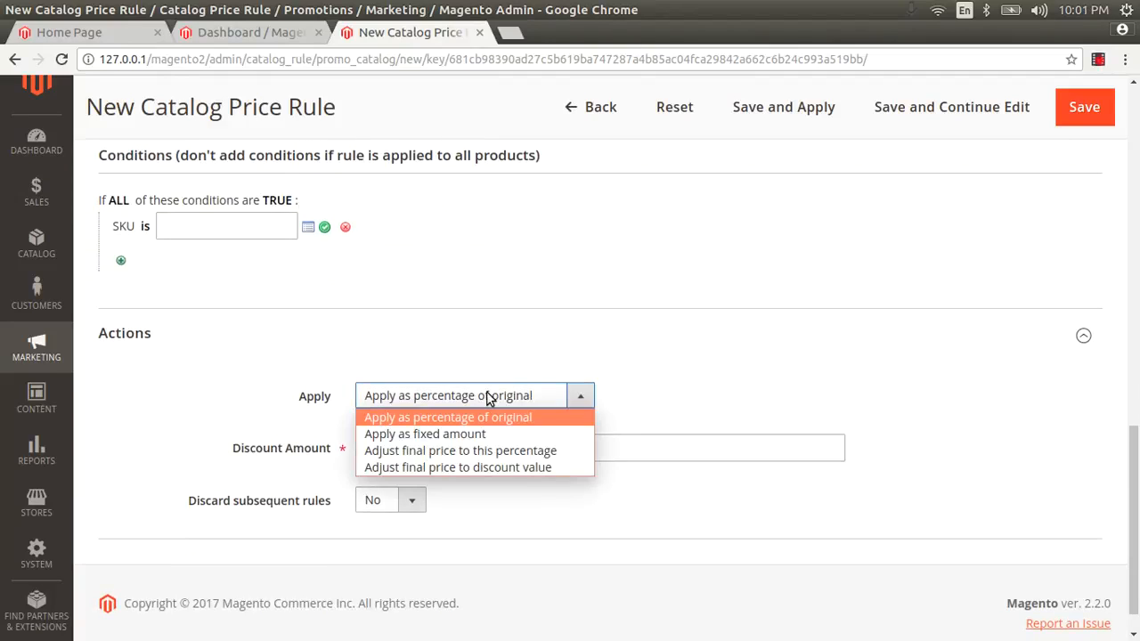
{"action": "left_click", "coordinate": [461, 434]}
{"action": "left_click", "coordinate": [453, 397]}
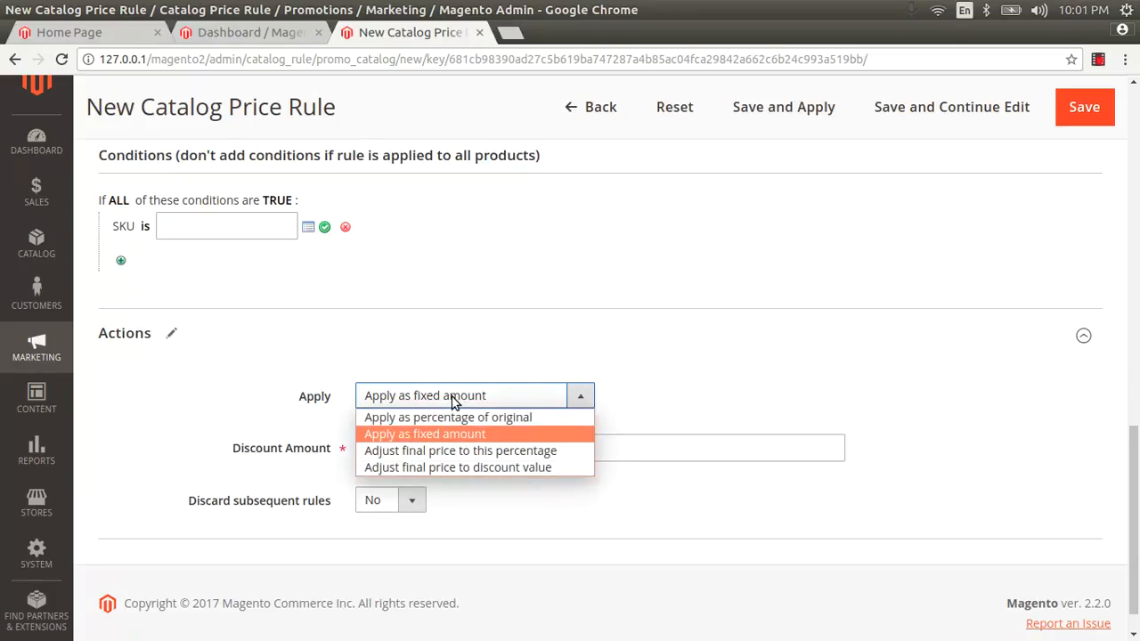
{"action": "left_click", "coordinate": [449, 419]}
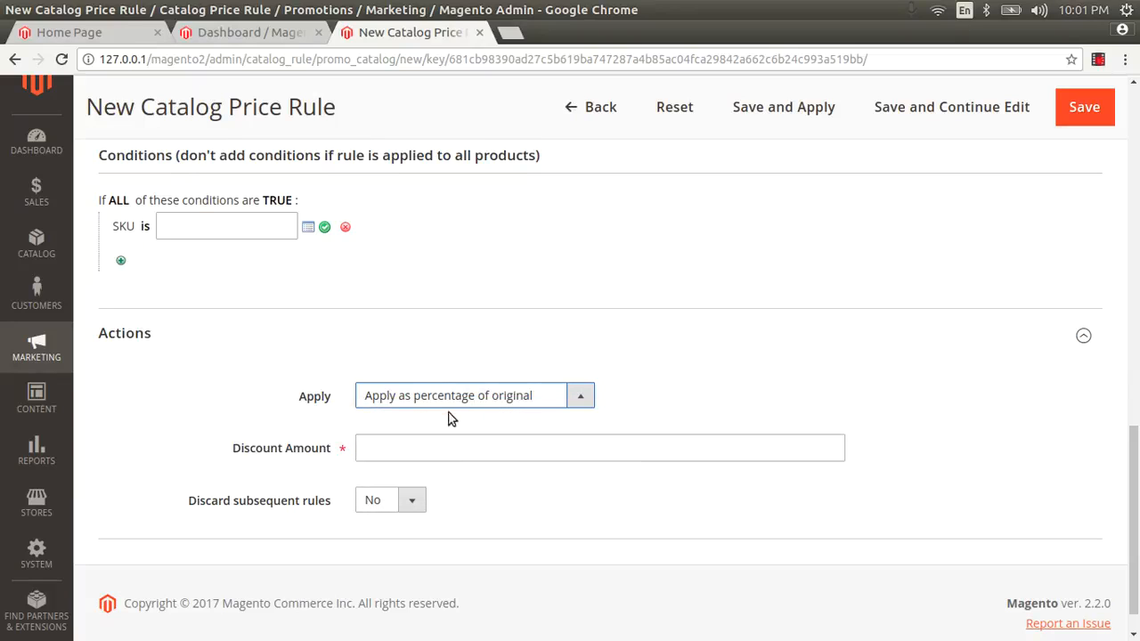
{"action": "left_click", "coordinate": [443, 400]}
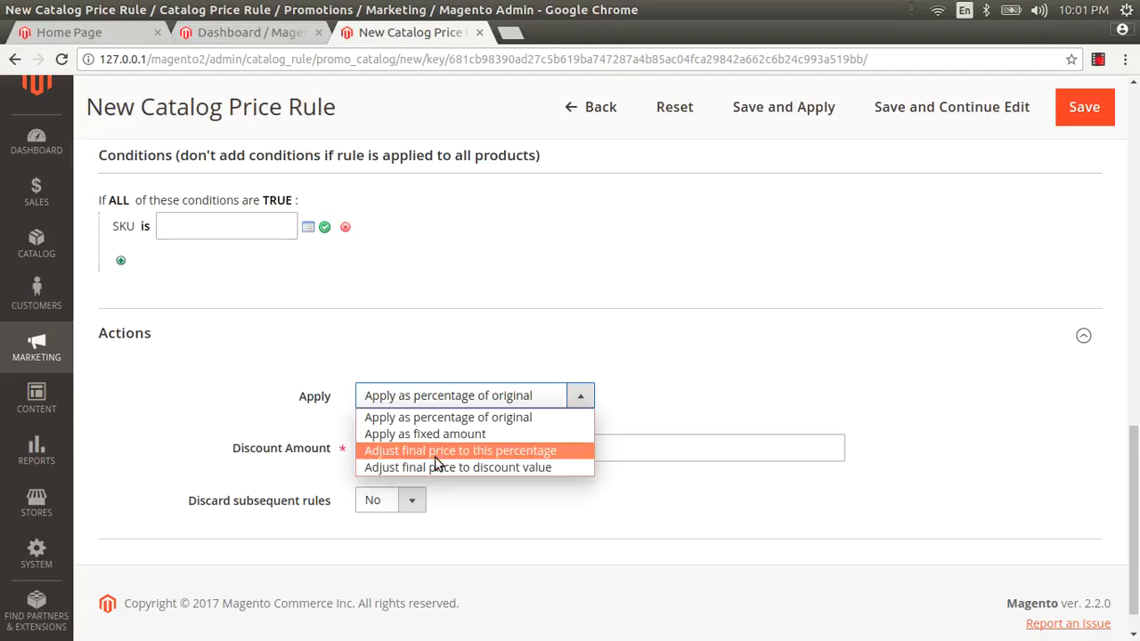
{"action": "left_click", "coordinate": [436, 451]}
{"action": "left_click", "coordinate": [426, 403]}
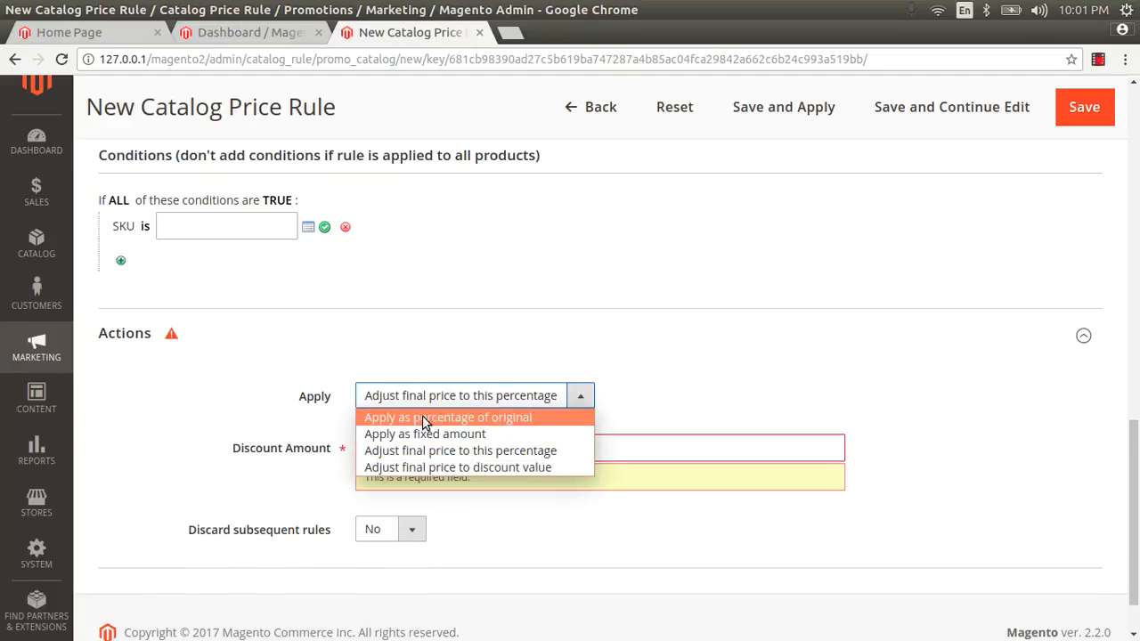
{"action": "left_click", "coordinate": [424, 469]}
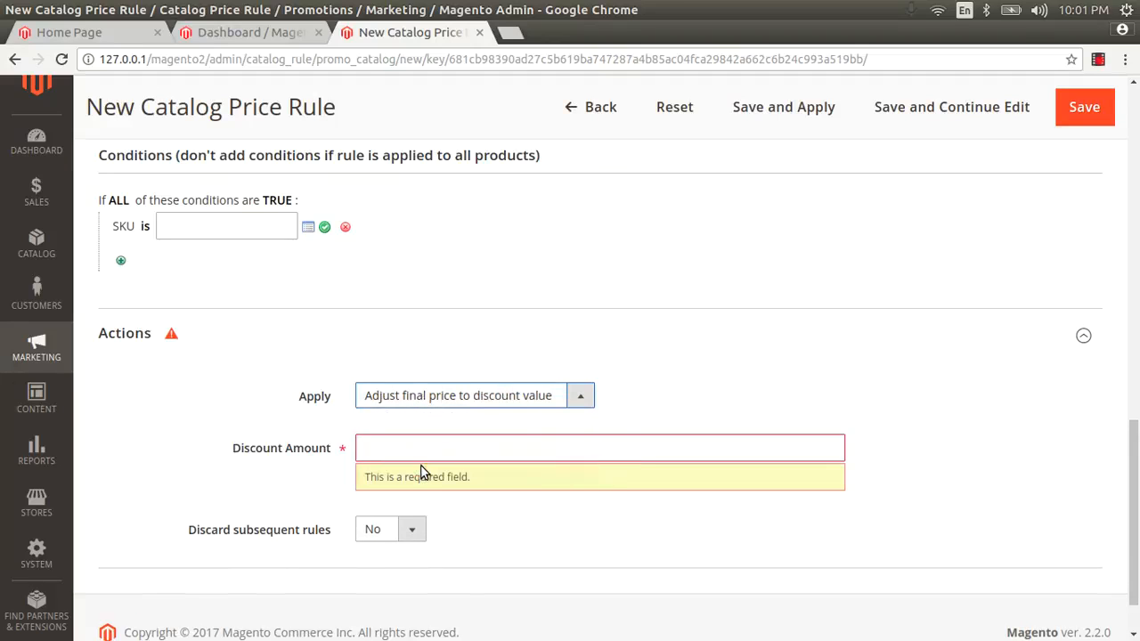
Keep Discard subsequent rules at No and set the discount to Apply as fixed amount
{"action": "left_click", "coordinate": [408, 534]}
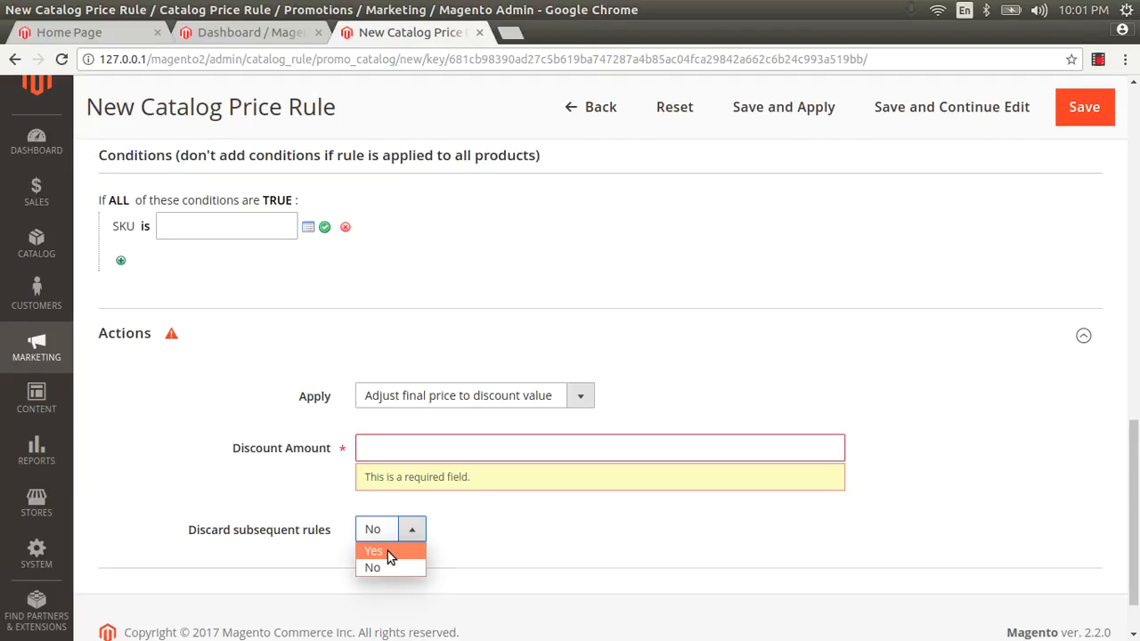
{"action": "left_click", "coordinate": [441, 560]}
{"action": "left_click", "coordinate": [470, 391]}
{"action": "left_click", "coordinate": [435, 435]}
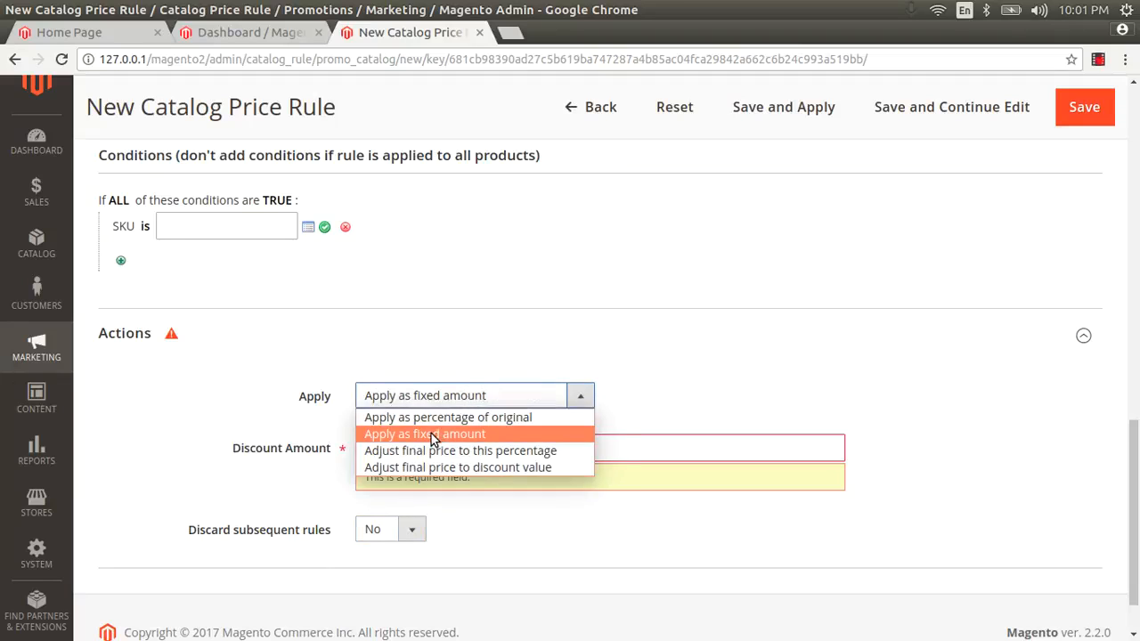
{"action": "left_click", "coordinate": [419, 448]}
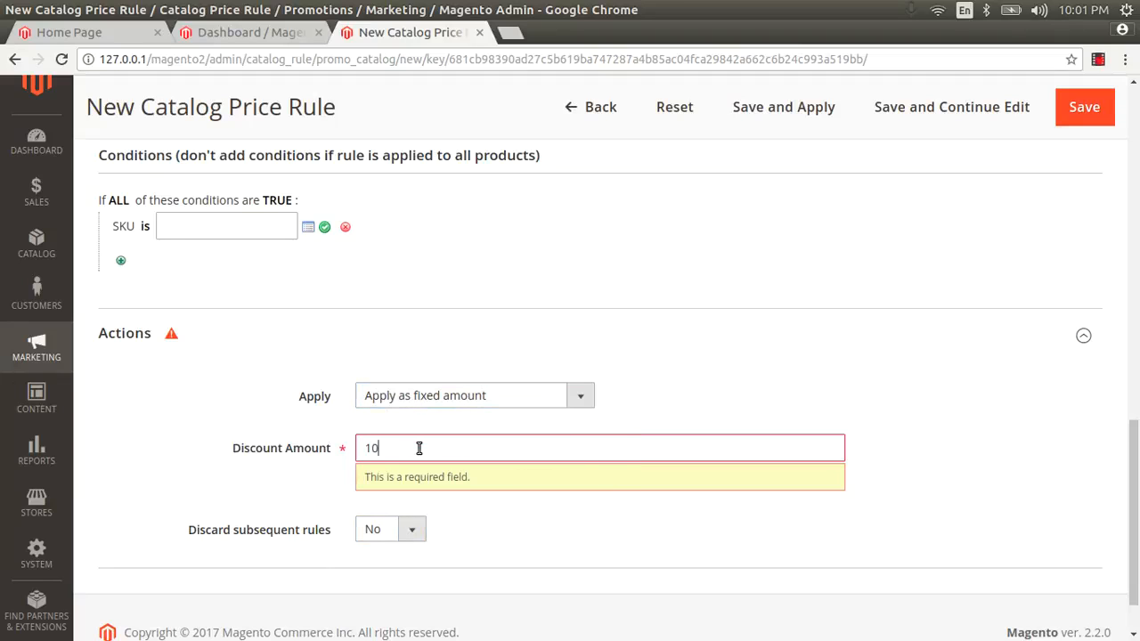
Set the SKU condition to 24-MB01, 24-MB04 and 24-MB03, then delete that condition
{"action": "left_click", "coordinate": [242, 236]}
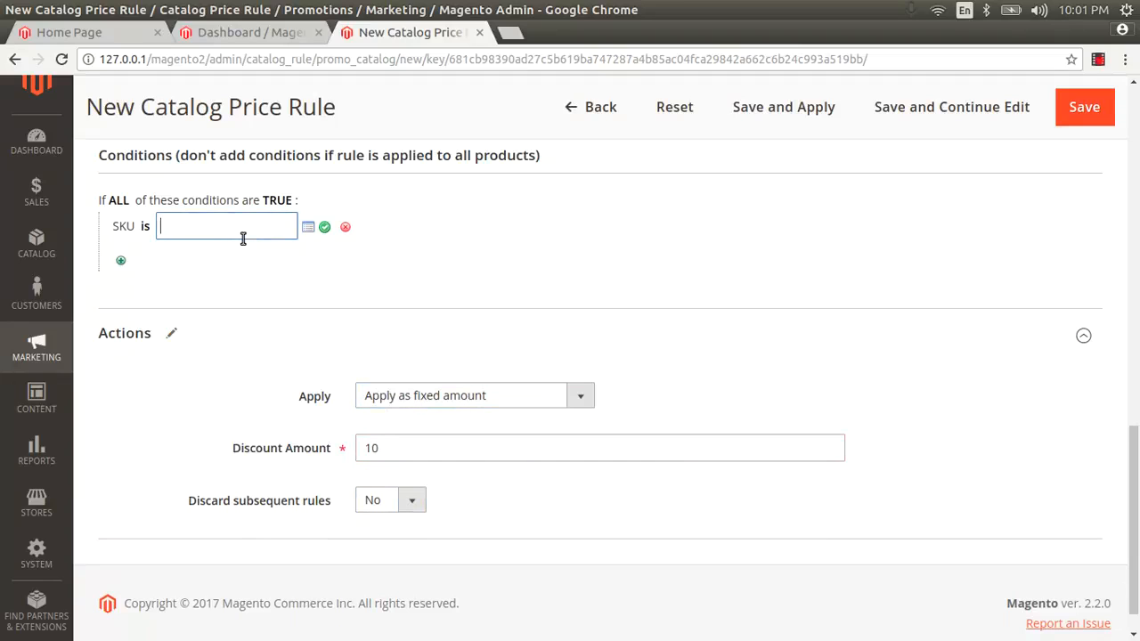
{"action": "left_click", "coordinate": [307, 229]}
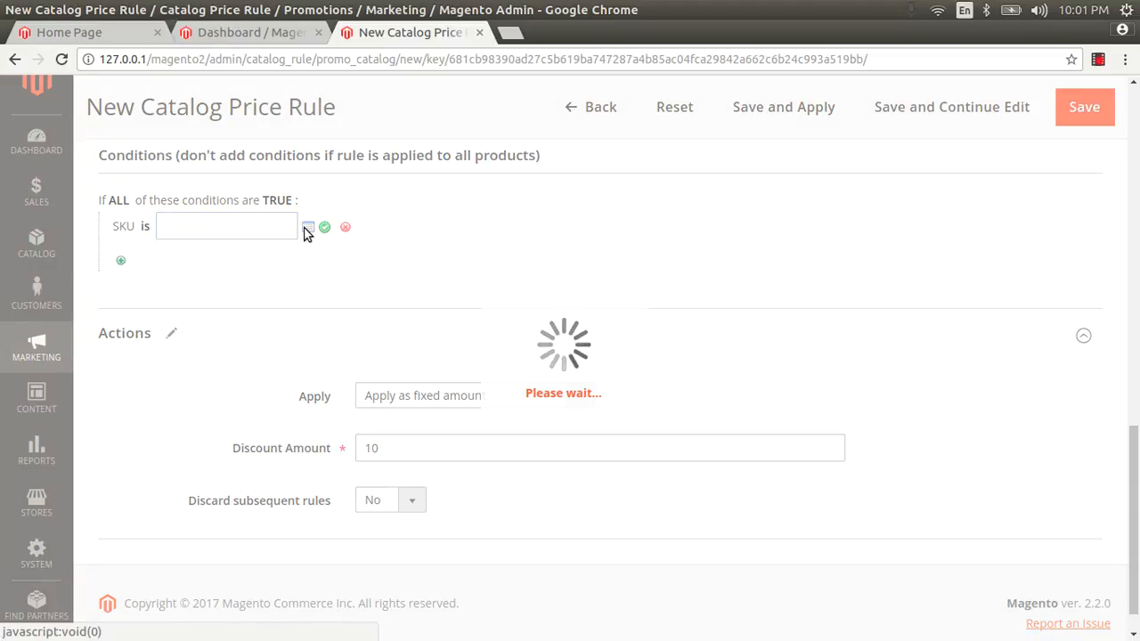
{"action": "left_click", "coordinate": [177, 424]}
{"action": "left_click", "coordinate": [176, 472]}
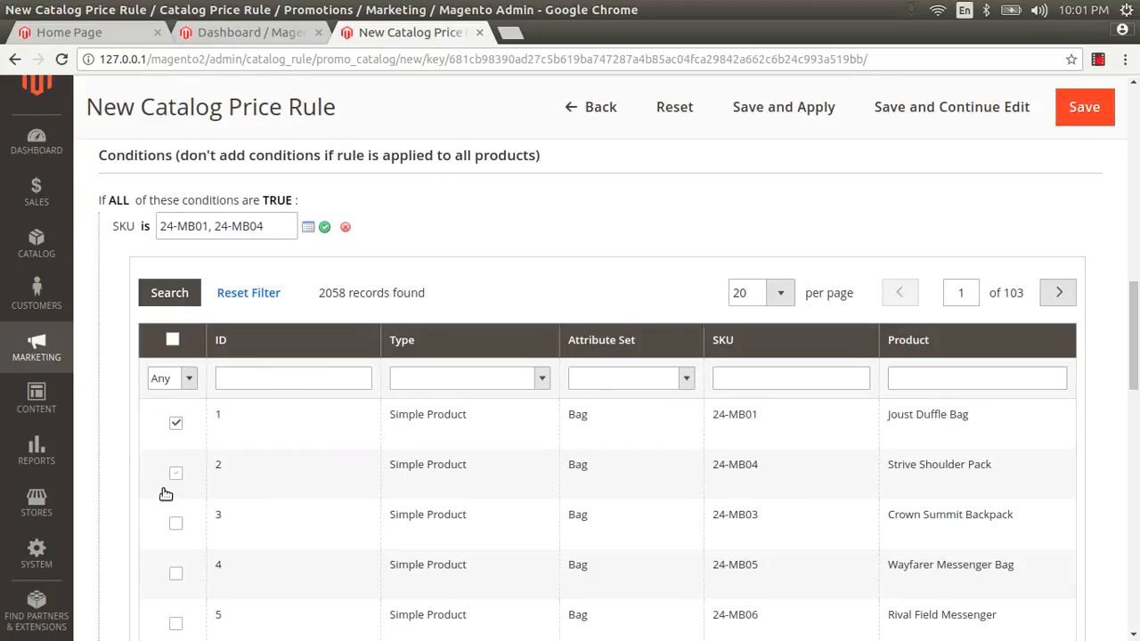
{"action": "left_click", "coordinate": [176, 523]}
{"action": "left_click_drag", "start_coordinate": [1135, 322], "coordinate": [1136, 598]}
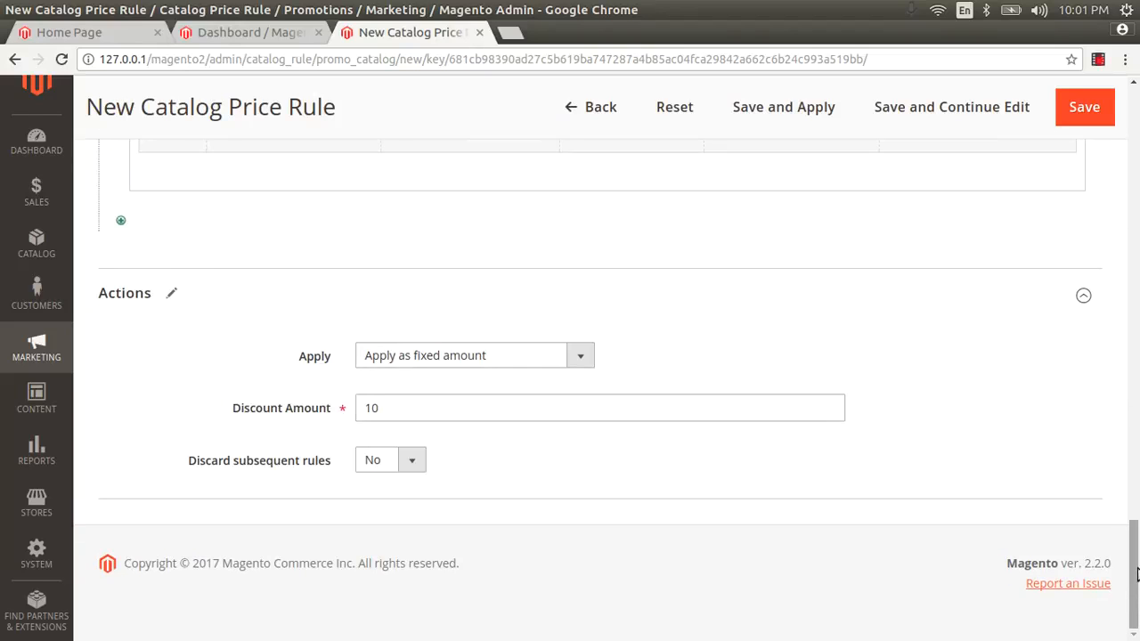
{"action": "scroll", "coordinate": [680, 285], "scroll_direction": "up", "scroll_amount": 5}
{"action": "scroll", "coordinate": [680, 267], "scroll_direction": "up", "scroll_amount": 12}
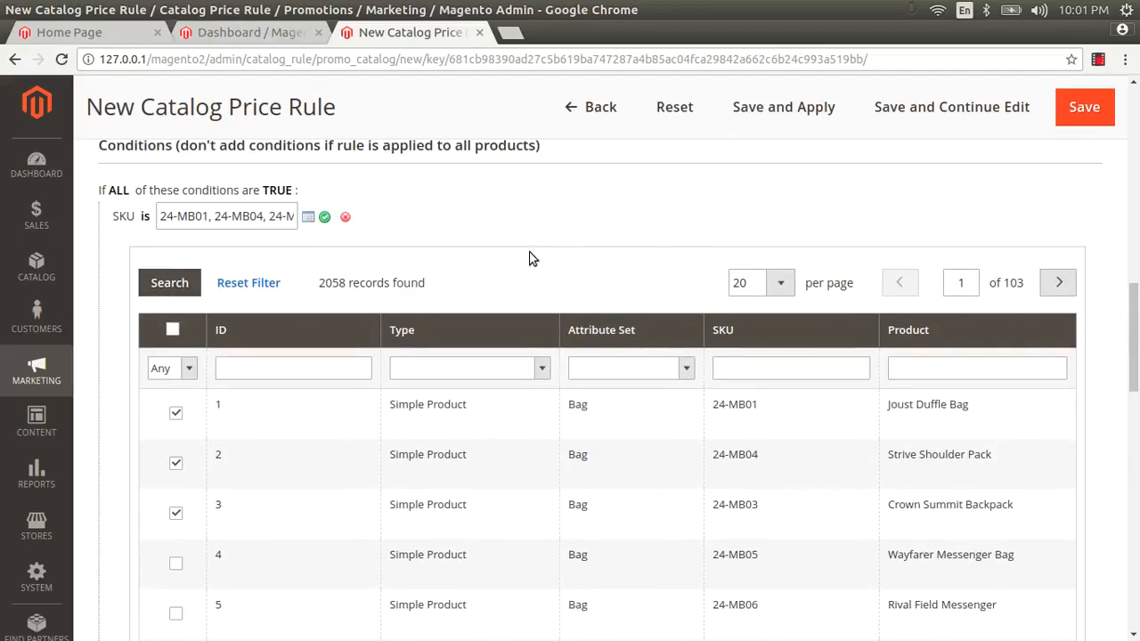
{"action": "left_click", "coordinate": [171, 280]}
{"action": "left_click", "coordinate": [324, 216]}
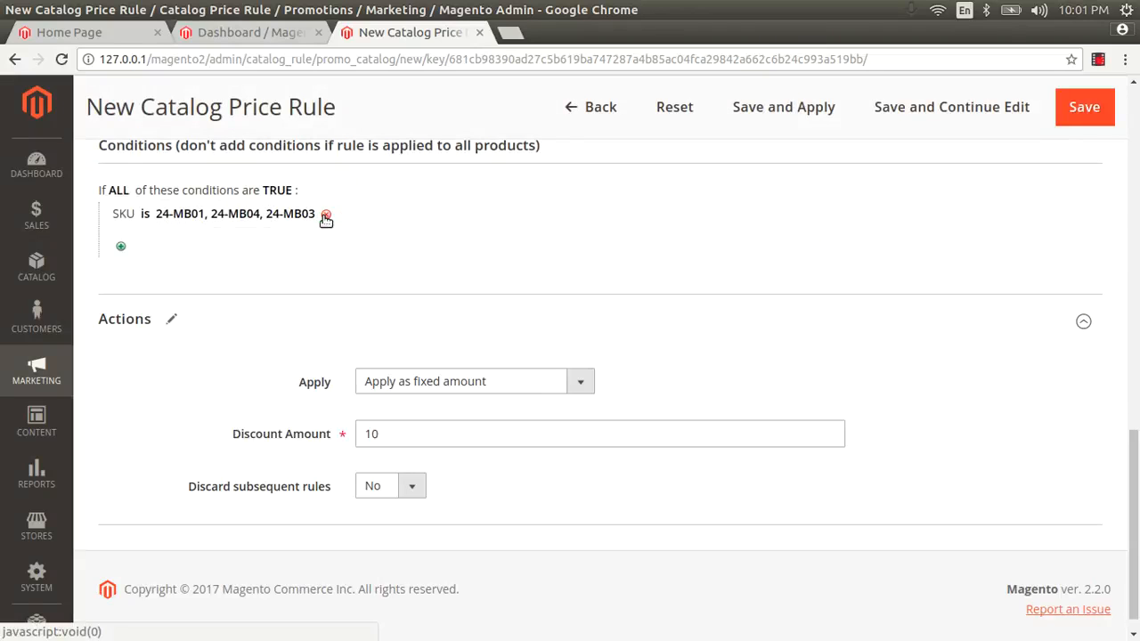
{"action": "left_click", "coordinate": [276, 217]}
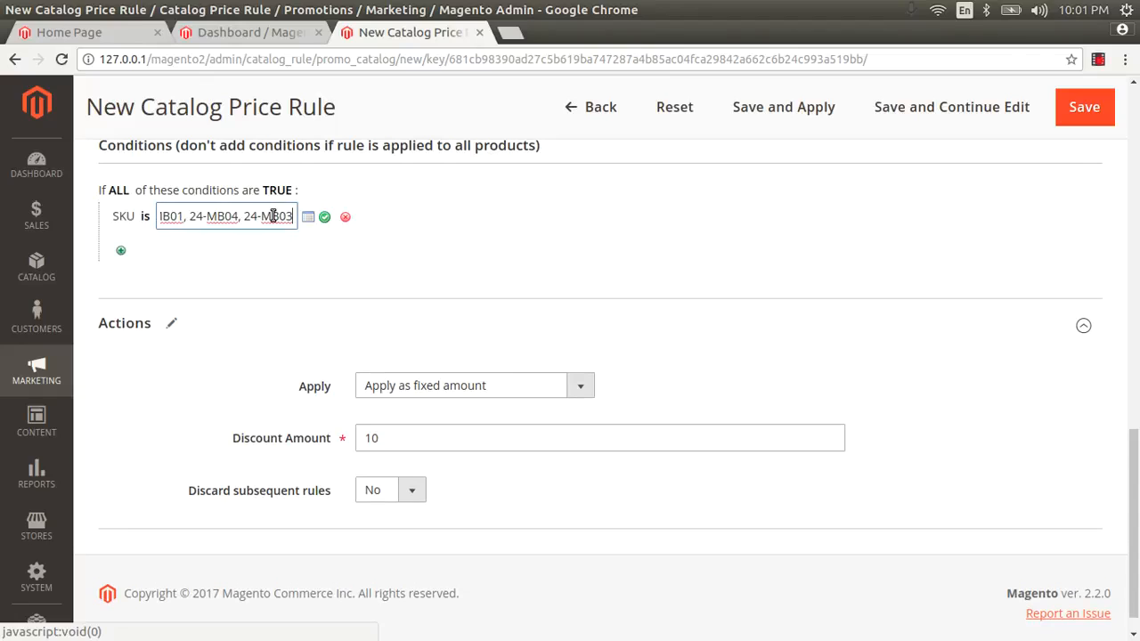
{"action": "left_click", "coordinate": [347, 218]}
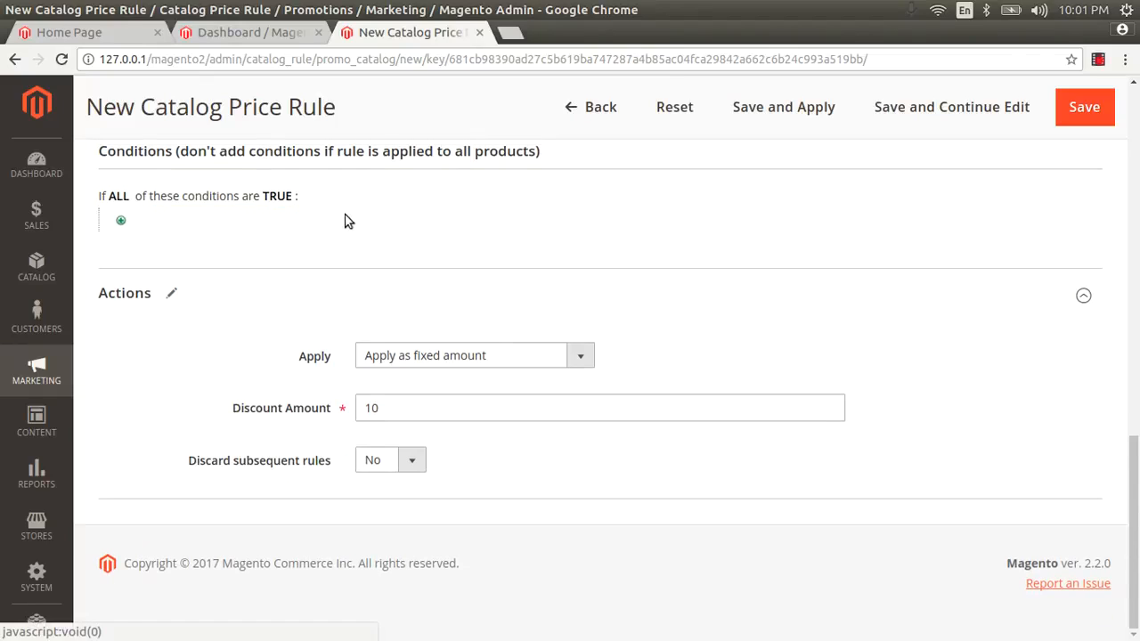
Try a Category condition with Women and What's New, then remove it
{"action": "left_click", "coordinate": [122, 221]}
{"action": "left_click", "coordinate": [126, 219]}
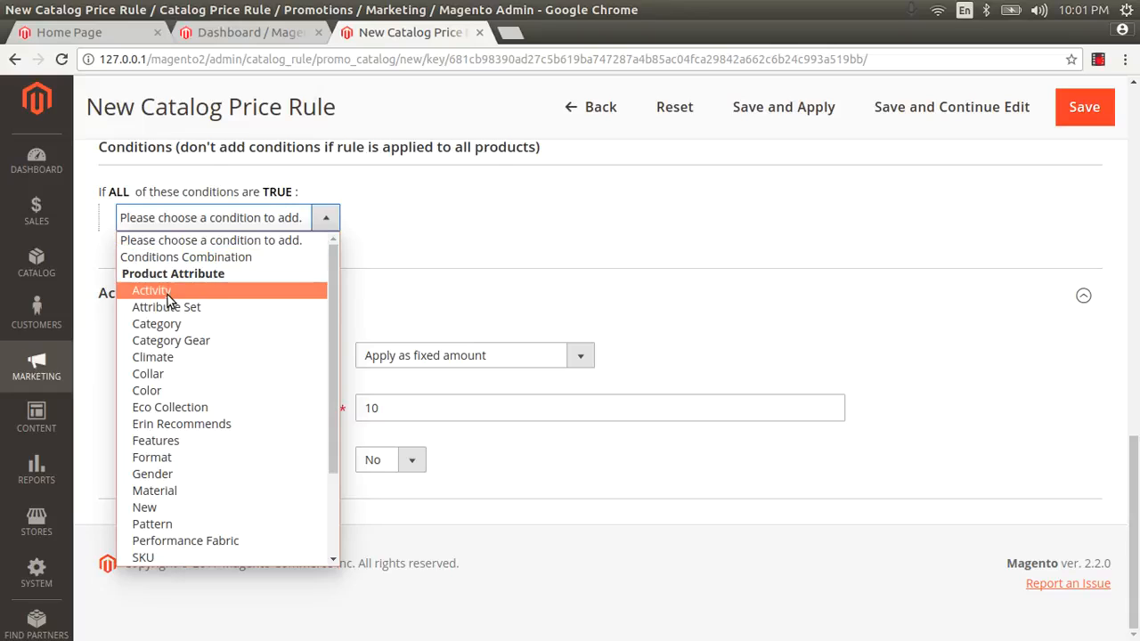
{"action": "left_click", "coordinate": [179, 324]}
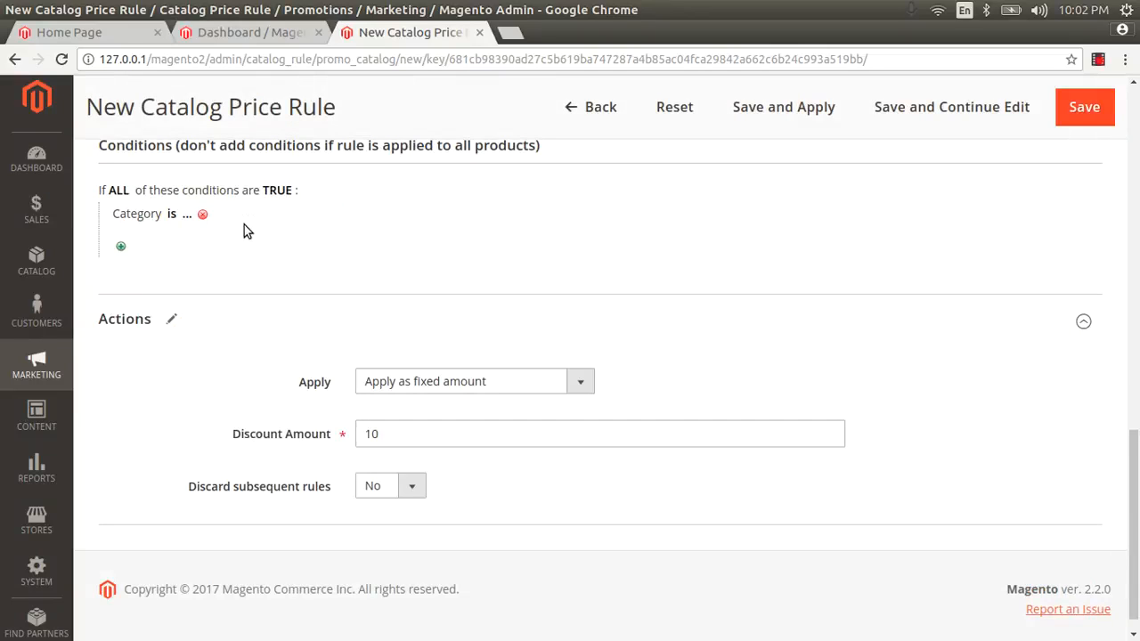
{"action": "left_click", "coordinate": [182, 218]}
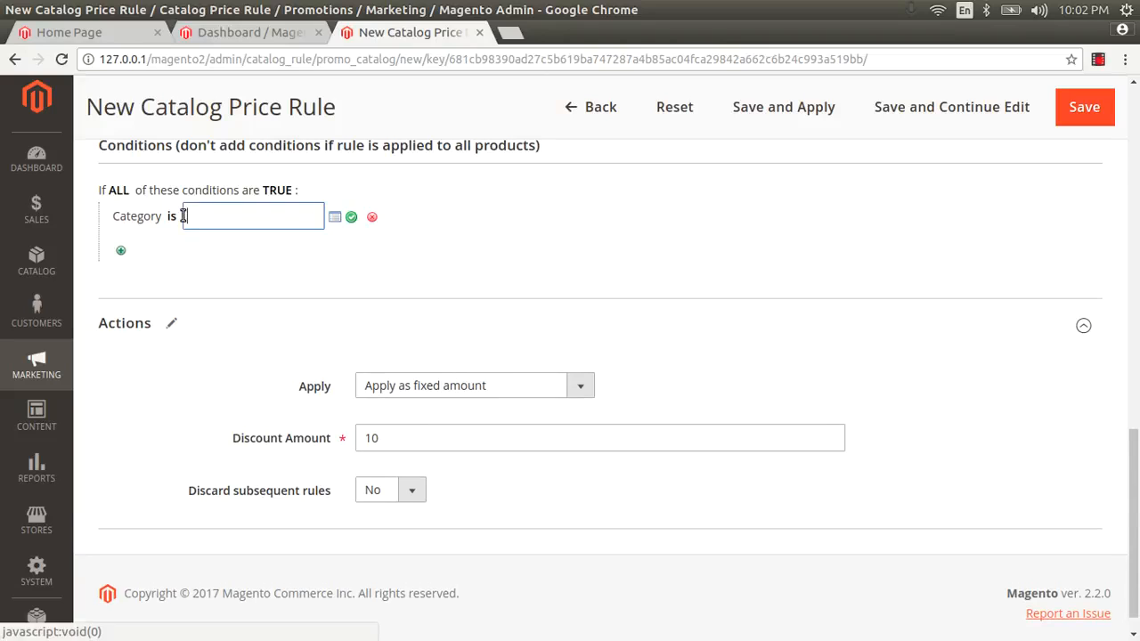
{"action": "left_click", "coordinate": [335, 219]}
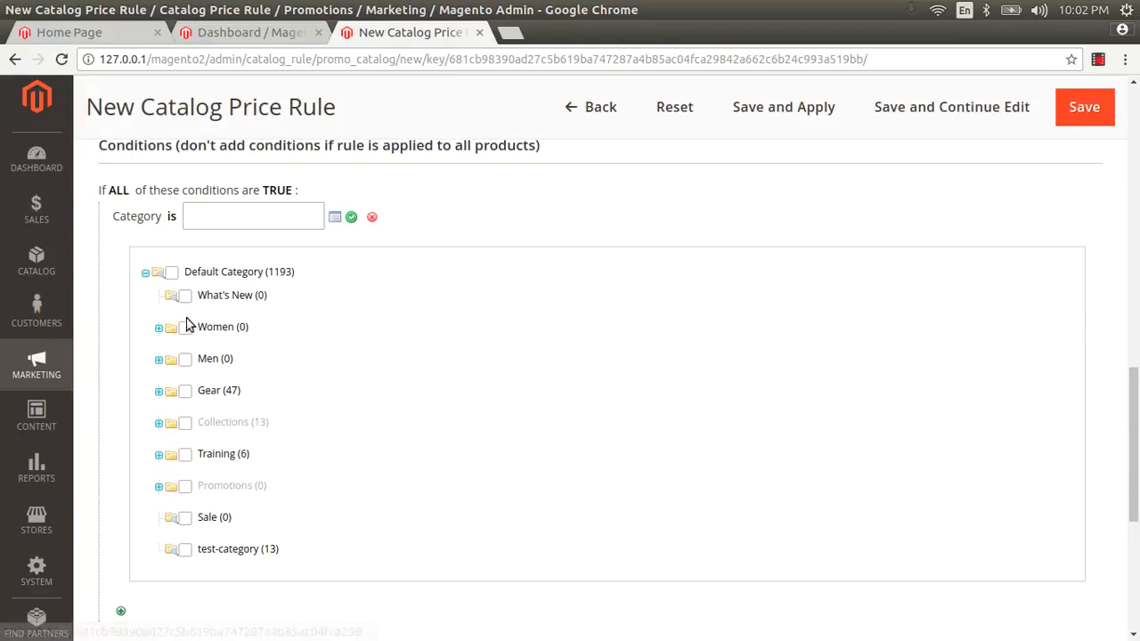
{"action": "left_click", "coordinate": [185, 328]}
{"action": "left_click", "coordinate": [191, 294]}
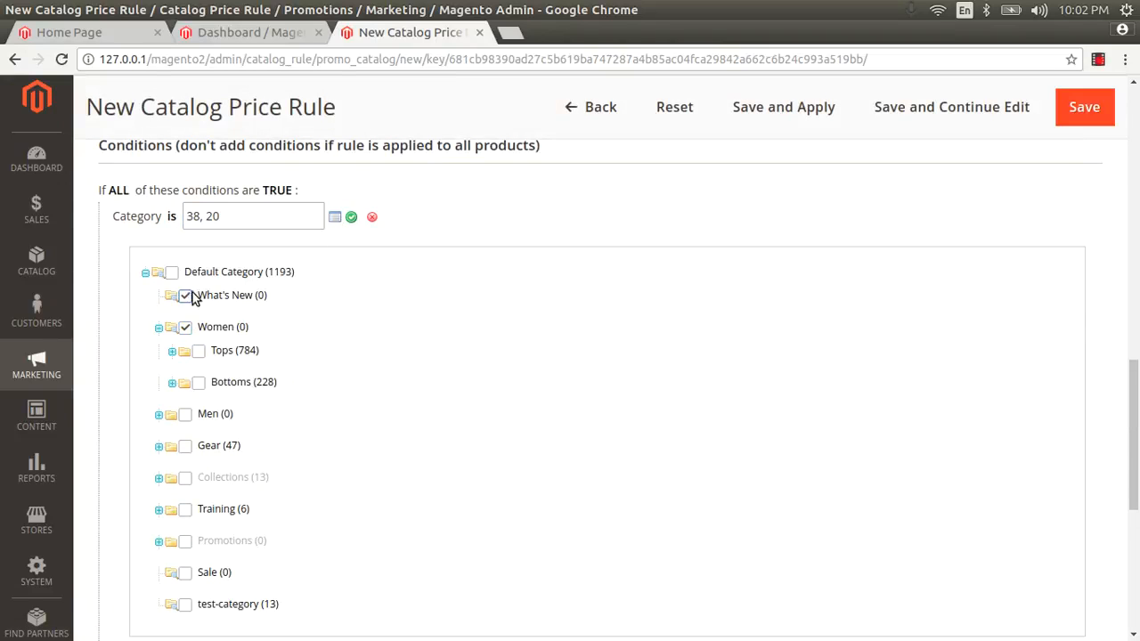
{"action": "left_click", "coordinate": [352, 216]}
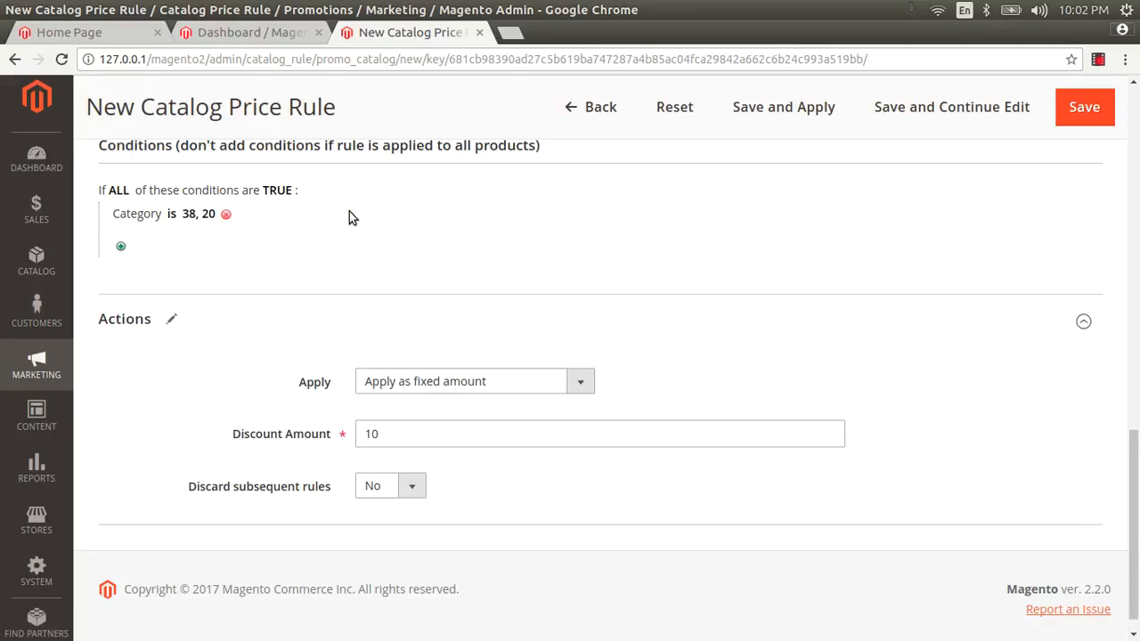
{"action": "left_click", "coordinate": [216, 217]}
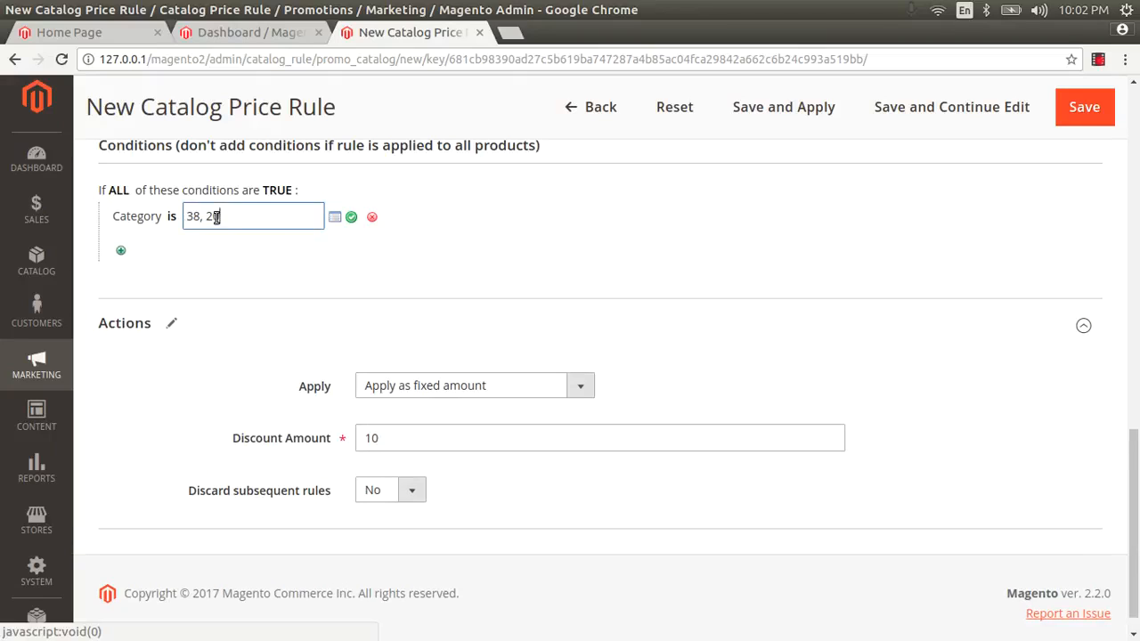
{"action": "left_click", "coordinate": [372, 218]}
Add an Attribute Set condition, settling on Bag after briefly choosing Downloadable
{"action": "left_click", "coordinate": [124, 221]}
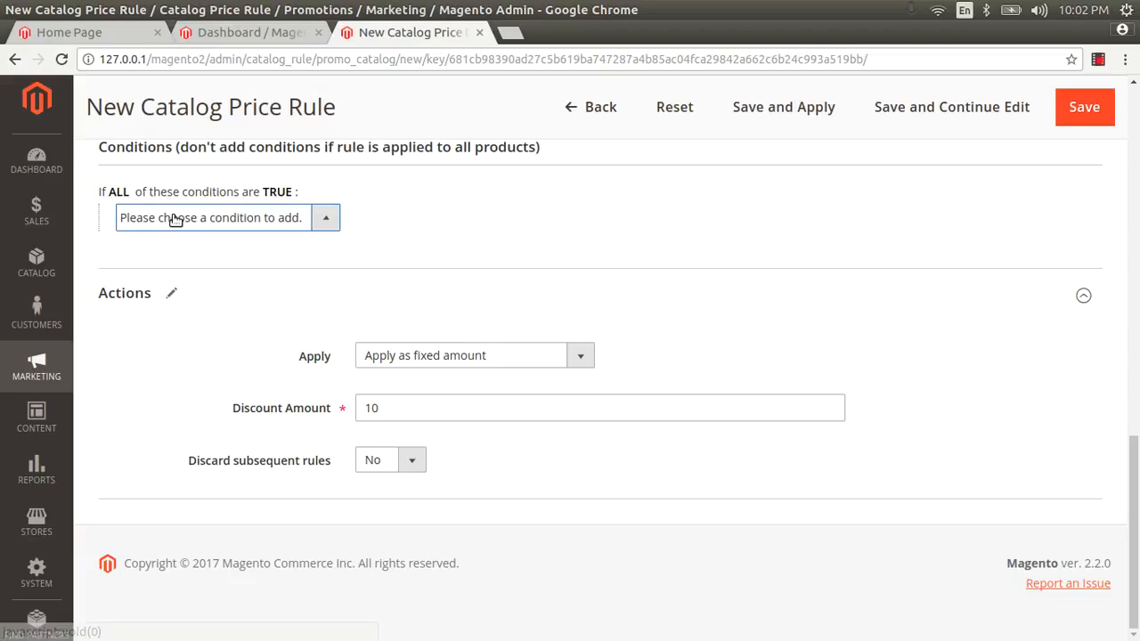
{"action": "left_click", "coordinate": [133, 219]}
{"action": "left_click", "coordinate": [172, 307]}
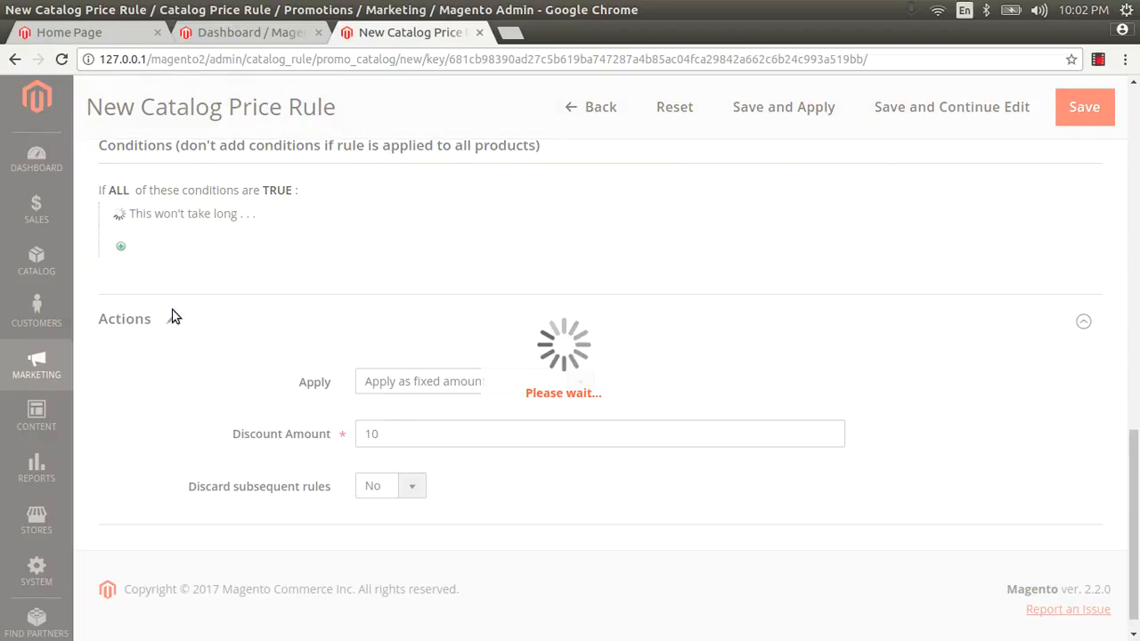
{"action": "left_click", "coordinate": [207, 221]}
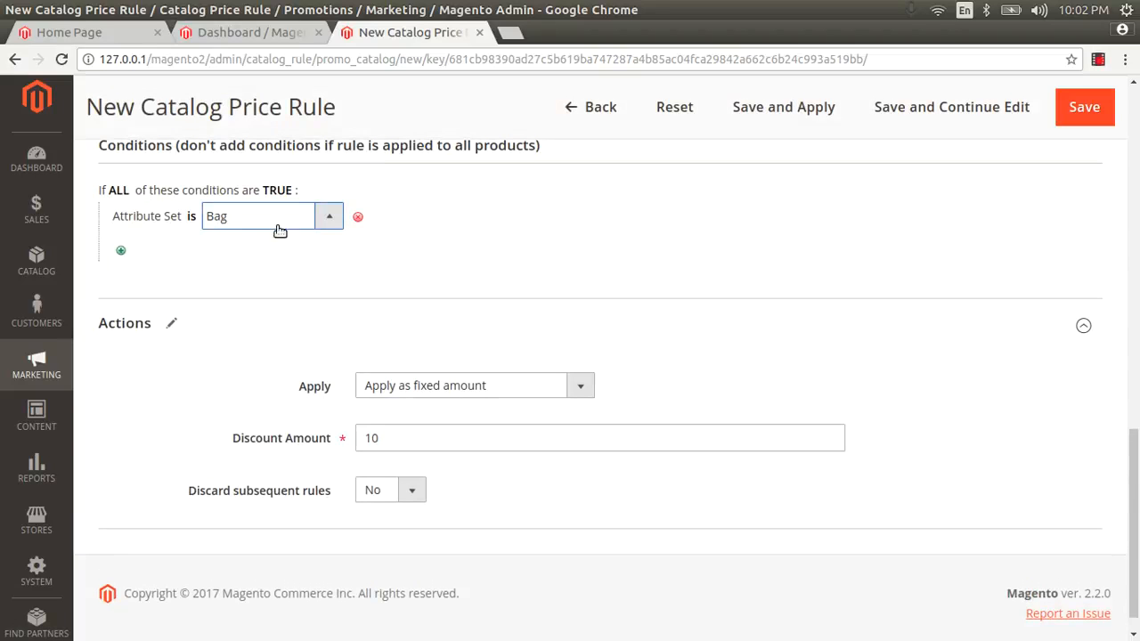
{"action": "left_click", "coordinate": [337, 216]}
{"action": "left_click", "coordinate": [258, 285]}
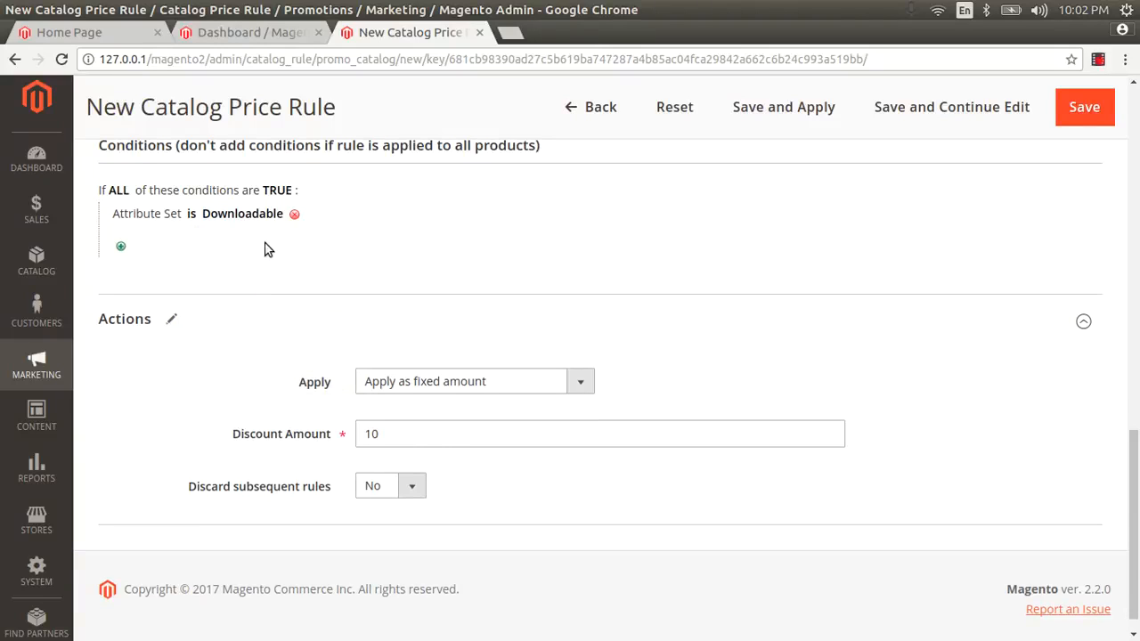
{"action": "left_click", "coordinate": [270, 218]}
{"action": "left_click", "coordinate": [308, 228]}
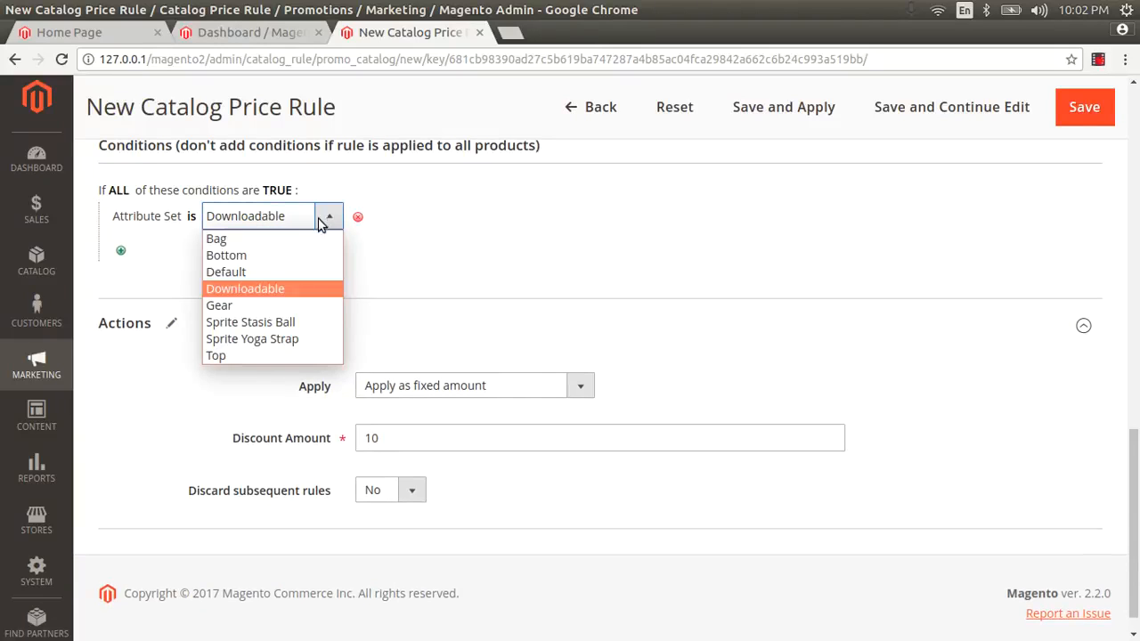
{"action": "left_click", "coordinate": [251, 237]}
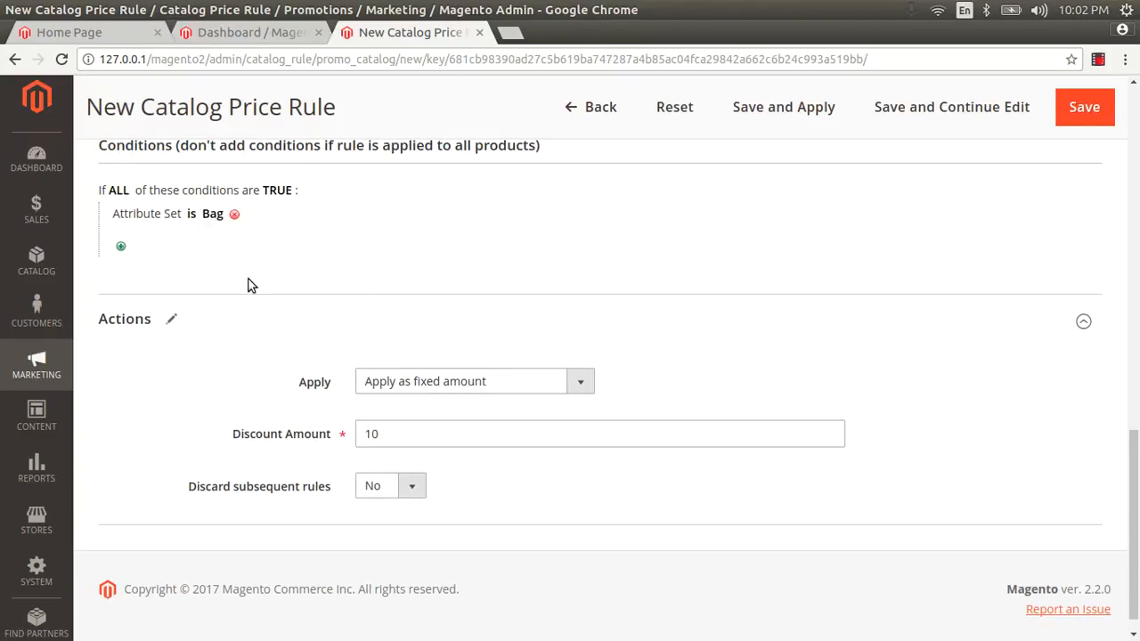
Save the newyear catalog price rule from the top of the form
{"action": "scroll", "coordinate": [376, 294], "scroll_direction": "up", "scroll_amount": 5}
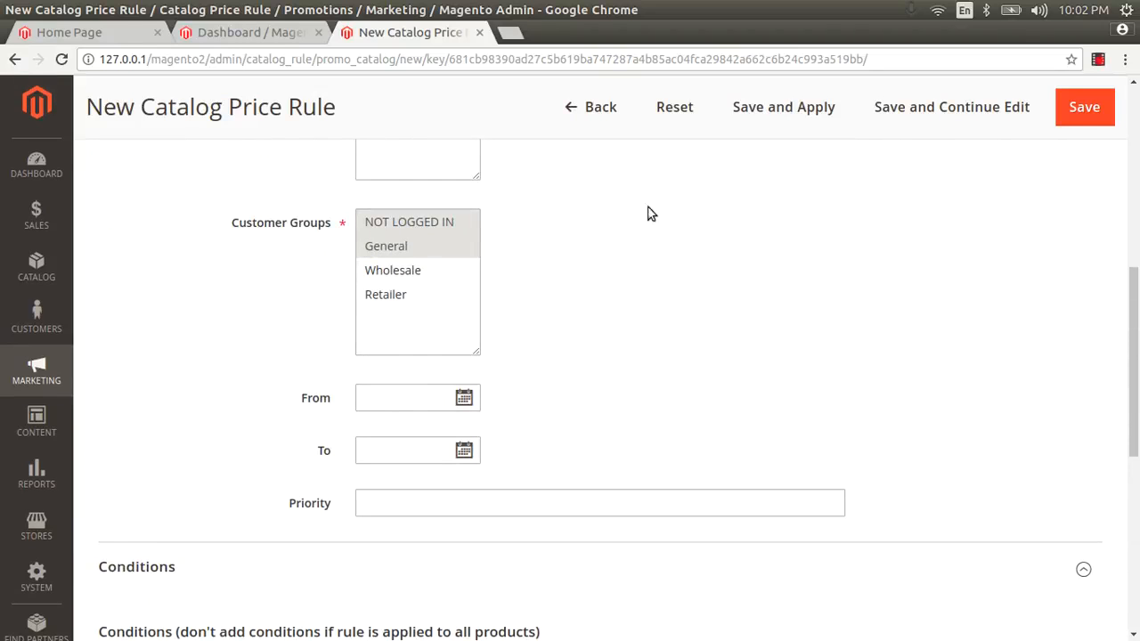
{"action": "scroll", "coordinate": [586, 377], "scroll_direction": "up", "scroll_amount": 2}
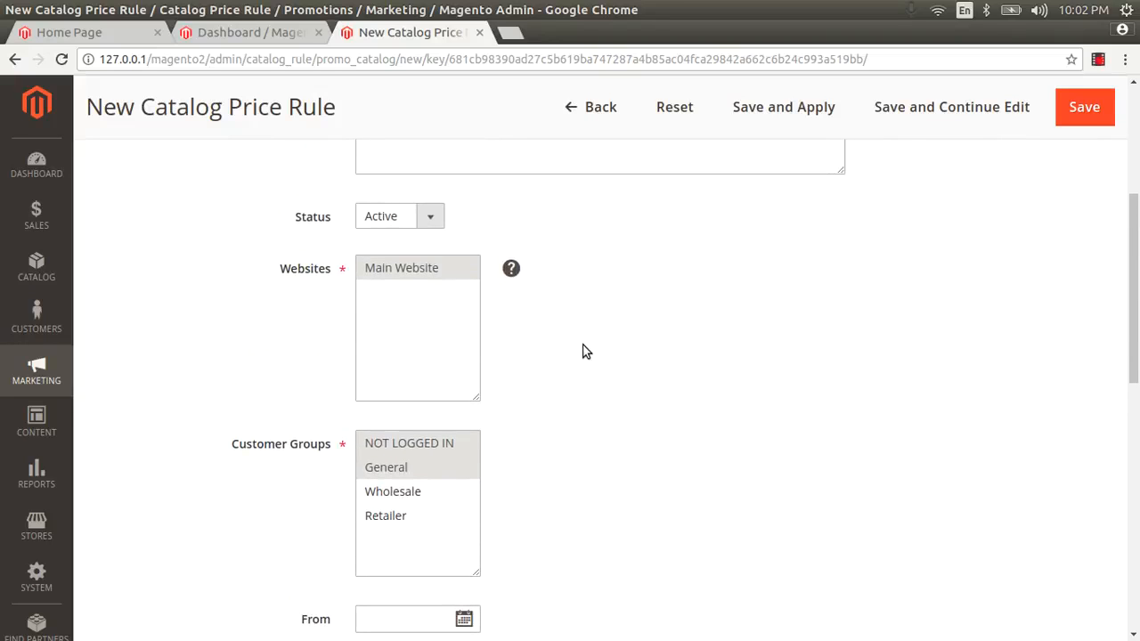
{"action": "scroll", "coordinate": [586, 348], "scroll_direction": "up", "scroll_amount": 3}
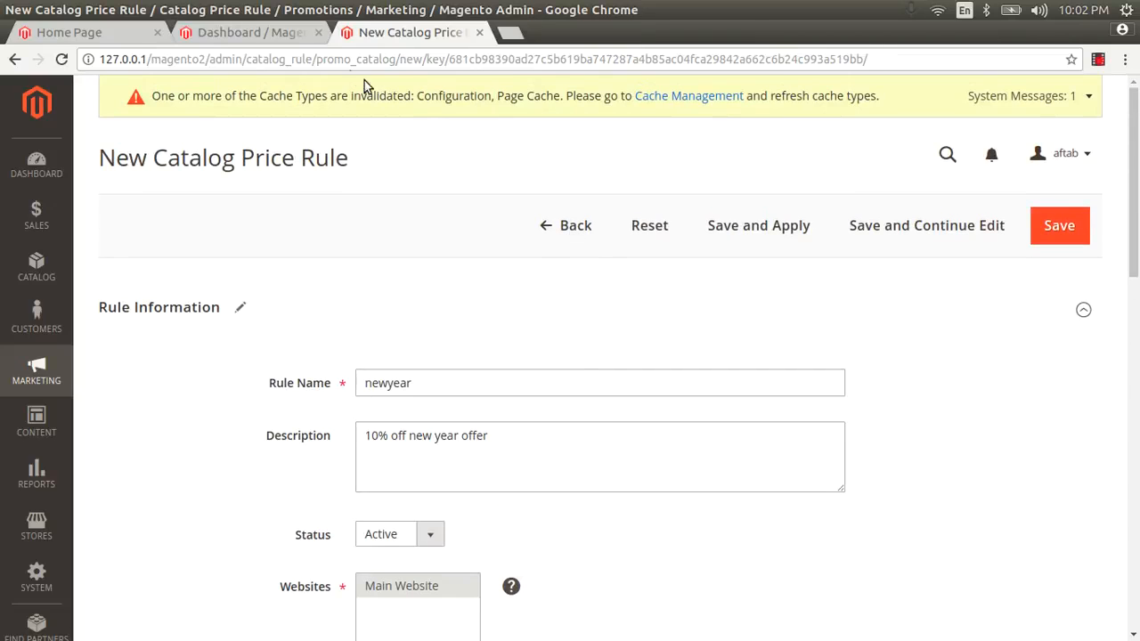
{"action": "left_click", "coordinate": [1051, 231]}
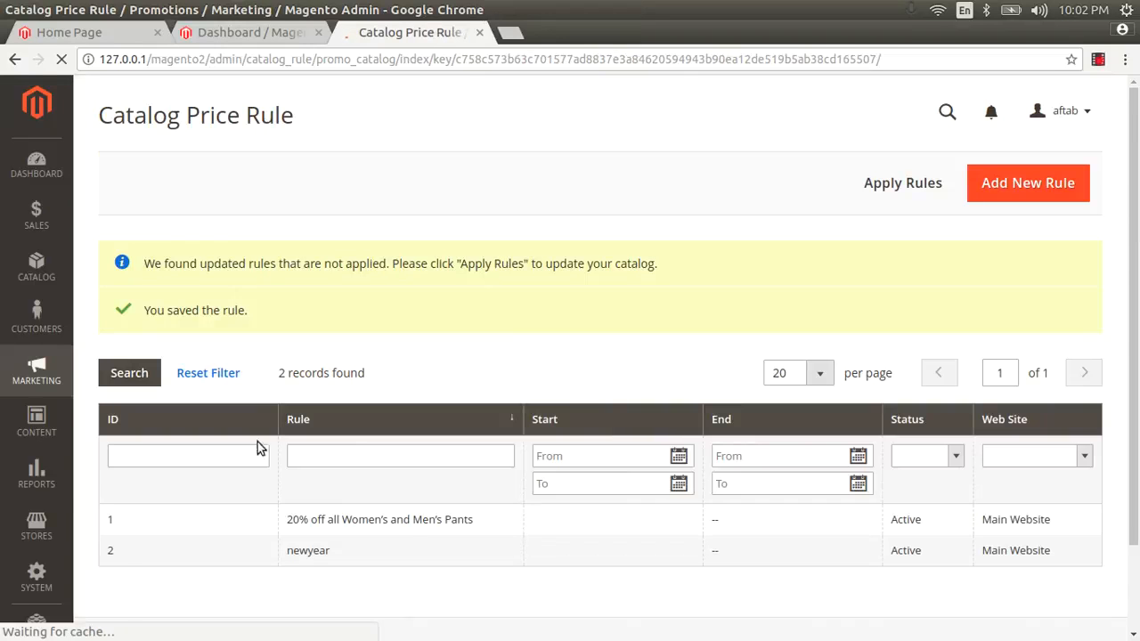
Open Cart Price Rules from the Marketing menu in a new tab and switch to it
{"action": "left_click", "coordinate": [39, 372]}
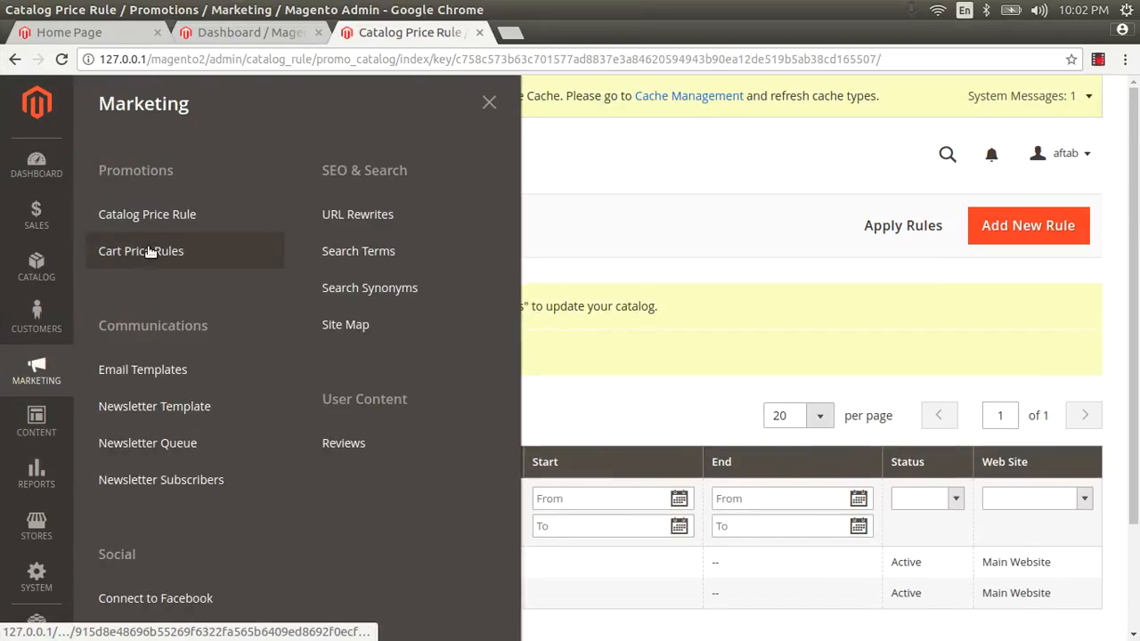
{"action": "left_click", "coordinate": [149, 253]}
{"action": "right_click", "coordinate": [149, 253]}
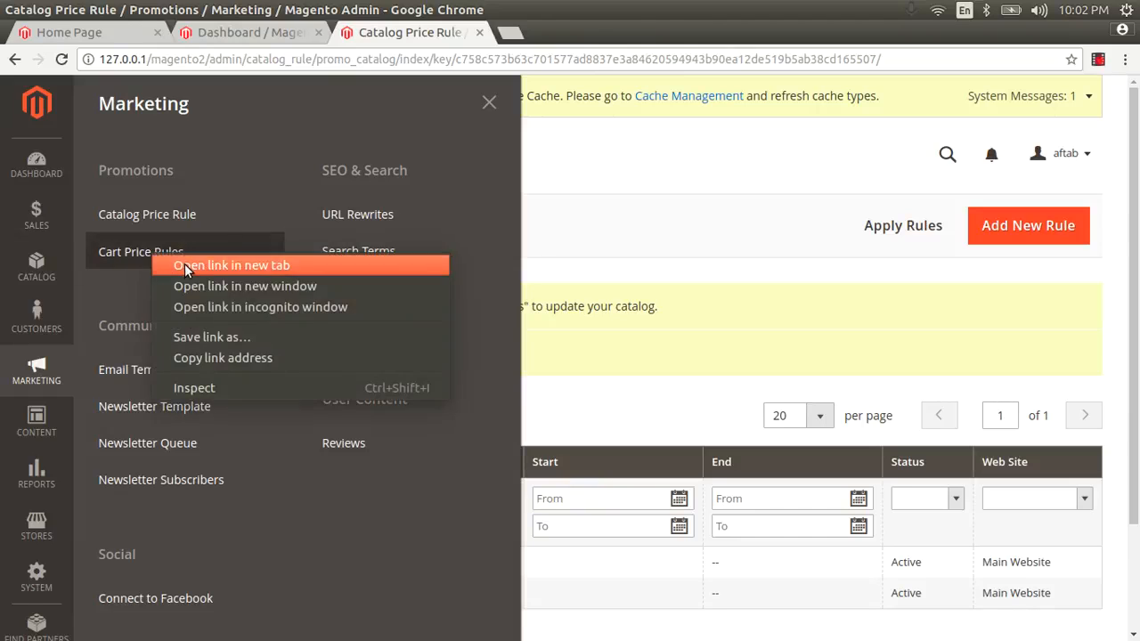
{"action": "left_click", "coordinate": [187, 267]}
{"action": "left_click", "coordinate": [587, 31]}
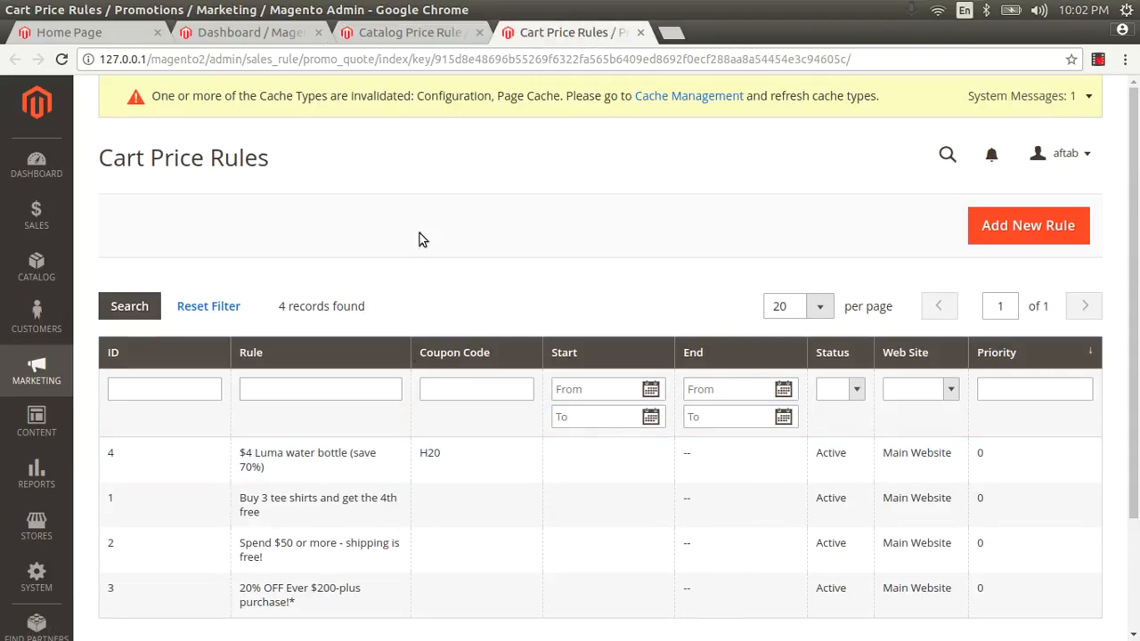
{"action": "left_click", "coordinate": [411, 36]}
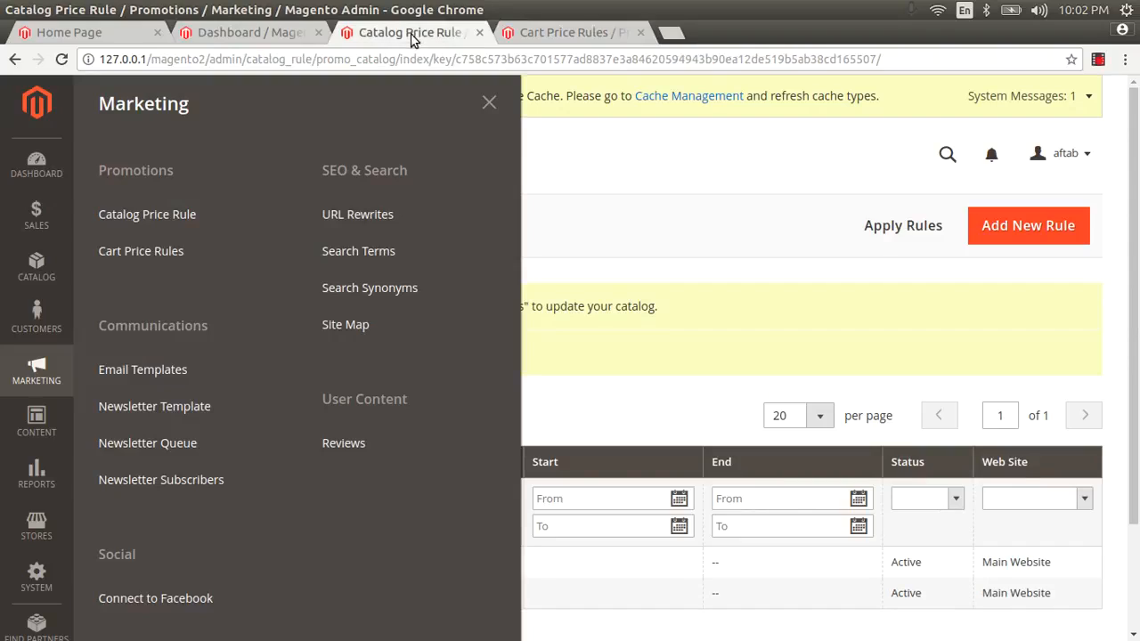
{"action": "left_click", "coordinate": [489, 103]}
{"action": "scroll", "coordinate": [472, 412], "scroll_direction": "down", "scroll_amount": 2}
{"action": "scroll", "coordinate": [472, 412], "scroll_direction": "down", "scroll_amount": 1}
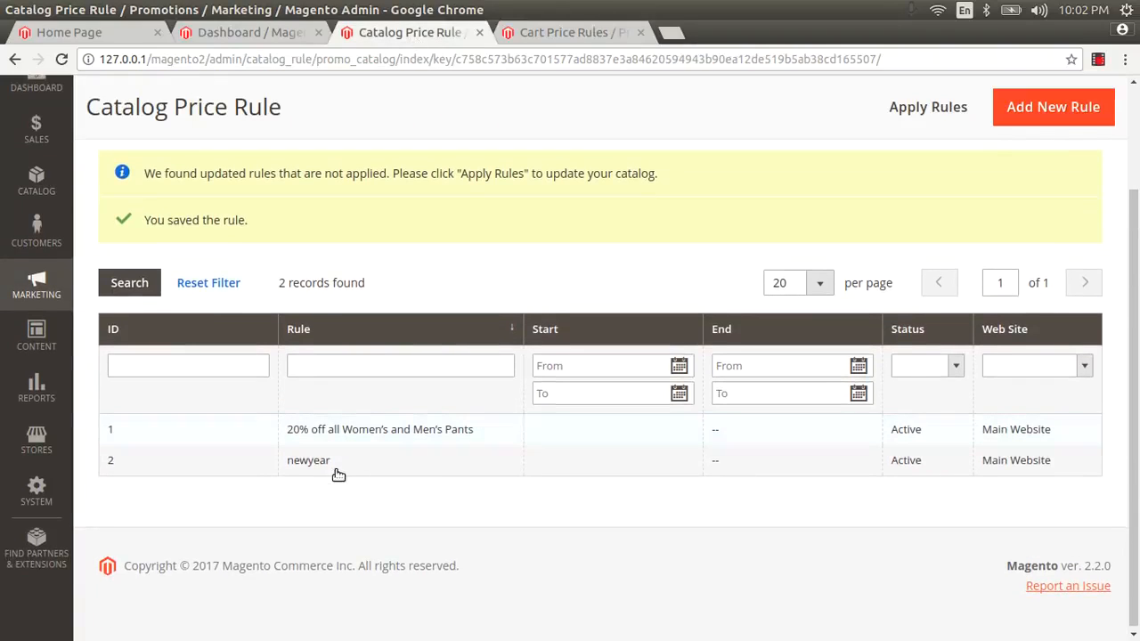
{"action": "left_click", "coordinate": [545, 34]}
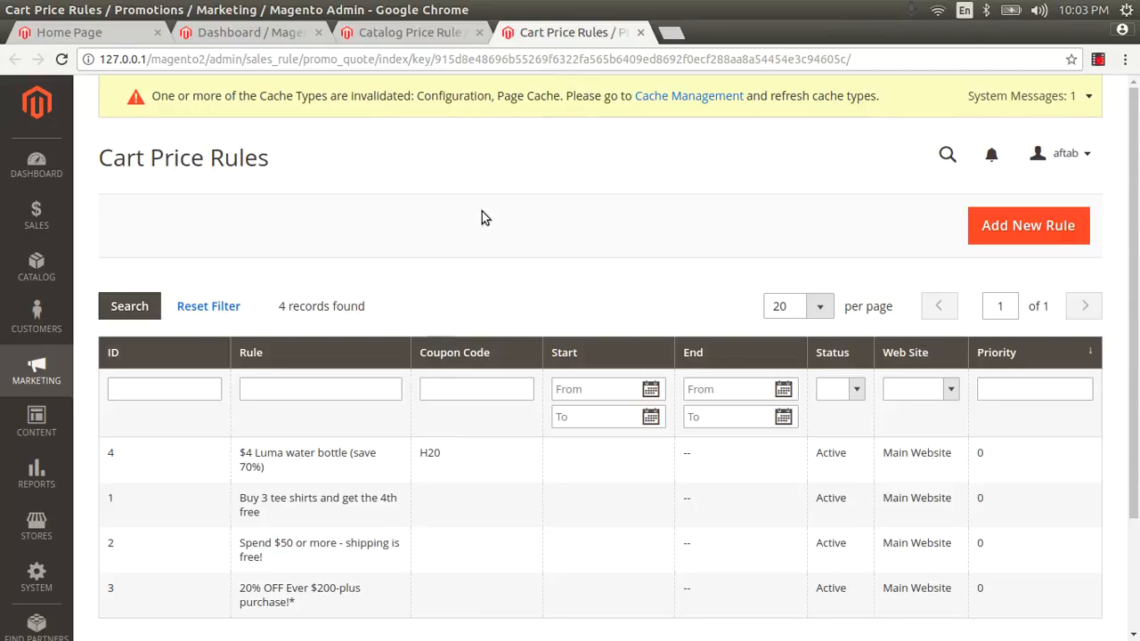
Create a cart price rule 'new year coupons', described 'new year 10 % off', for Main Website
{"action": "left_click", "coordinate": [1018, 230]}
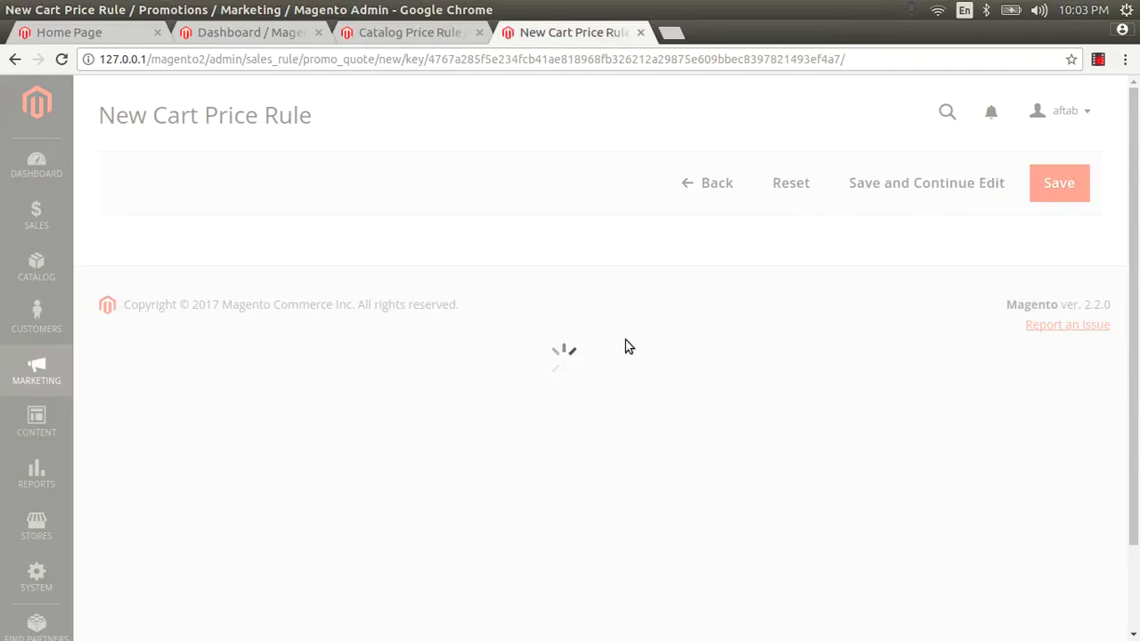
{"action": "scroll", "coordinate": [624, 344], "scroll_direction": "down", "scroll_amount": 2}
{"action": "left_click", "coordinate": [461, 311]}
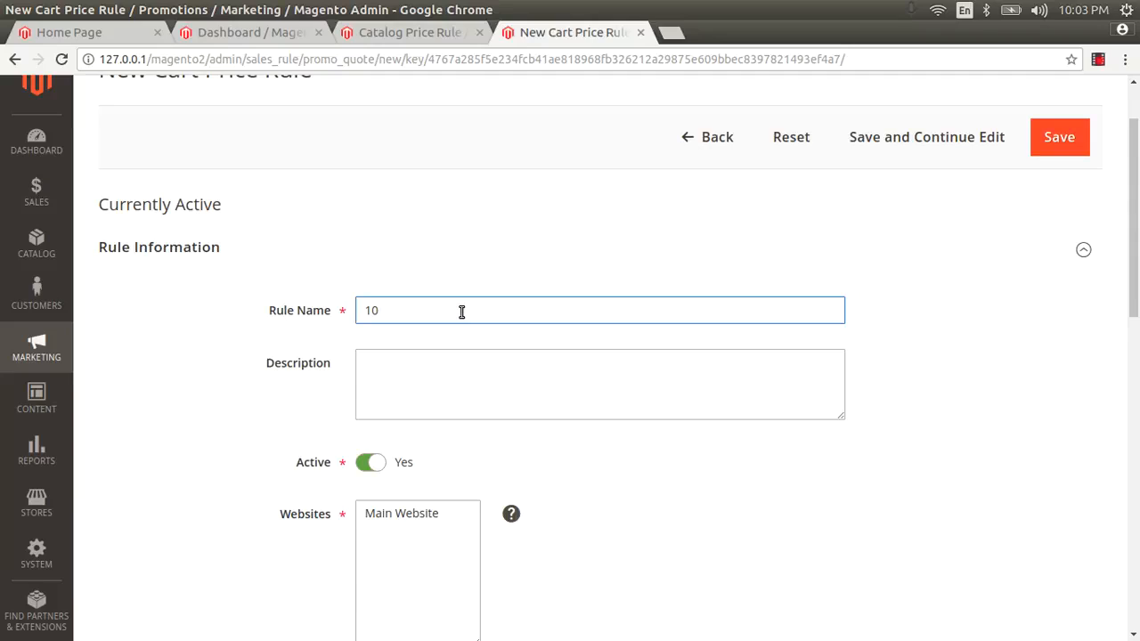
{"action": "type", "text": "15%"}
{"action": "type", "text": "new"}
{"action": "type", "text": "year coup"}
{"action": "type", "text": "ons"}
{"action": "left_click", "coordinate": [596, 380]}
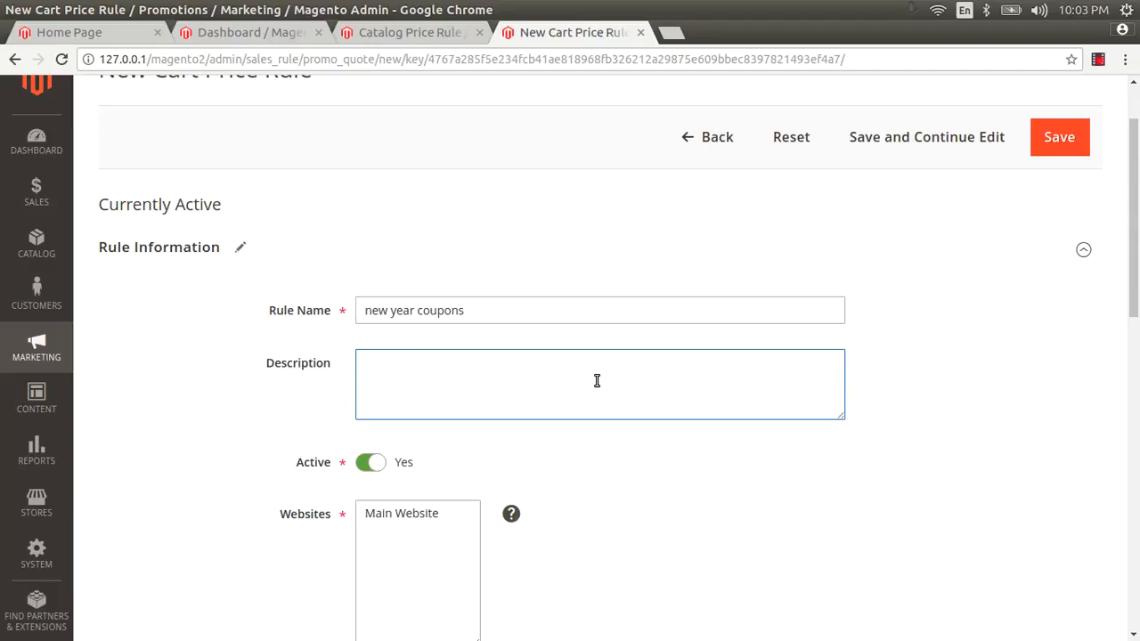
{"action": "type", "text": "new year 10 % off"}
{"action": "left_click", "coordinate": [402, 514]}
Apply the rule to all customer groups and set Coupon to Specific Coupon
{"action": "scroll", "coordinate": [416, 486], "scroll_direction": "down", "scroll_amount": 5}
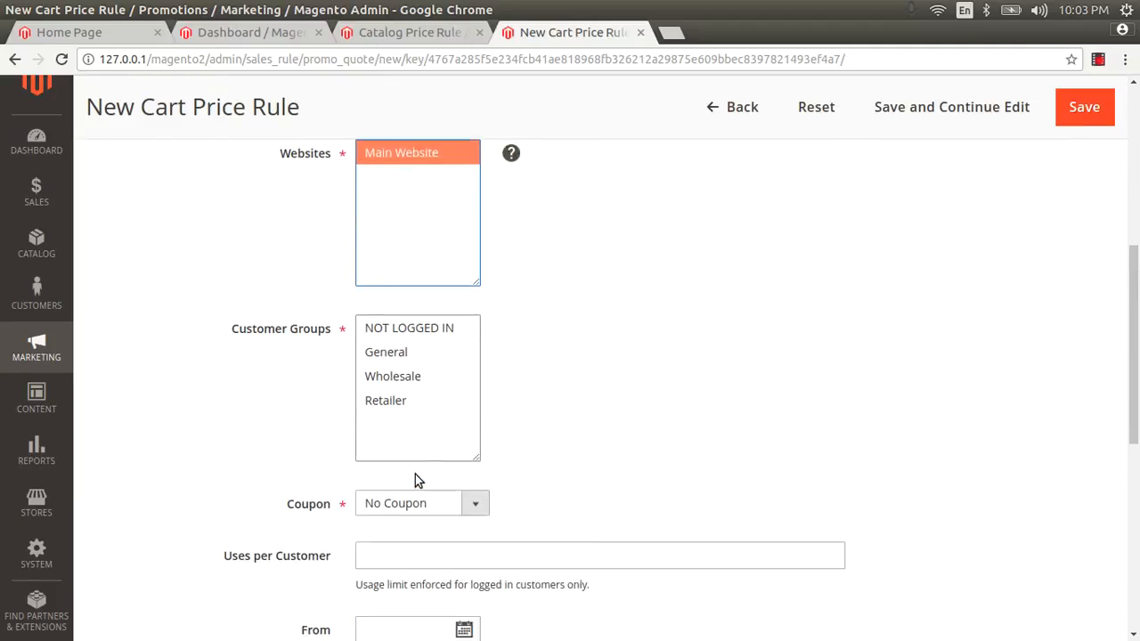
{"action": "scroll", "coordinate": [414, 473], "scroll_direction": "down", "scroll_amount": 1}
{"action": "left_click", "coordinate": [410, 294]}
{"action": "left_click_drag", "start_coordinate": [403, 317], "coordinate": [423, 378]}
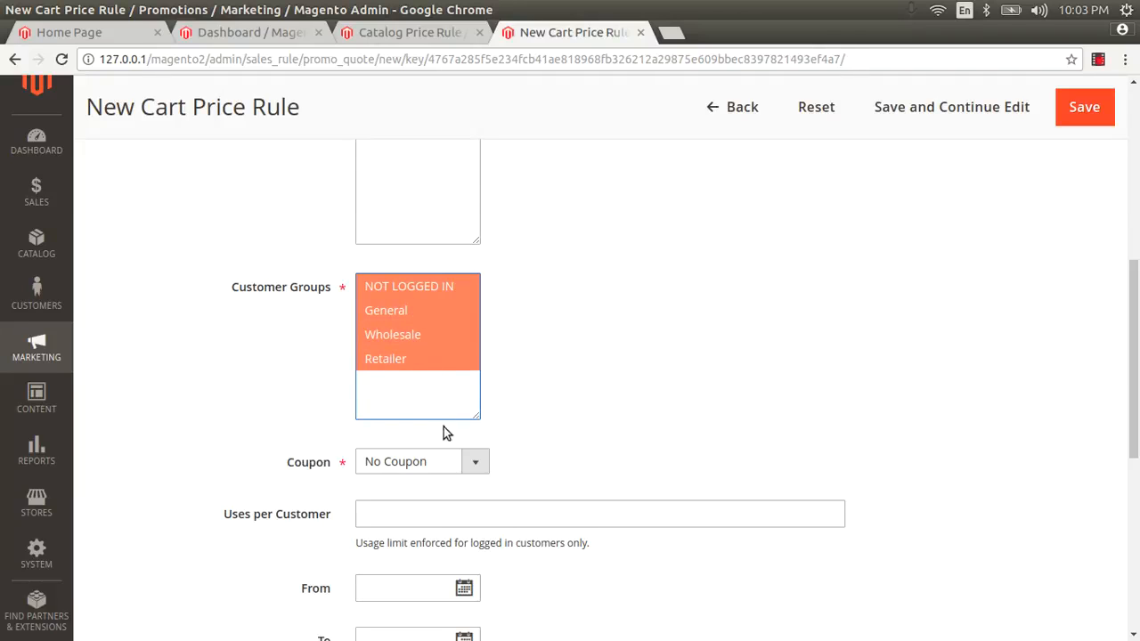
{"action": "left_click", "coordinate": [456, 464]}
{"action": "left_click", "coordinate": [410, 500]}
Enter coupon code 2019off, correcting the initially typed newyear10off, with auto generation left off
{"action": "scroll", "coordinate": [415, 490], "scroll_direction": "down", "scroll_amount": 2}
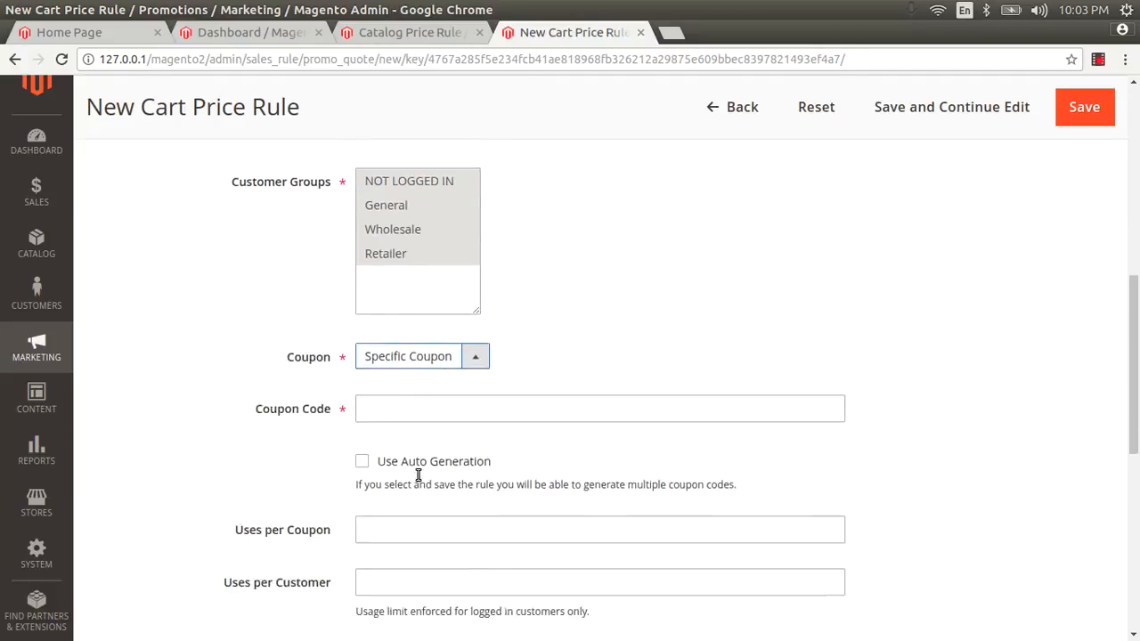
{"action": "scroll", "coordinate": [418, 476], "scroll_direction": "down", "scroll_amount": 2}
{"action": "left_click", "coordinate": [386, 285]}
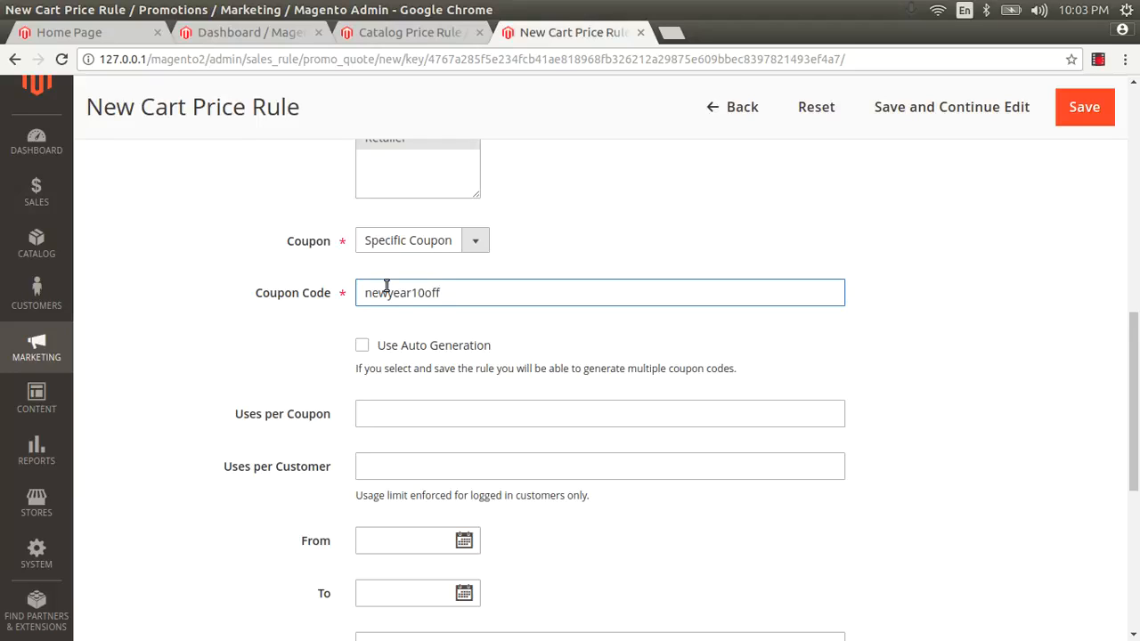
{"action": "type", "text": "newyear10off"}
{"action": "double_click", "coordinate": [405, 298]}
{"action": "left_click", "coordinate": [407, 297]}
{"action": "left_click_drag", "start_coordinate": [409, 296], "coordinate": [365, 295]}
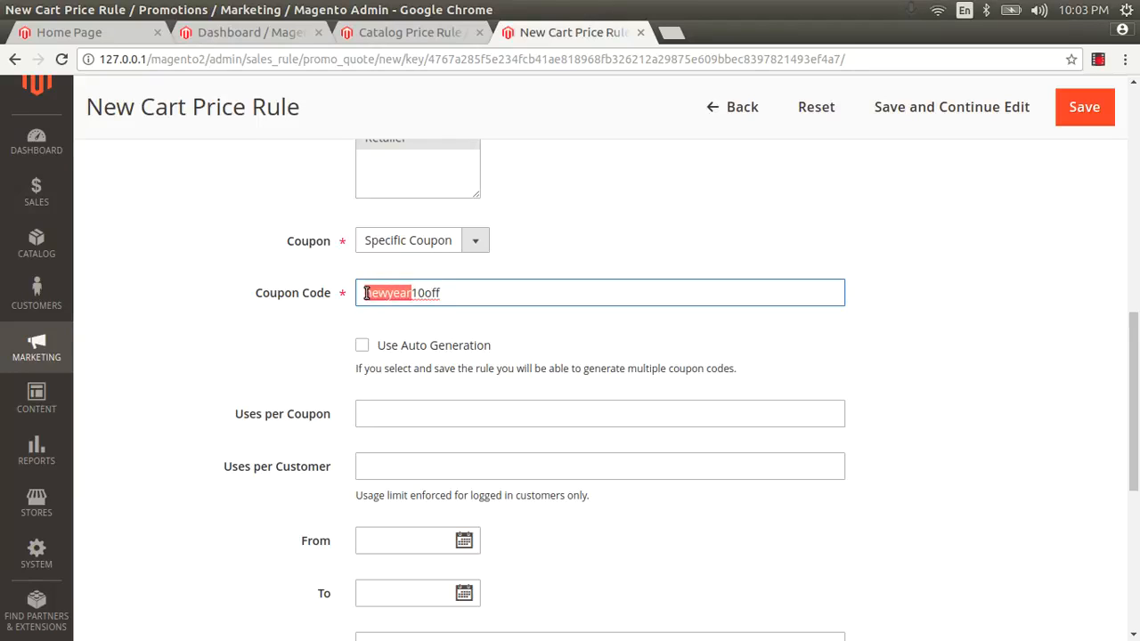
{"action": "key", "text": "BackSpace"}
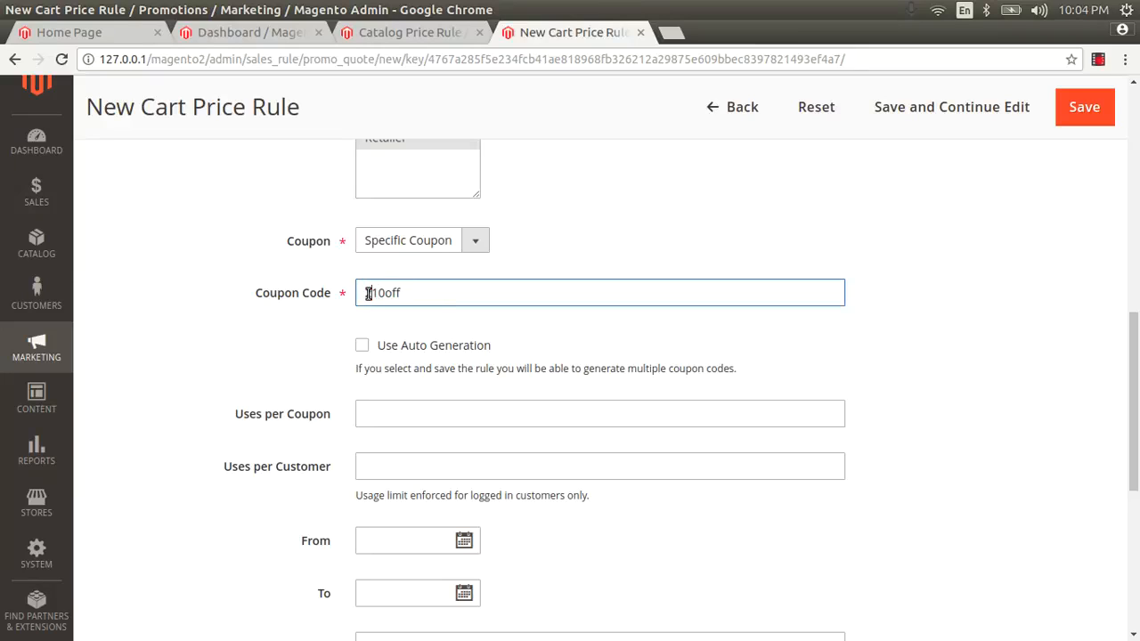
{"action": "type", "text": "019"}
{"action": "key", "text": "Delete"}
{"action": "key", "text": "Delete"}
{"action": "key", "text": "Delete"}
{"action": "key", "text": "Delete"}
{"action": "key", "text": "Delete"}
{"action": "type", "text": "off"}
{"action": "left_click", "coordinate": [361, 347]}
{"action": "left_click", "coordinate": [361, 347]}
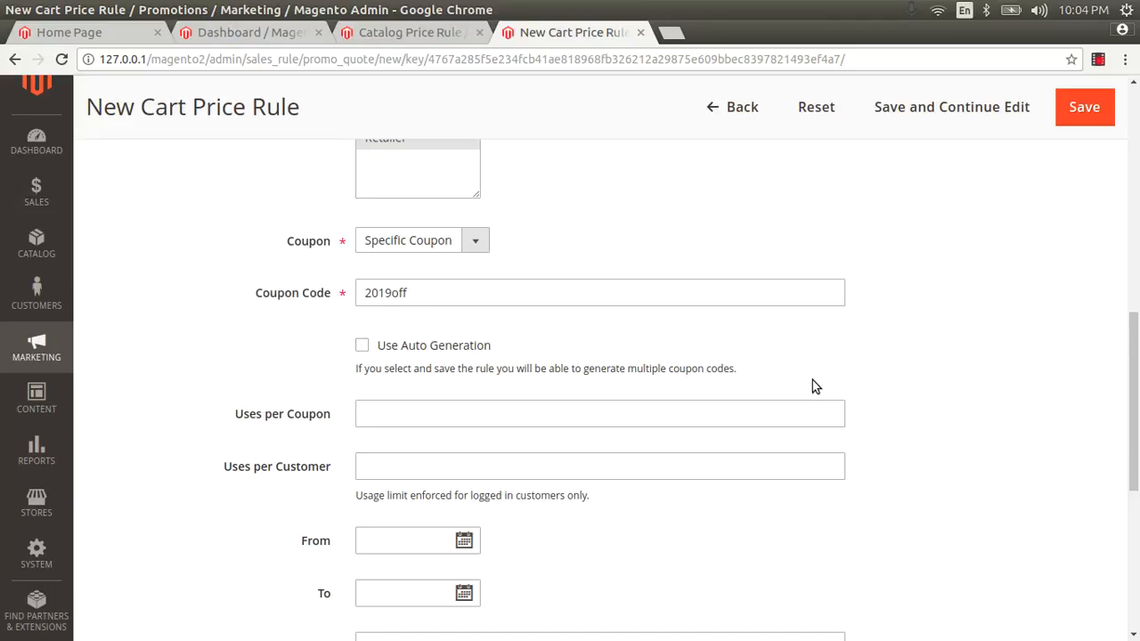
{"action": "scroll", "coordinate": [812, 379], "scroll_direction": "down", "scroll_amount": 3}
Set Uses per Coupon to 100 and Uses per Customer to 1
{"action": "left_click", "coordinate": [393, 282]}
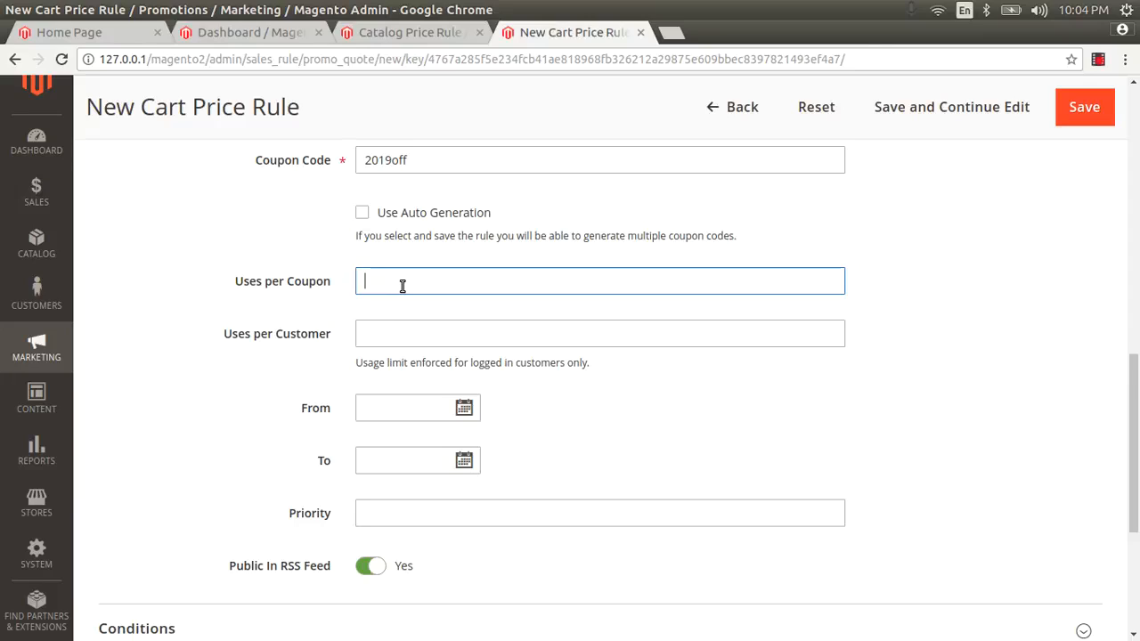
{"action": "type", "text": "1"}
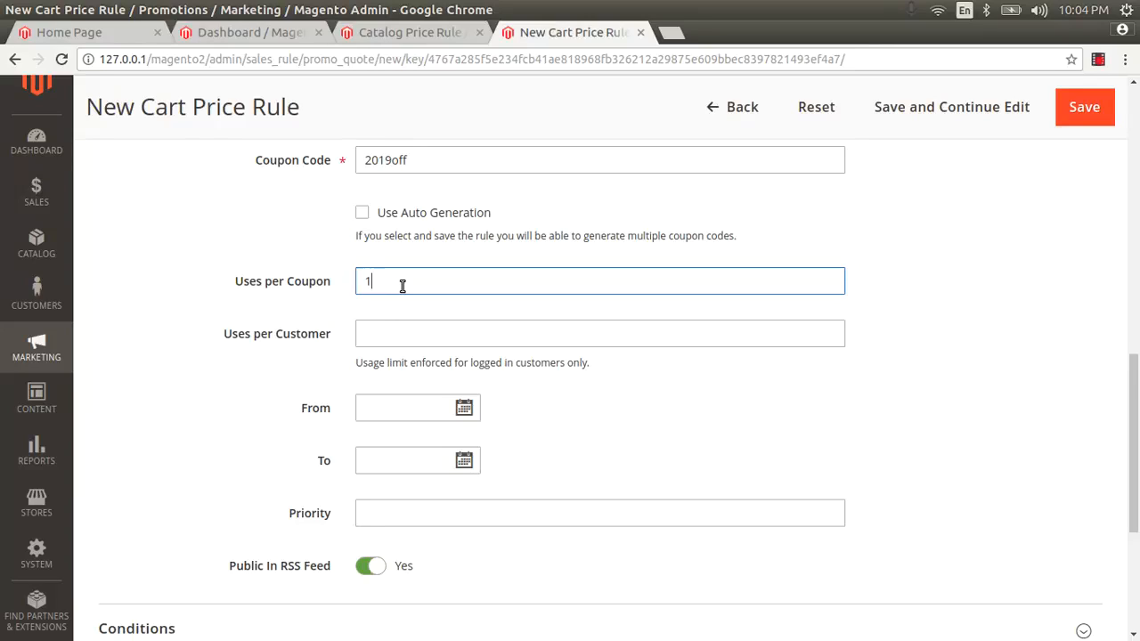
{"action": "left_click", "coordinate": [372, 333]}
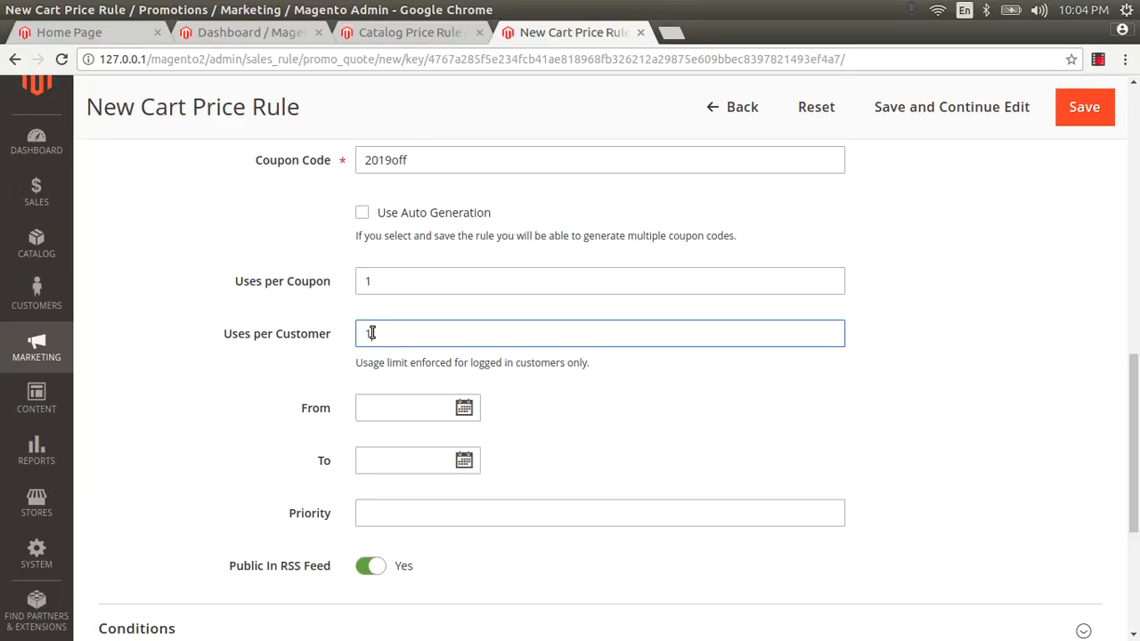
{"action": "left_click_drag", "start_coordinate": [381, 278], "coordinate": [349, 285]}
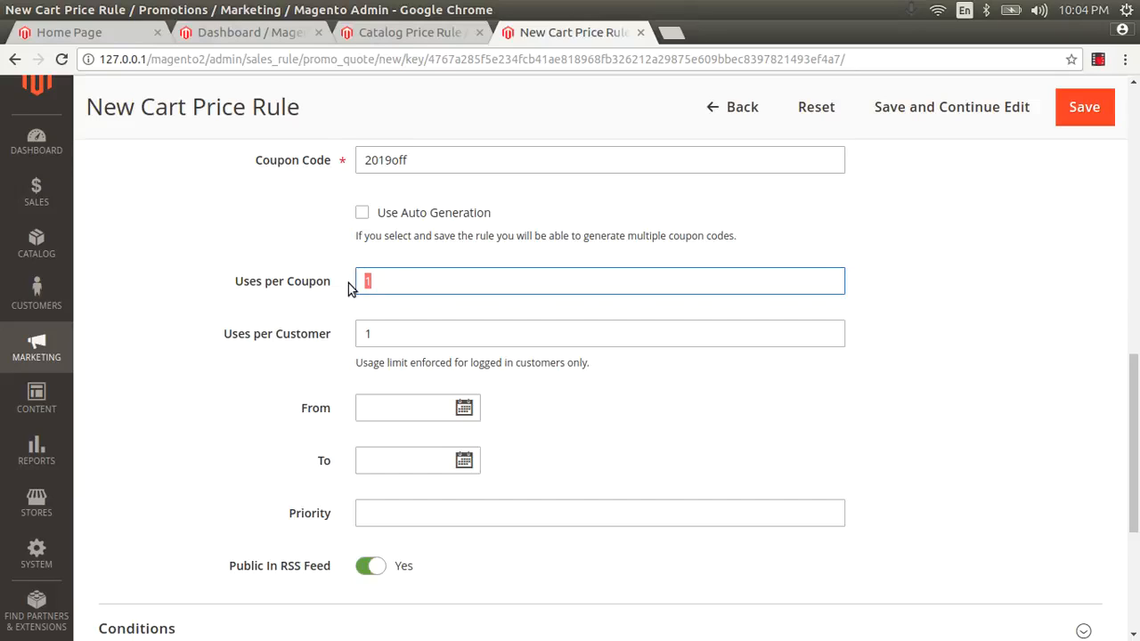
{"action": "type", "text": "100"}
{"action": "double_click", "coordinate": [378, 280]}
{"action": "left_click", "coordinate": [365, 329]}
{"action": "type", "text": "21"}
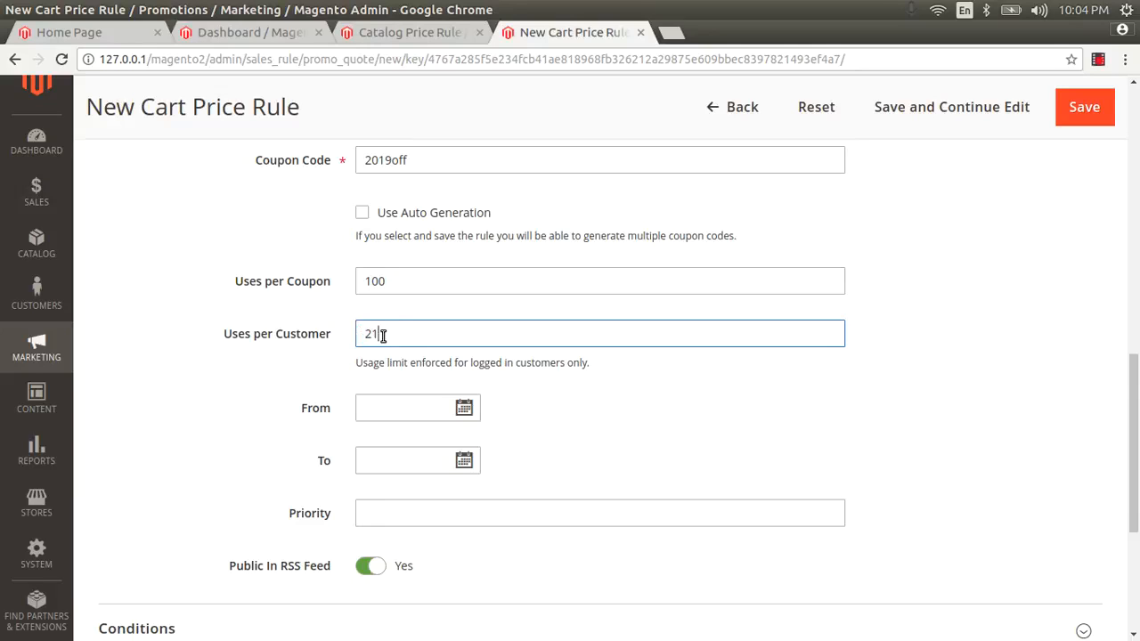
{"action": "left_click_drag", "start_coordinate": [377, 333], "coordinate": [361, 333]}
{"action": "type", "text": "1"}
Expand the rule's Conditions section
{"action": "scroll", "coordinate": [744, 327], "scroll_direction": "down", "scroll_amount": 1}
{"action": "scroll", "coordinate": [745, 328], "scroll_direction": "down", "scroll_amount": 2}
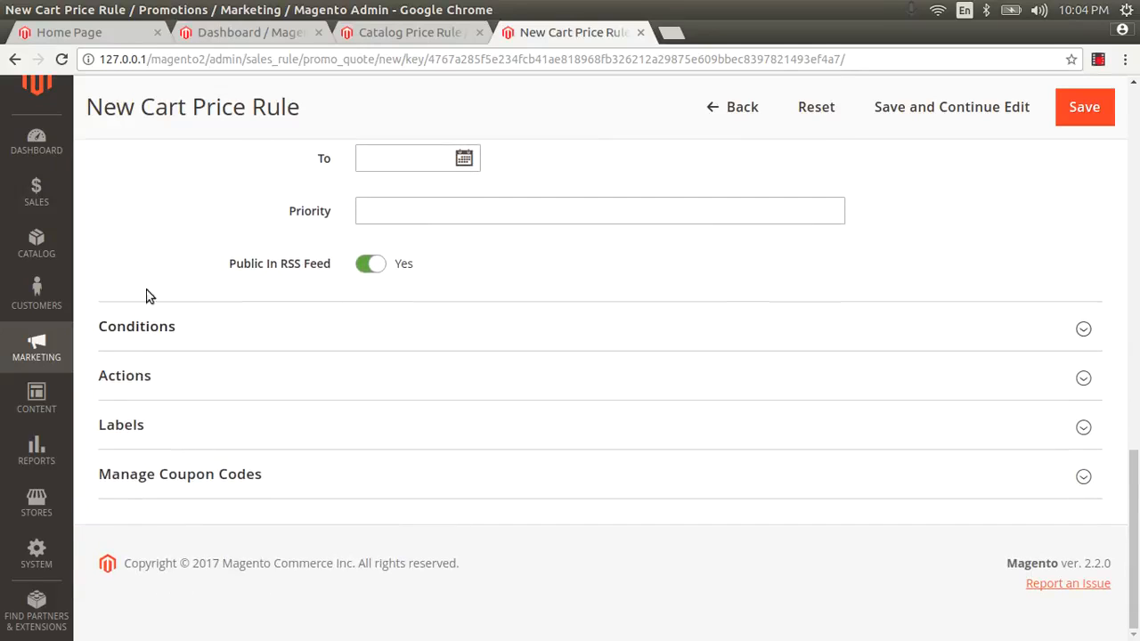
{"action": "left_click", "coordinate": [132, 326]}
Open the conditions list and dismiss it without adding a condition
{"action": "scroll", "coordinate": [249, 400], "scroll_direction": "down", "scroll_amount": 1}
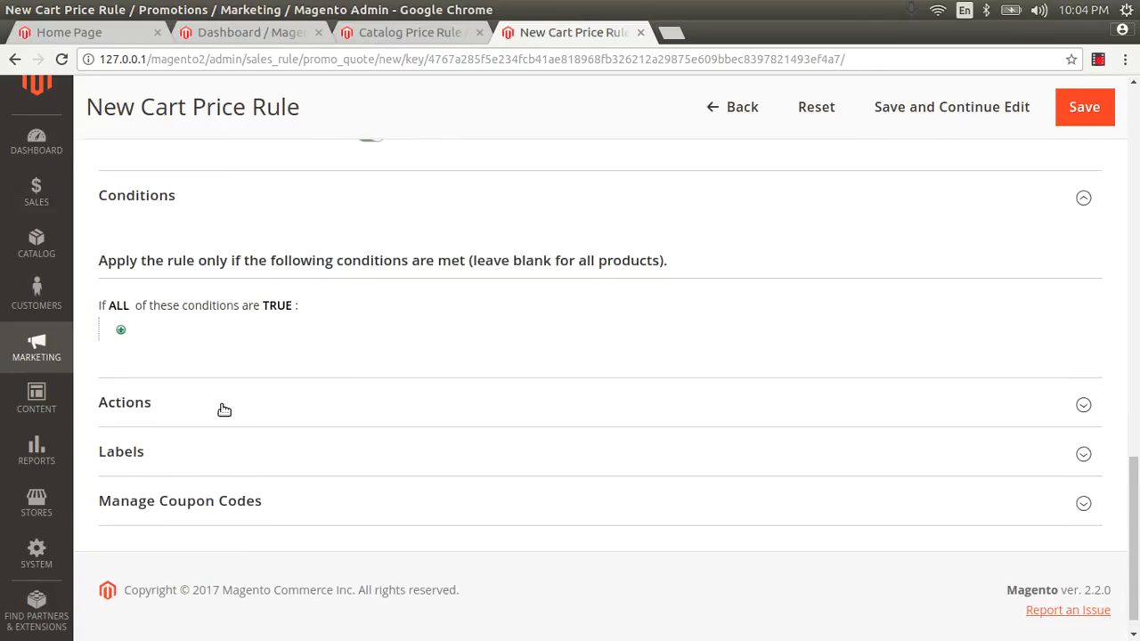
{"action": "left_click", "coordinate": [121, 327]}
{"action": "left_click", "coordinate": [181, 337]}
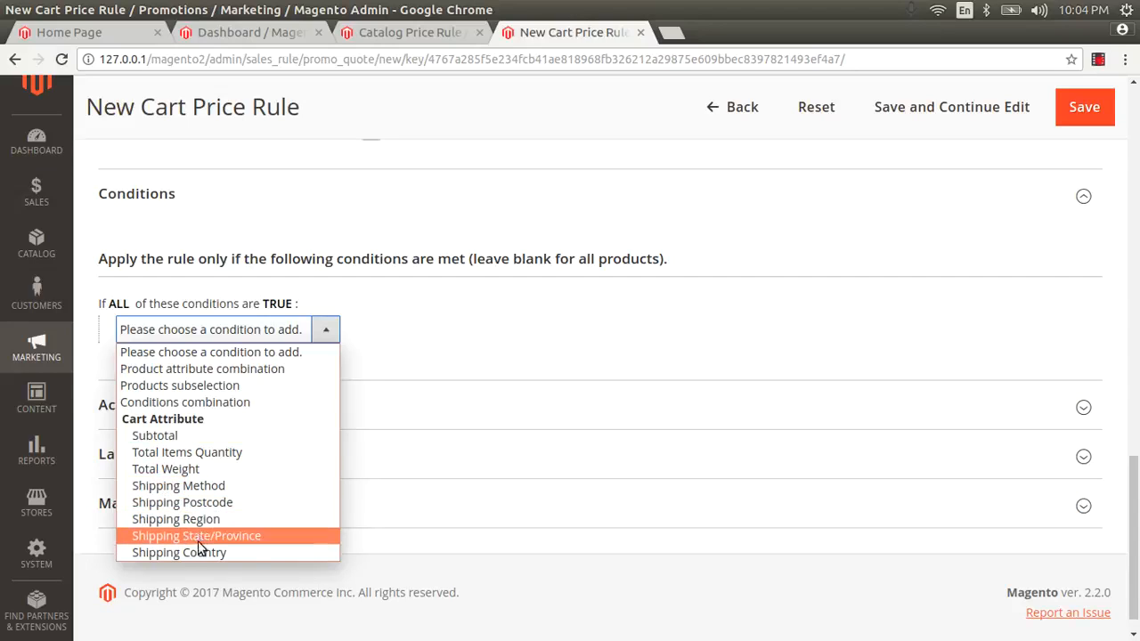
{"action": "left_click", "coordinate": [425, 348]}
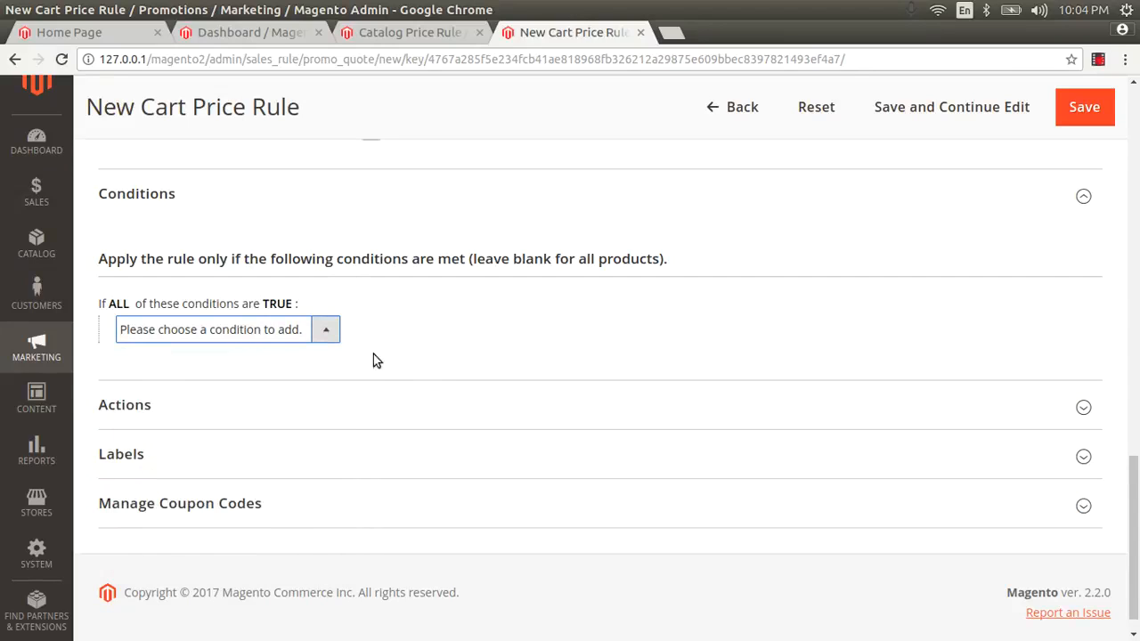
Under Actions, apply a Fixed amount discount and begin replacing the discount amount
{"action": "left_click", "coordinate": [145, 409]}
{"action": "scroll", "coordinate": [481, 419], "scroll_direction": "down", "scroll_amount": 3}
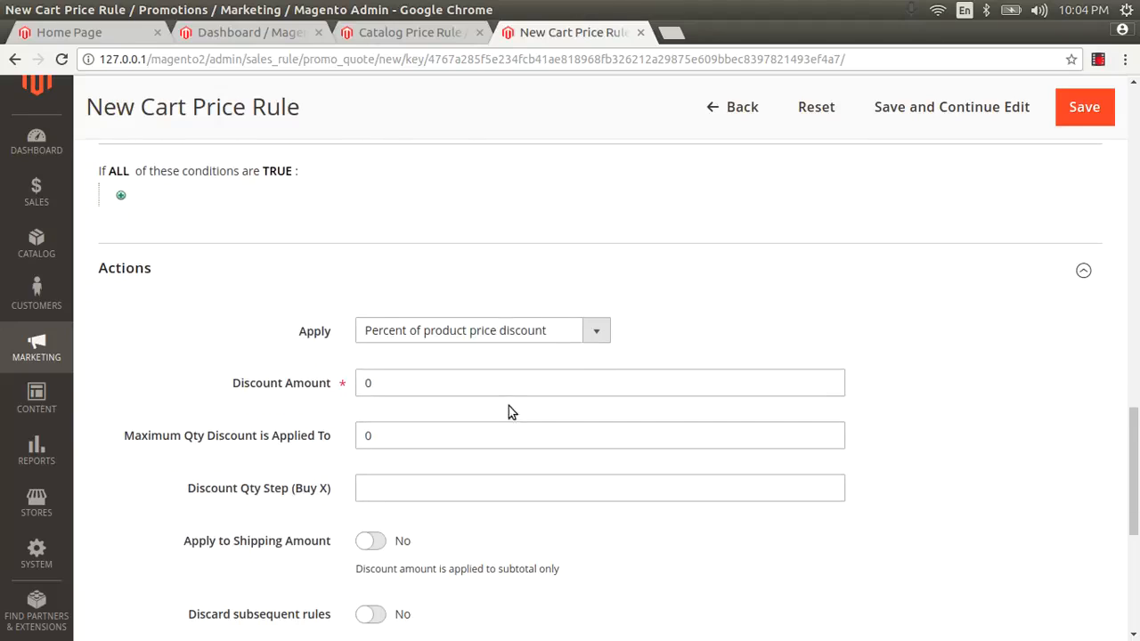
{"action": "left_click", "coordinate": [464, 328]}
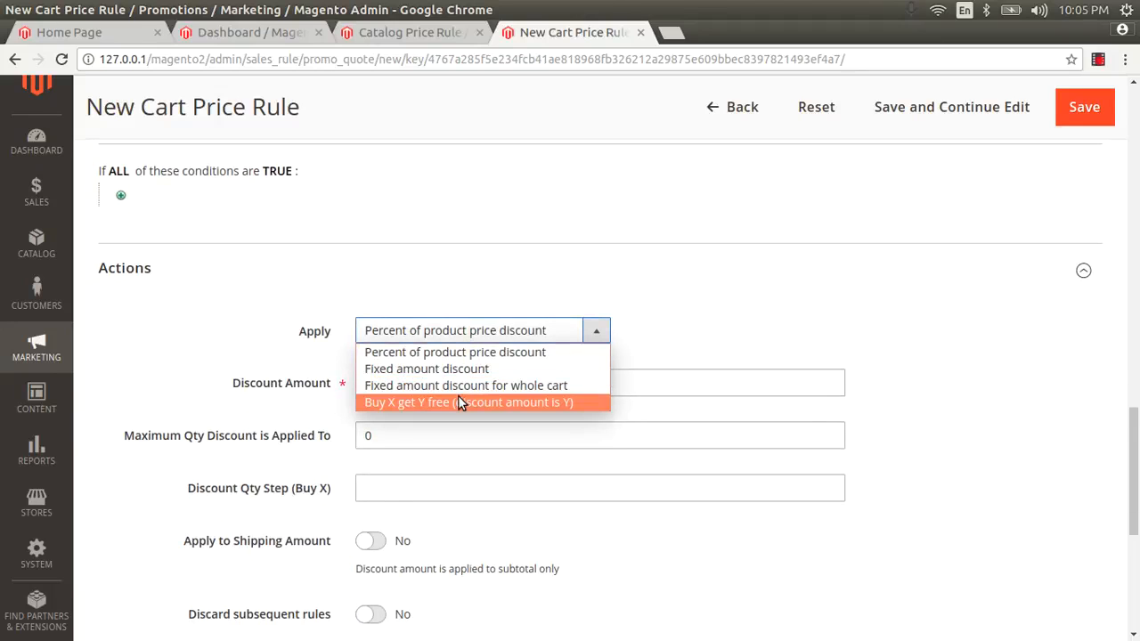
{"action": "left_click", "coordinate": [455, 371]}
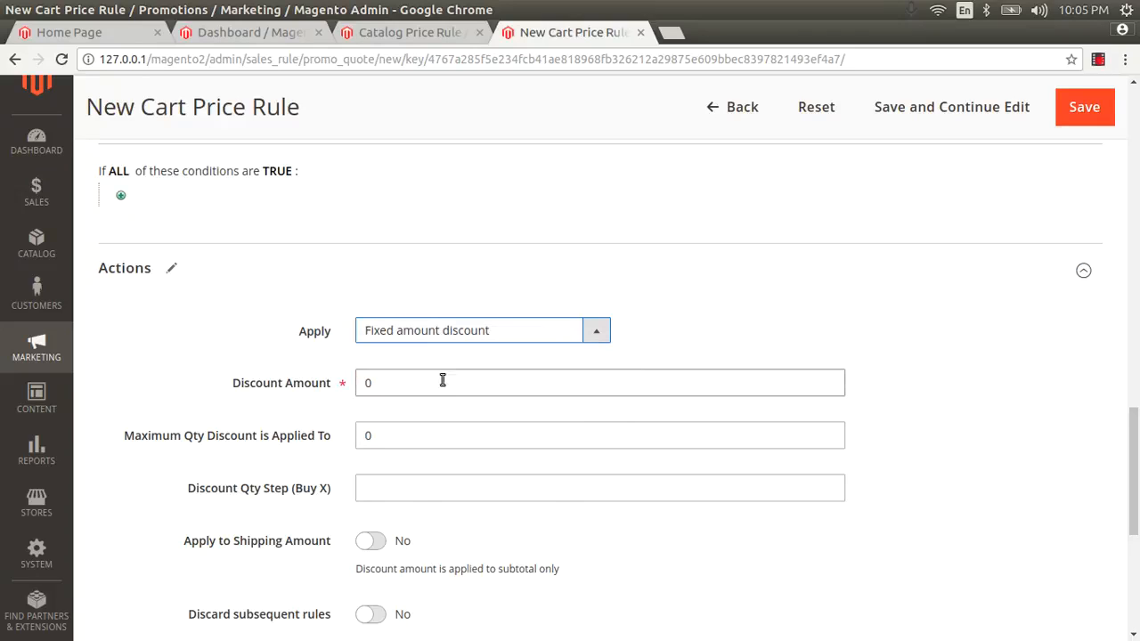
{"action": "left_click", "coordinate": [415, 382]}
{"action": "double_click", "coordinate": [414, 381]}
{"action": "type", "text": "1"}
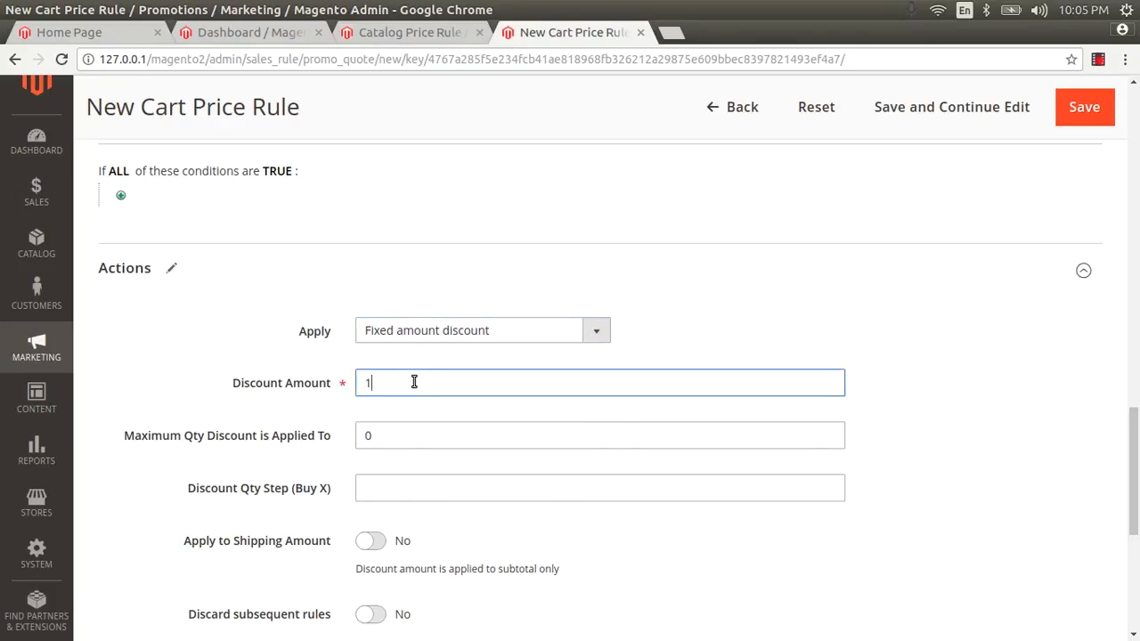
{"action": "scroll", "coordinate": [415, 381], "scroll_direction": "down", "scroll_amount": 3}
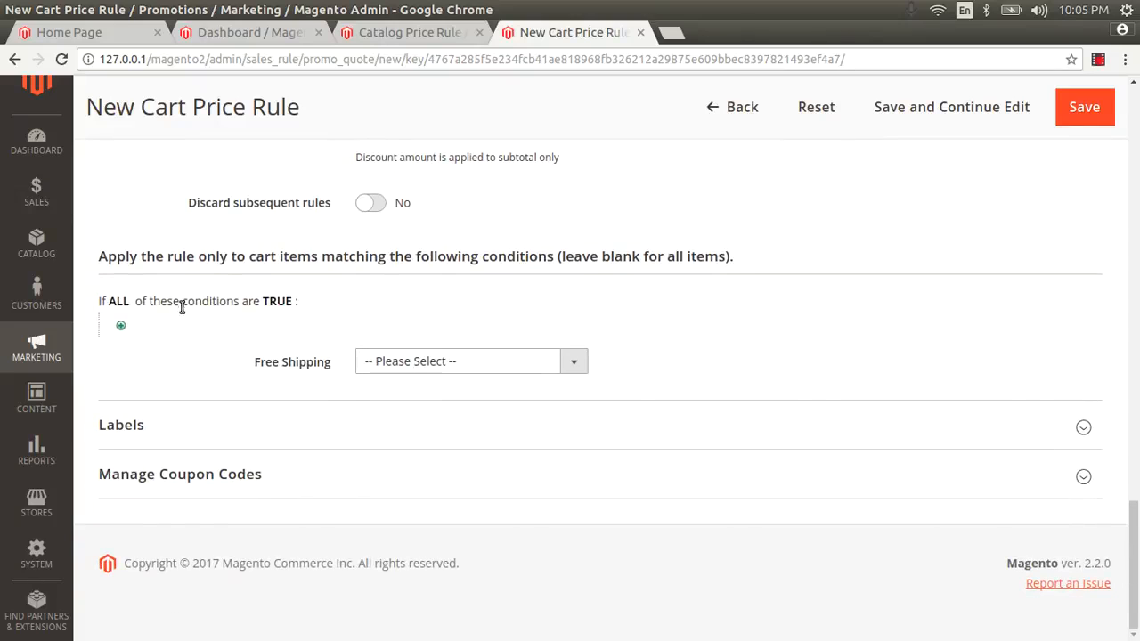
Set Free Shipping to 'For shipment with matching items' and expand Labels
{"action": "left_click", "coordinate": [431, 362]}
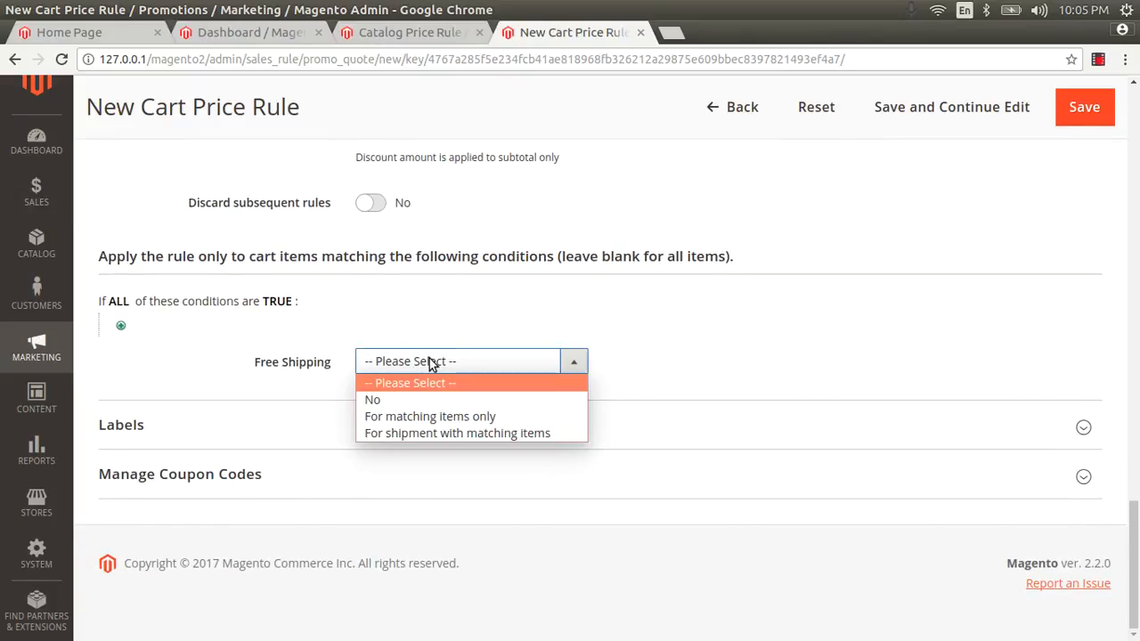
{"action": "left_click", "coordinate": [389, 432]}
{"action": "left_click", "coordinate": [227, 420]}
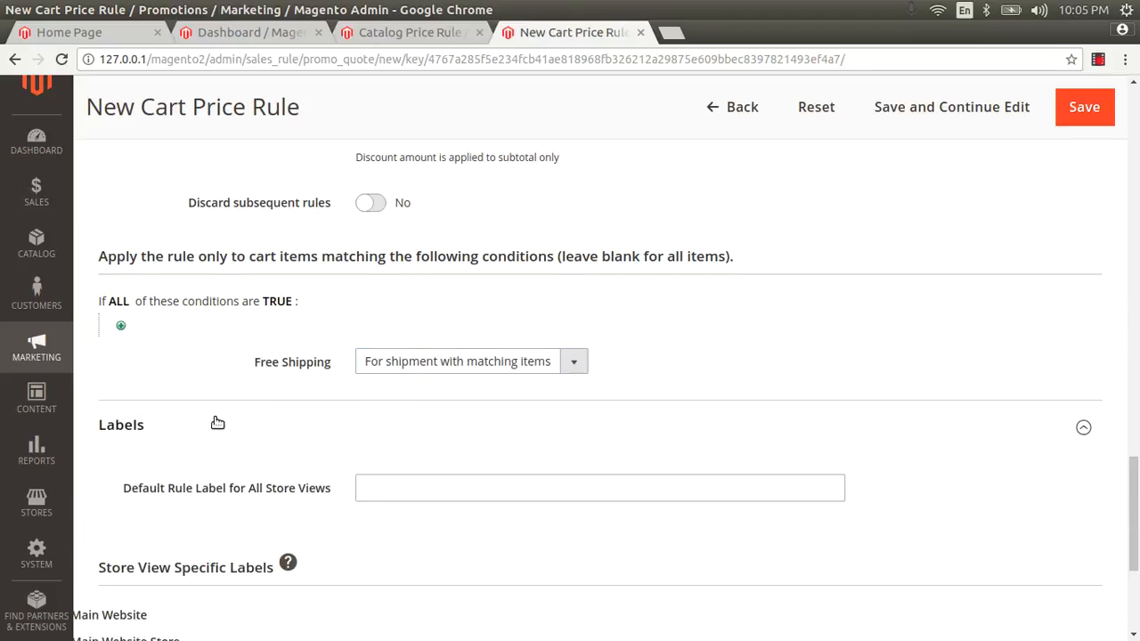
Expand Manage Coupon Codes, save the rule, and return to the Catalog Price Rule tab
{"action": "scroll", "coordinate": [211, 426], "scroll_direction": "down", "scroll_amount": 4}
{"action": "scroll", "coordinate": [178, 461], "scroll_direction": "down", "scroll_amount": 2}
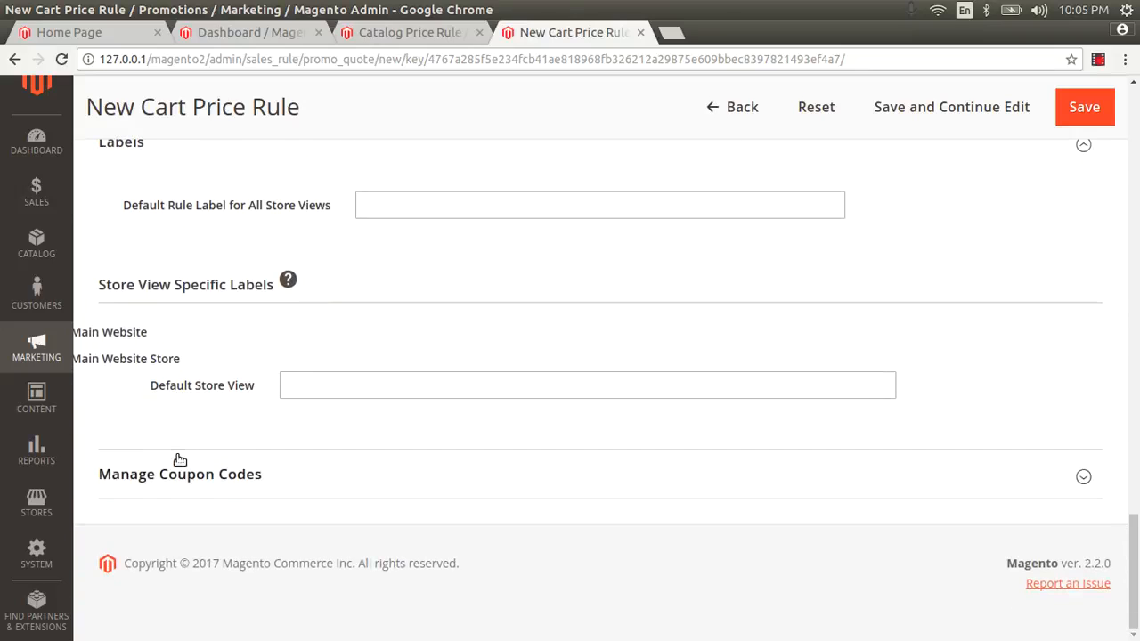
{"action": "left_click", "coordinate": [242, 472]}
{"action": "scroll", "coordinate": [311, 456], "scroll_direction": "down", "scroll_amount": 5}
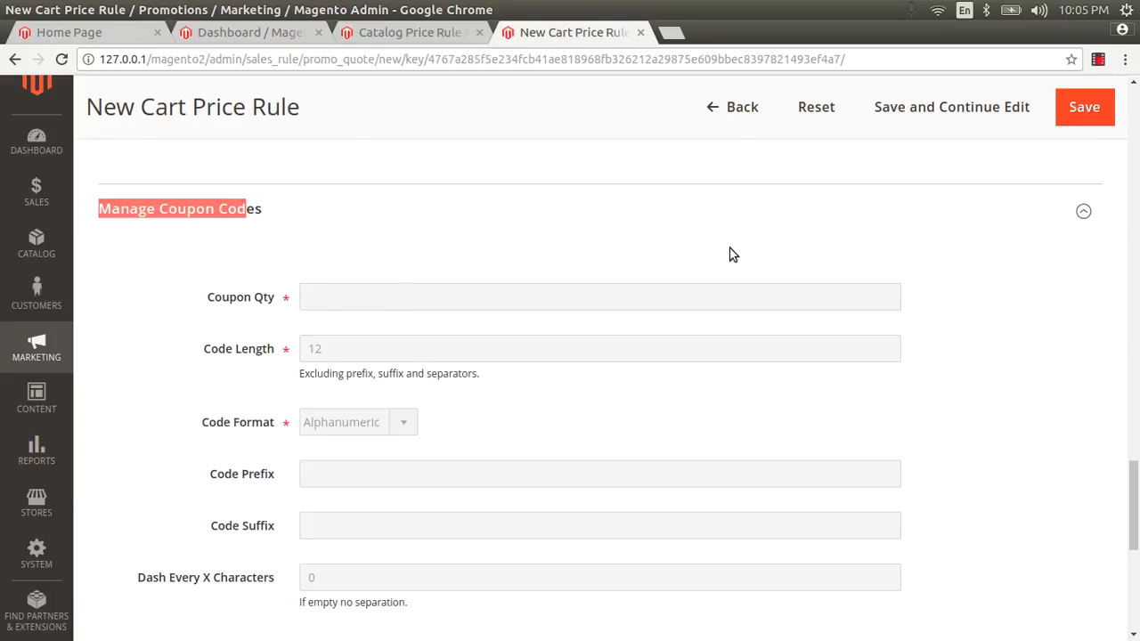
{"action": "left_click", "coordinate": [510, 256]}
{"action": "scroll", "coordinate": [510, 255], "scroll_direction": "down", "scroll_amount": 5}
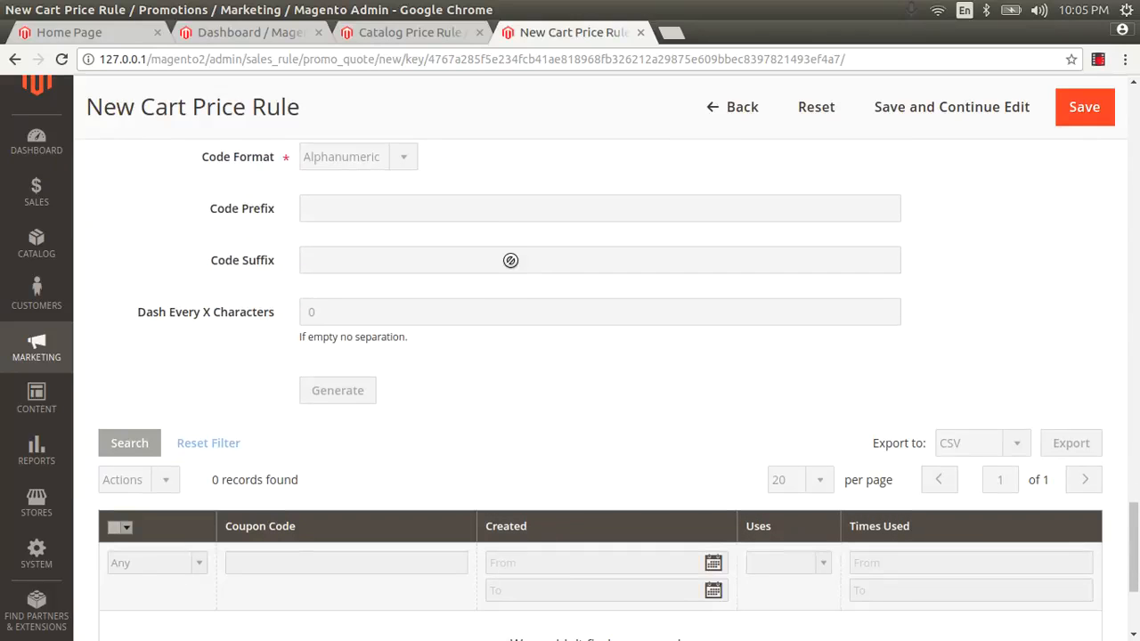
{"action": "scroll", "coordinate": [509, 260], "scroll_direction": "up", "scroll_amount": 15}
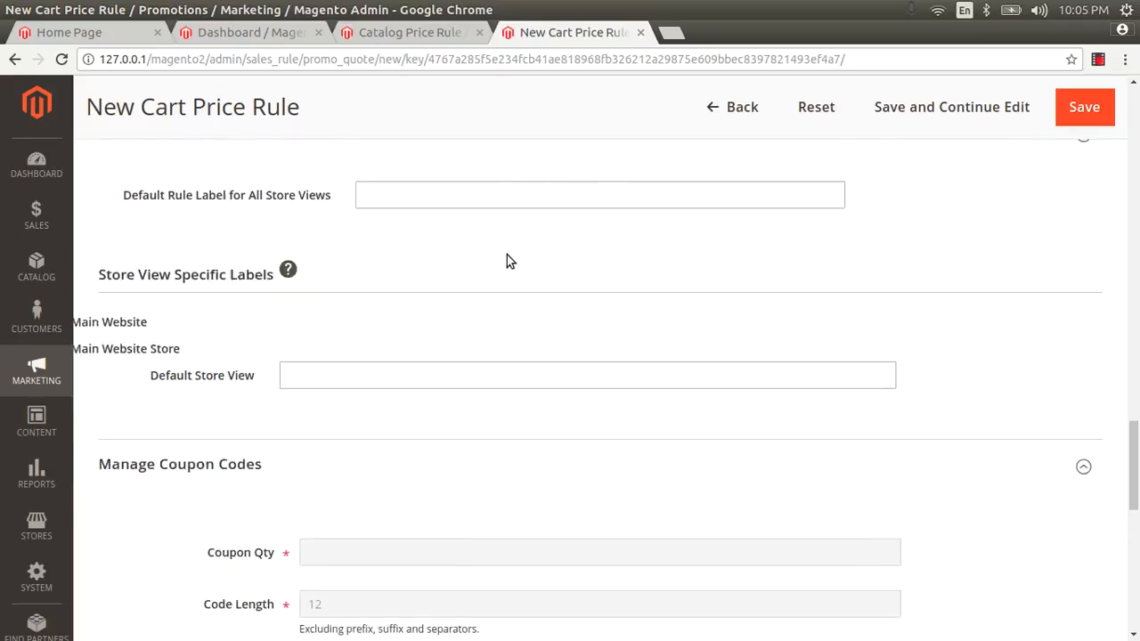
{"action": "left_click", "coordinate": [1071, 111]}
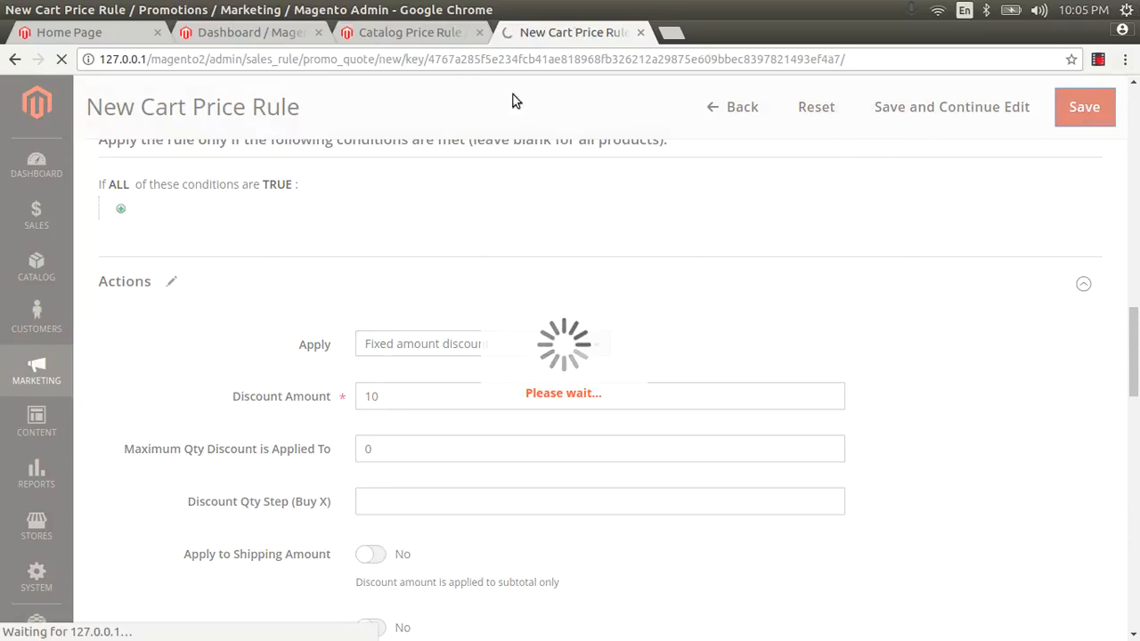
{"action": "left_click", "coordinate": [418, 34]}
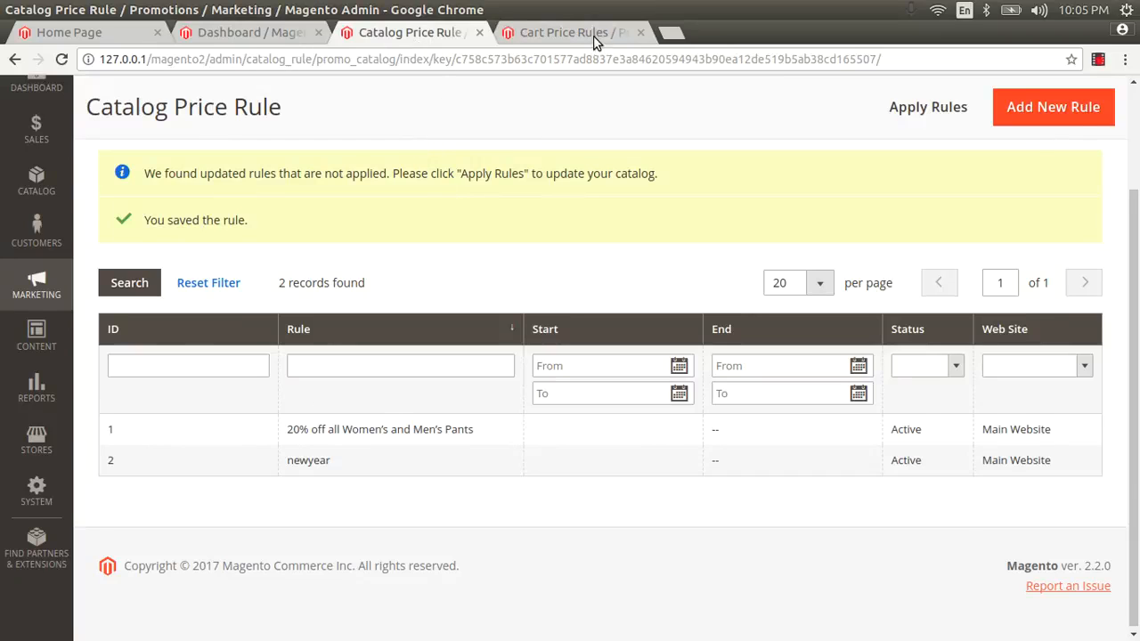
Open Marketing > Email Templates in a new browser tab and switch to it
{"action": "left_click", "coordinate": [566, 33]}
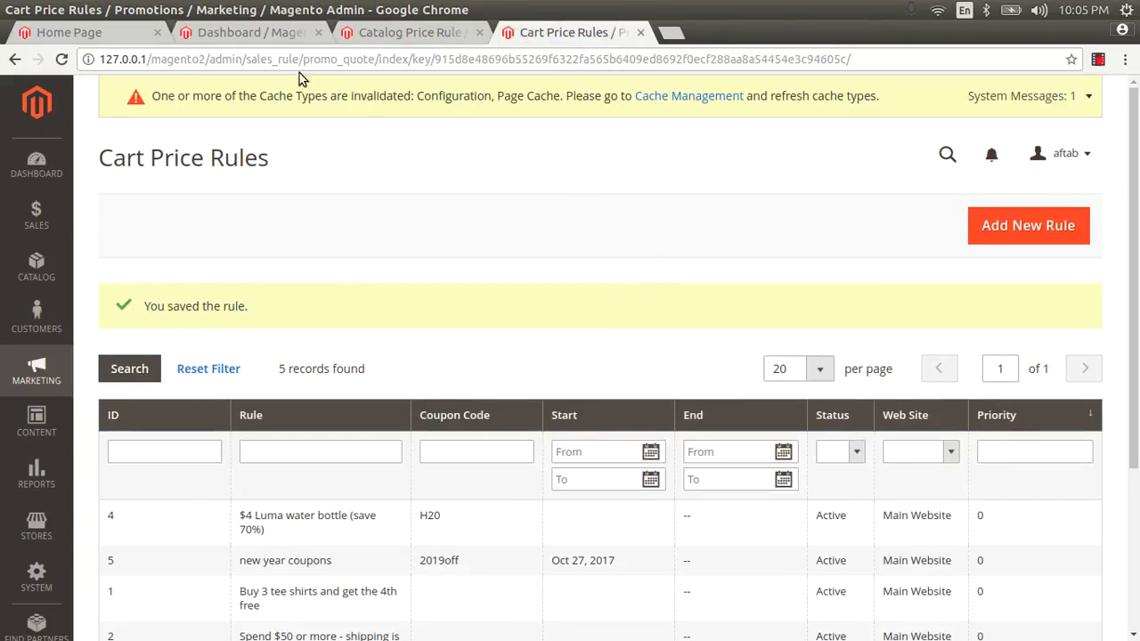
{"action": "left_click", "coordinate": [37, 370]}
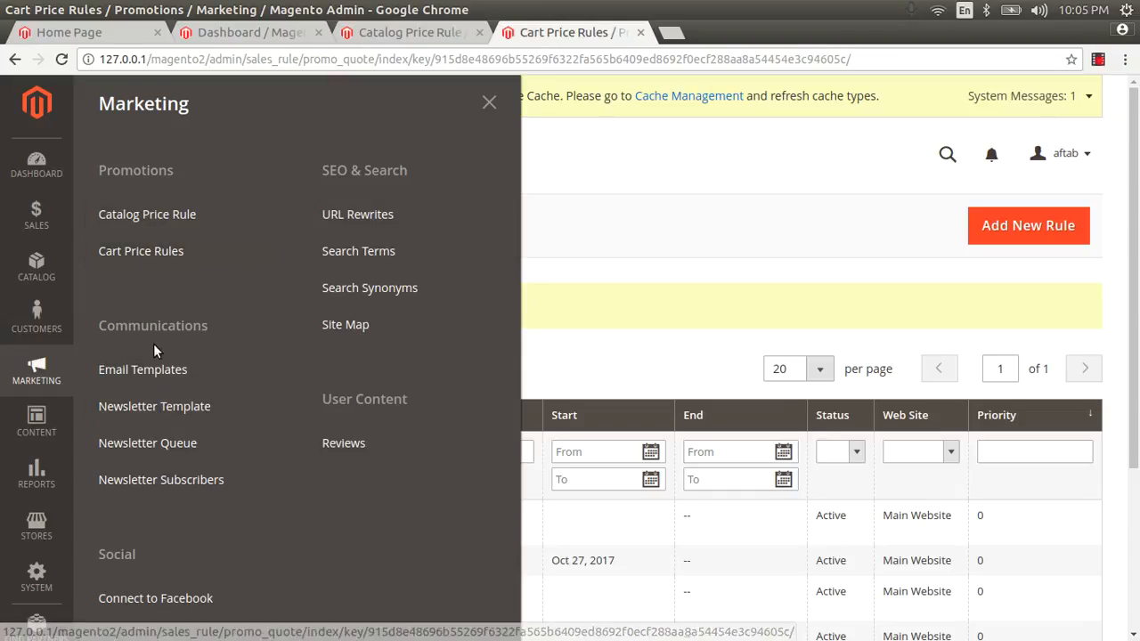
{"action": "right_click", "coordinate": [142, 376]}
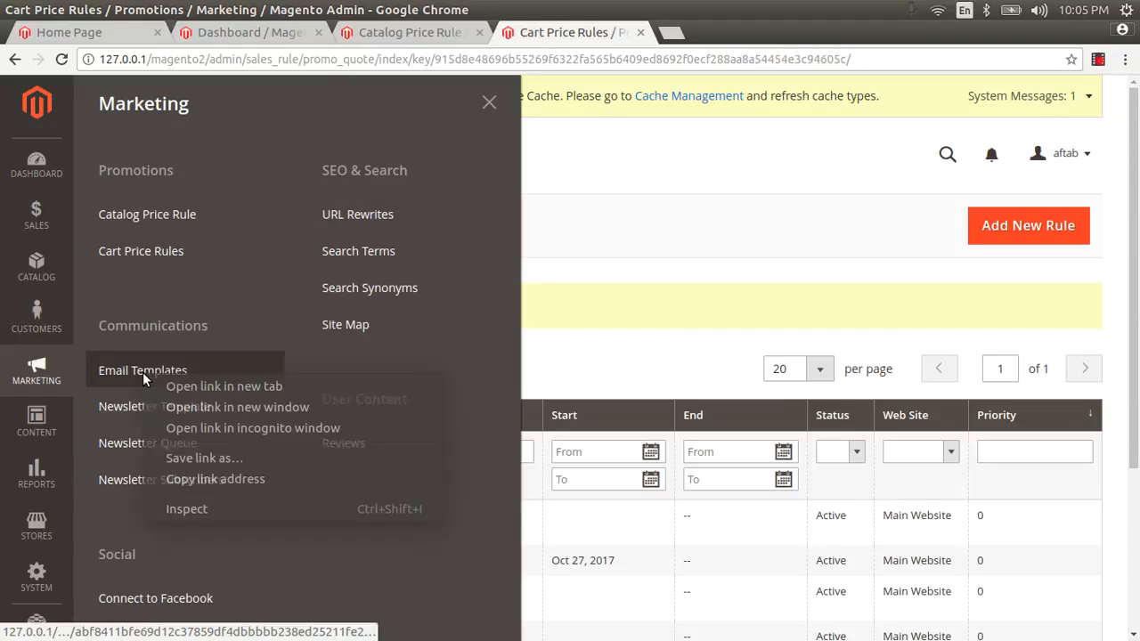
{"action": "left_click", "coordinate": [179, 385]}
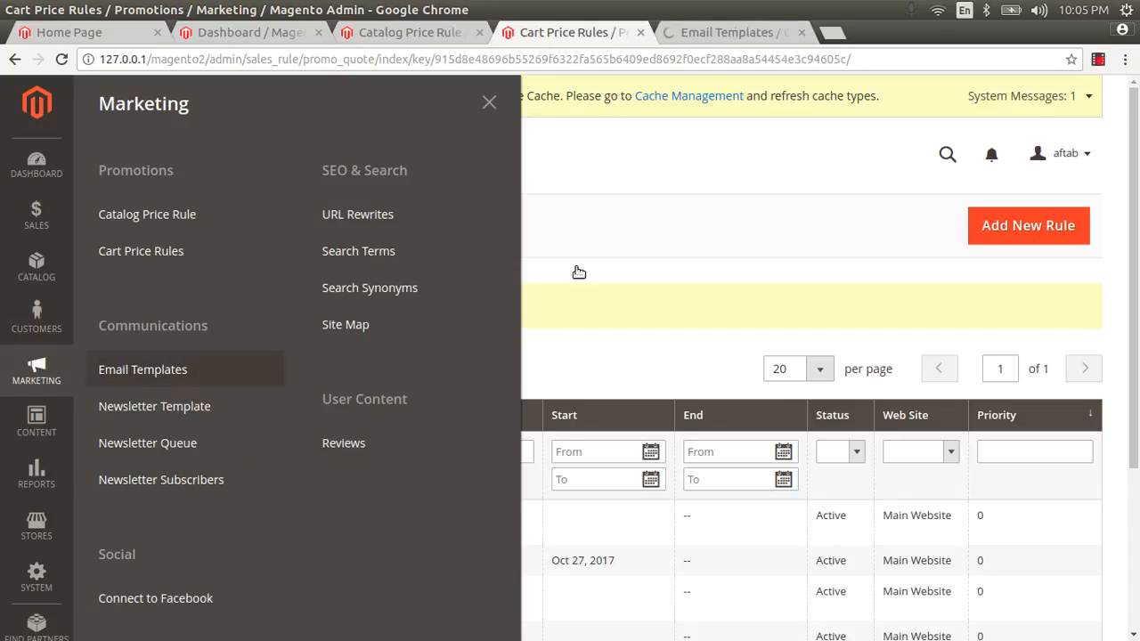
{"action": "left_click", "coordinate": [752, 37]}
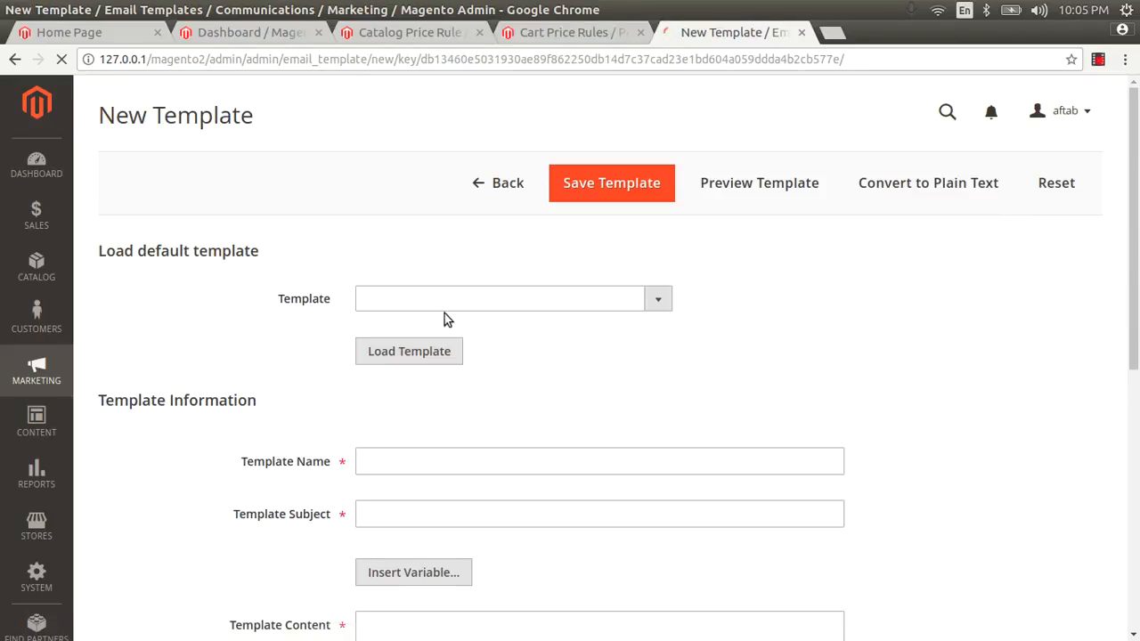
Load the Contact Form default template's subject and content into the new template
{"action": "left_click", "coordinate": [443, 298]}
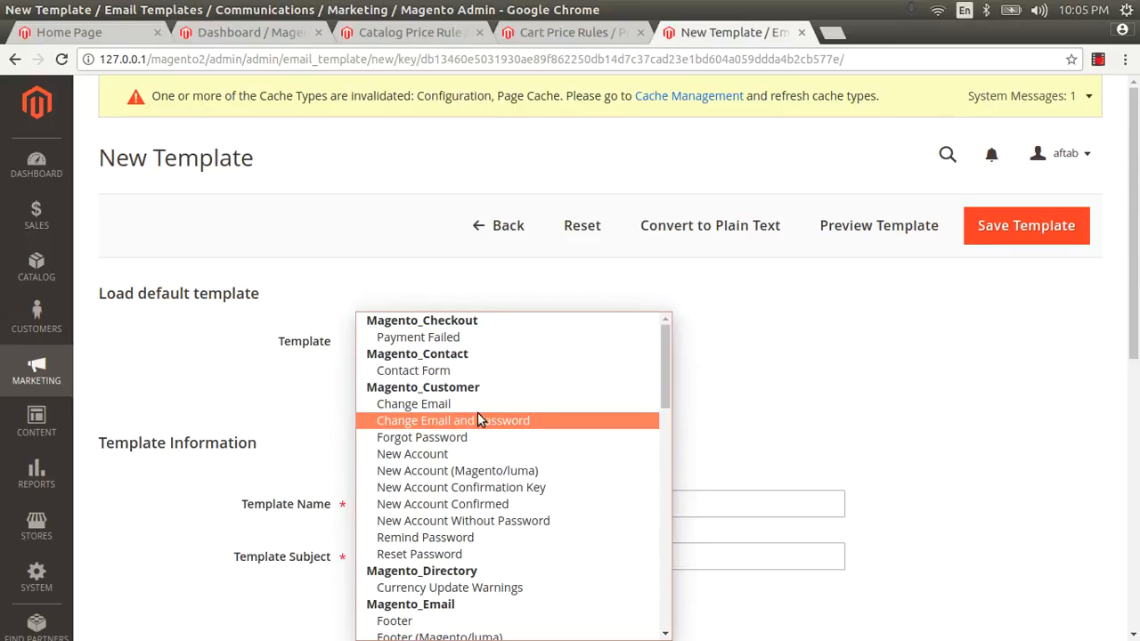
{"action": "scroll", "coordinate": [477, 411], "scroll_direction": "down", "scroll_amount": 4}
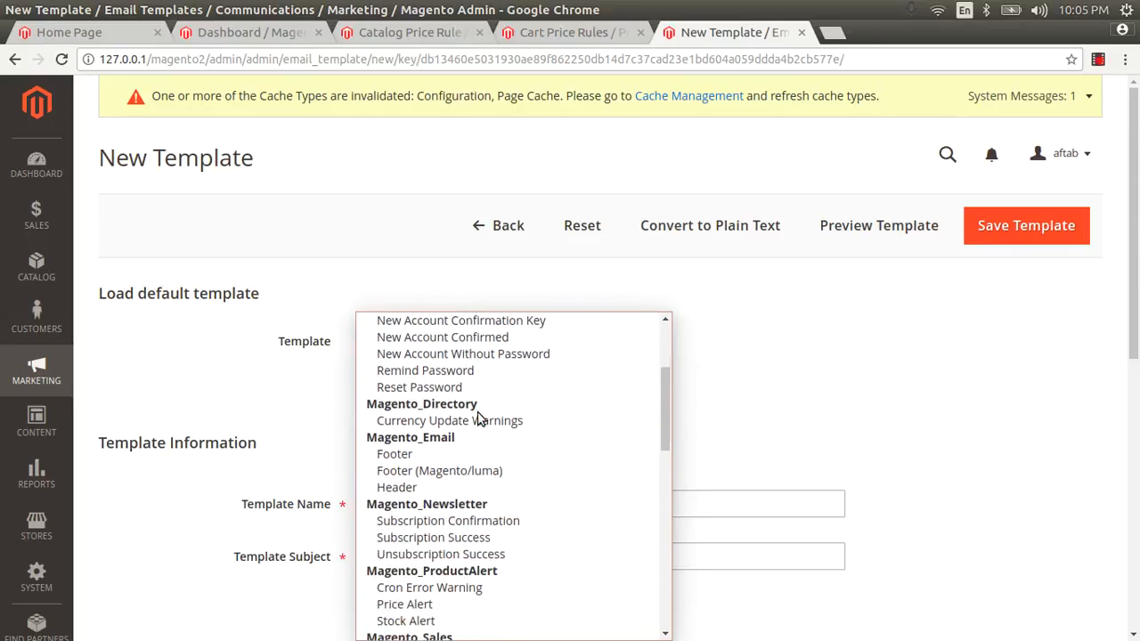
{"action": "scroll", "coordinate": [477, 412], "scroll_direction": "up", "scroll_amount": 4}
{"action": "left_click", "coordinate": [419, 370]}
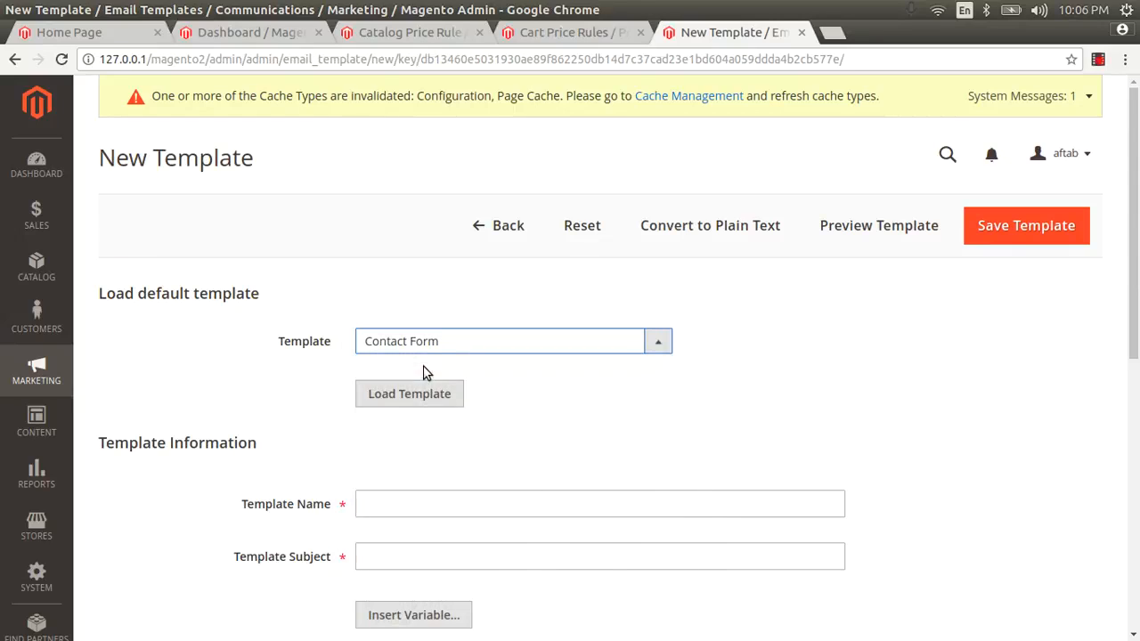
{"action": "left_click", "coordinate": [417, 353]}
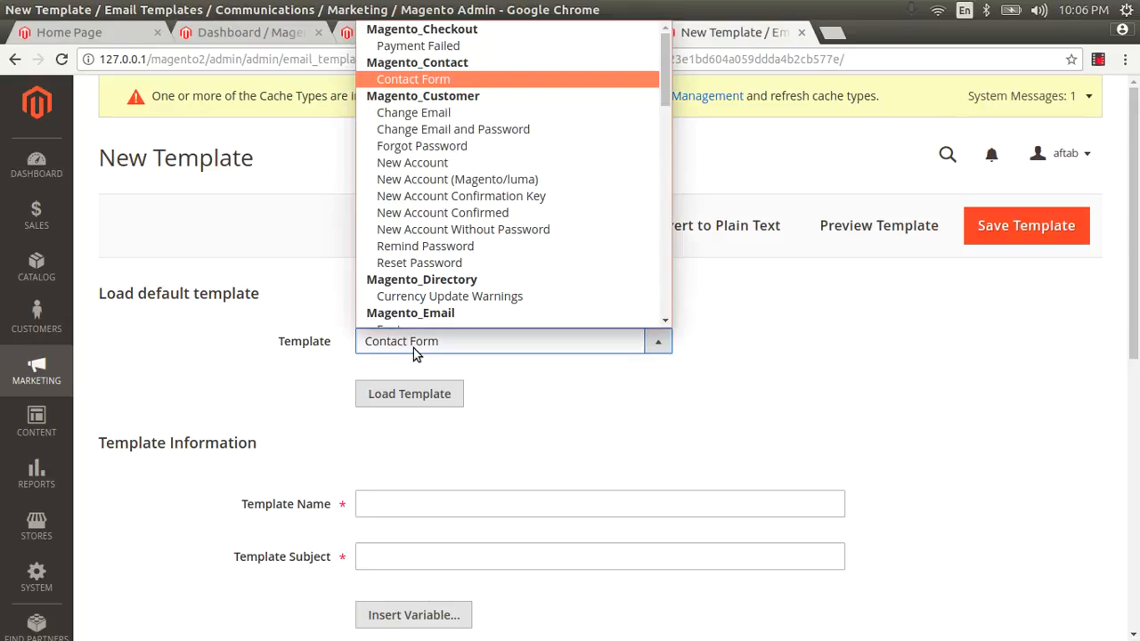
{"action": "left_click", "coordinate": [406, 79]}
{"action": "left_click", "coordinate": [445, 391]}
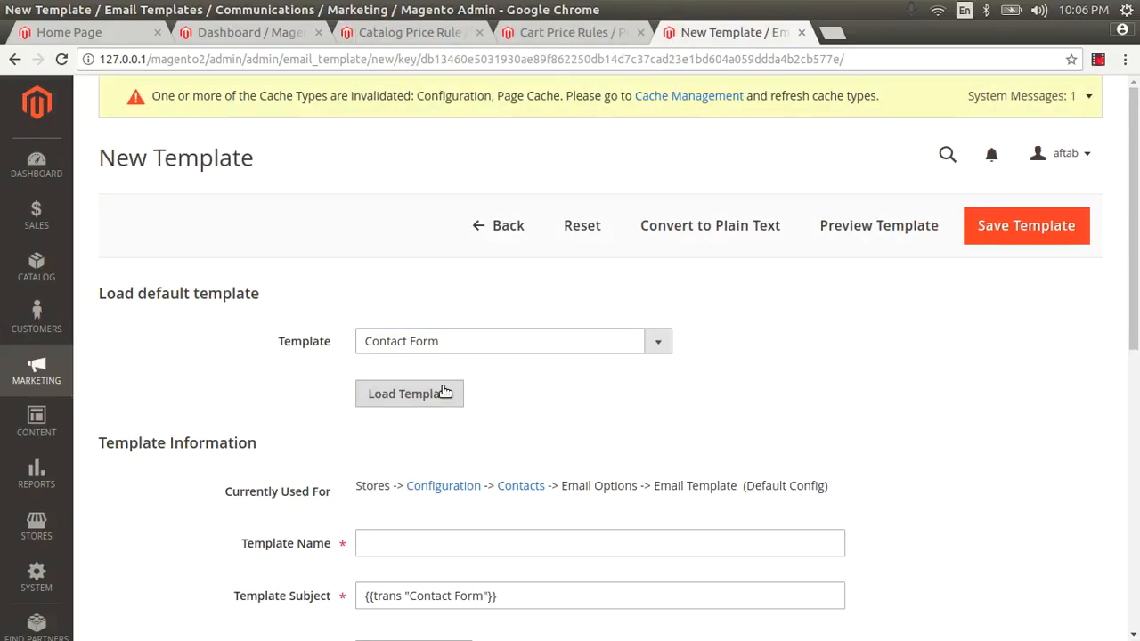
{"action": "scroll", "coordinate": [445, 396], "scroll_direction": "down", "scroll_amount": 5}
Name the template contat_us, save it, and check its preview before closing it
{"action": "left_click", "coordinate": [404, 324]}
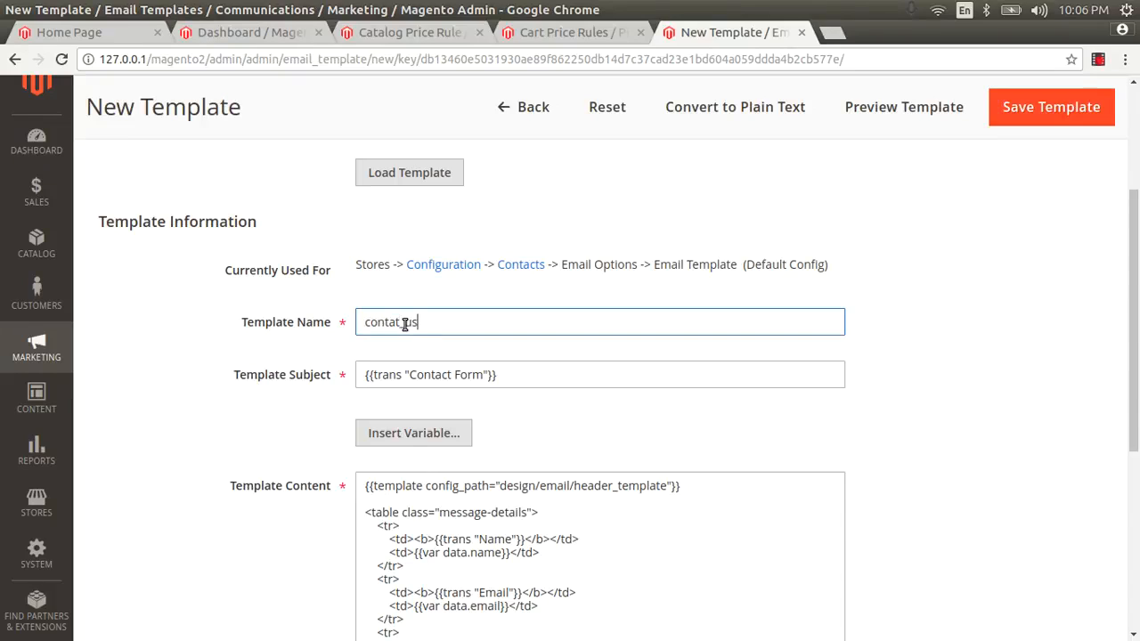
{"action": "scroll", "coordinate": [835, 405], "scroll_direction": "down", "scroll_amount": 5}
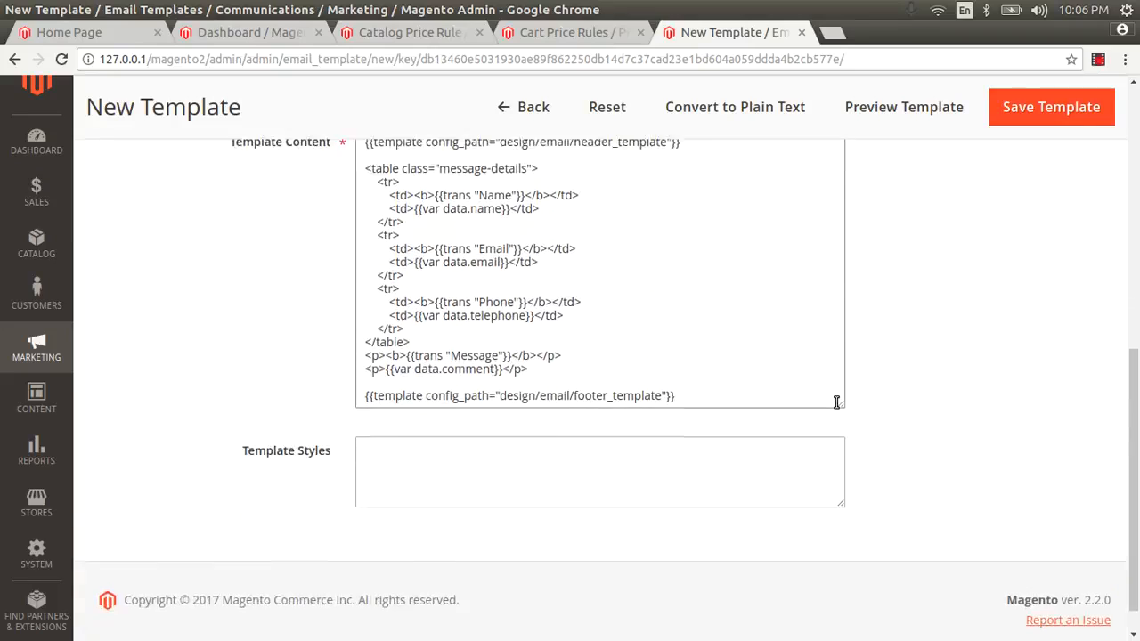
{"action": "scroll", "coordinate": [715, 433], "scroll_direction": "up", "scroll_amount": 1}
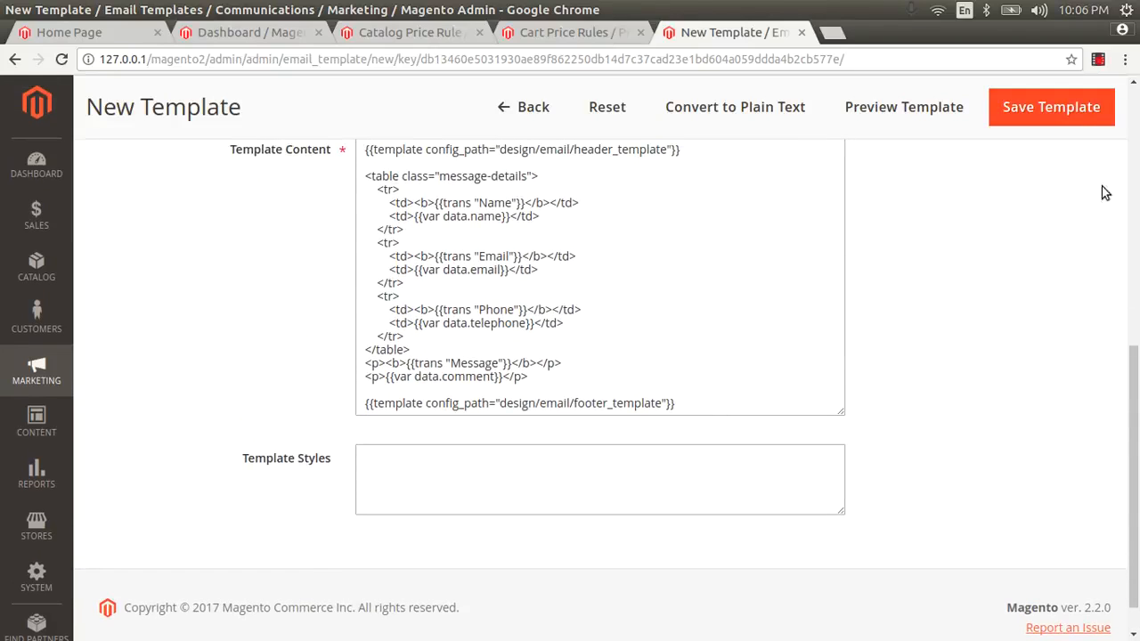
{"action": "left_click", "coordinate": [438, 479]}
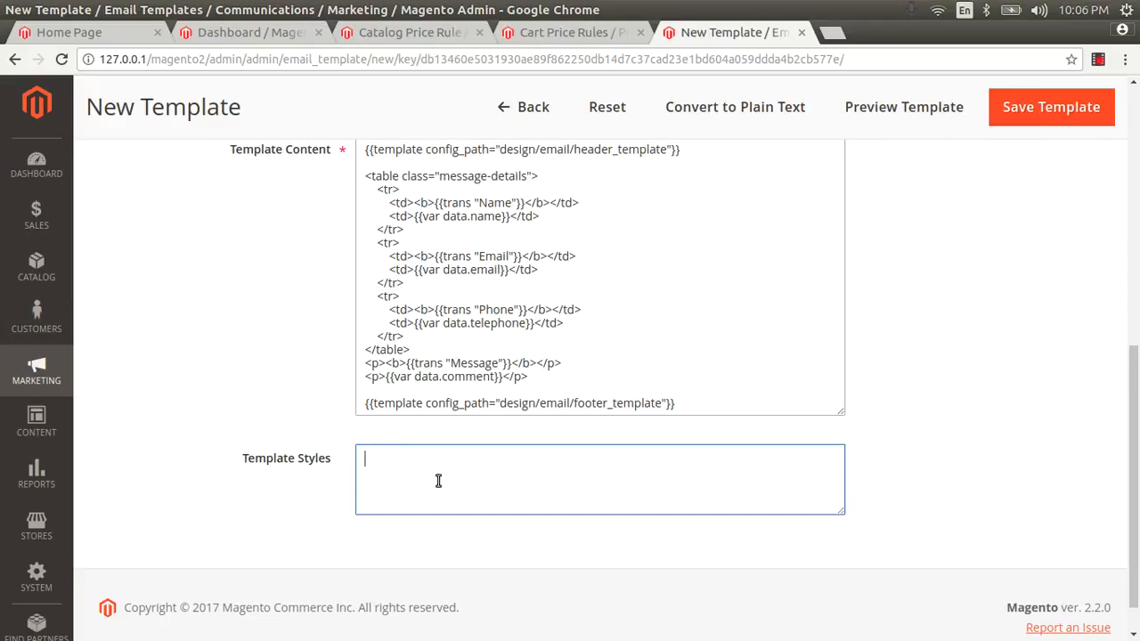
{"action": "scroll", "coordinate": [1137, 319], "scroll_direction": "up", "scroll_amount": 3}
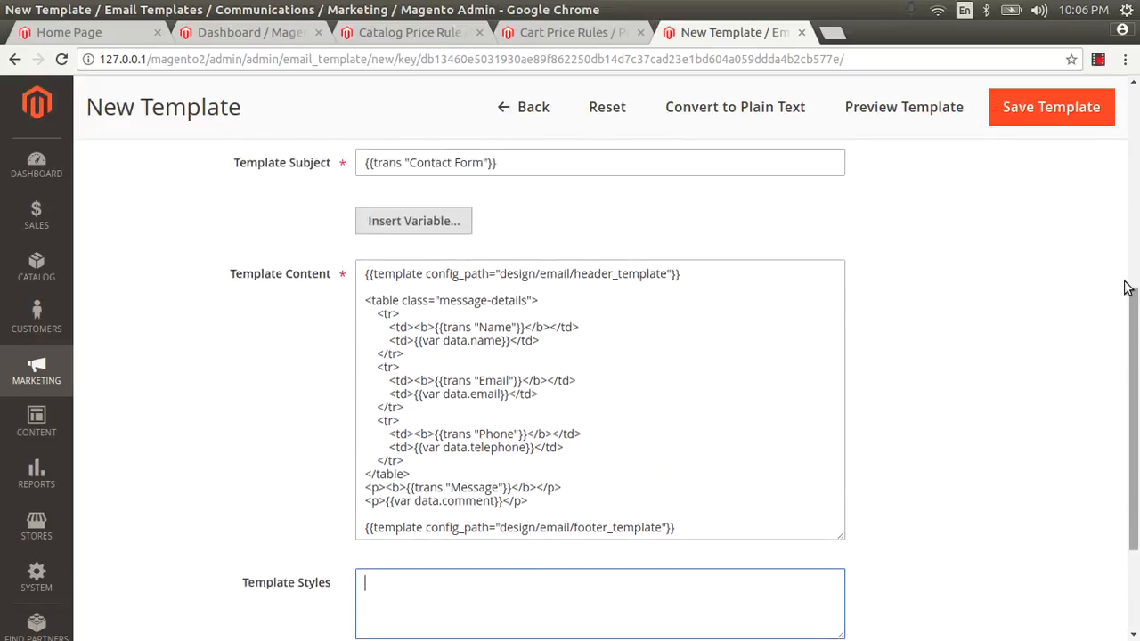
{"action": "left_click", "coordinate": [1043, 107]}
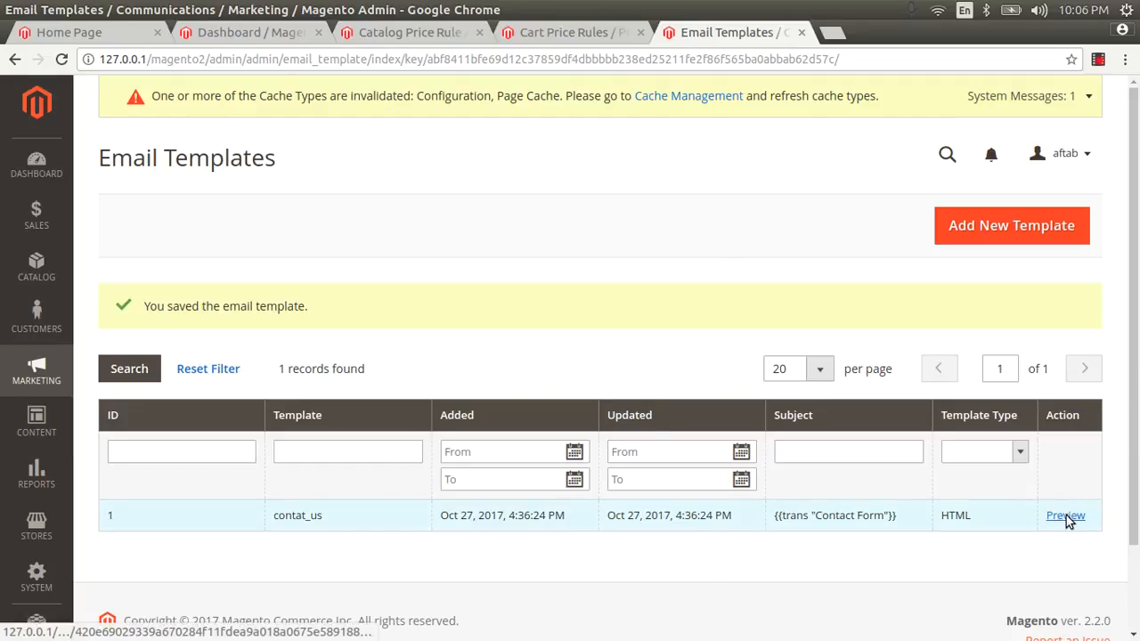
{"action": "left_click", "coordinate": [1066, 516]}
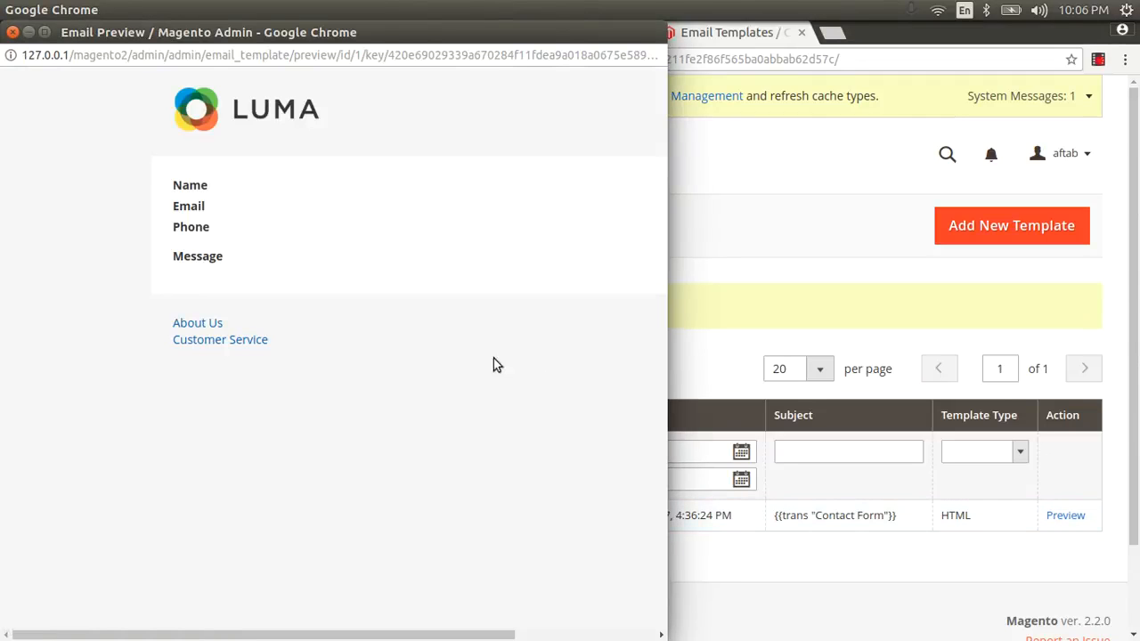
{"action": "left_click", "coordinate": [12, 32]}
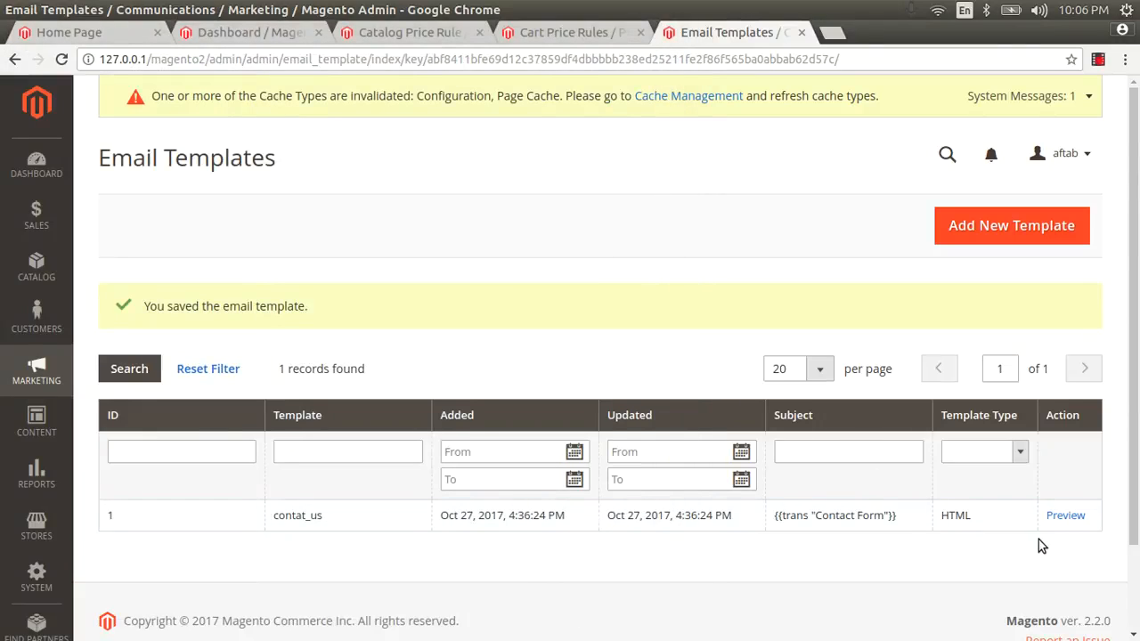
Start another email template and load the New Order default template into it
{"action": "left_click", "coordinate": [641, 518]}
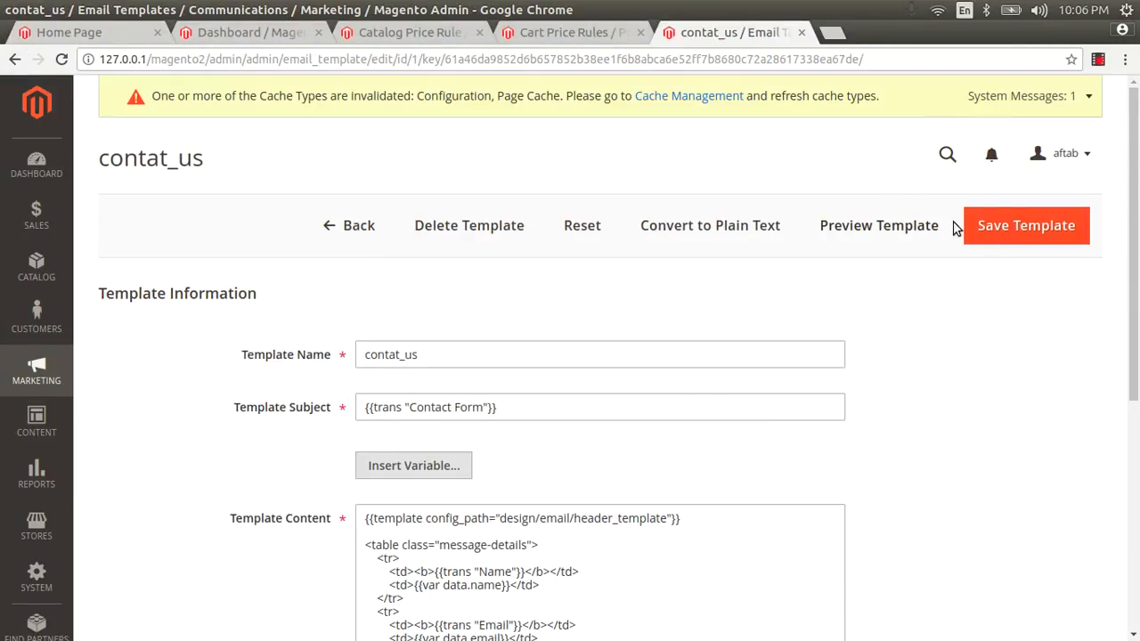
{"action": "left_click", "coordinate": [334, 226]}
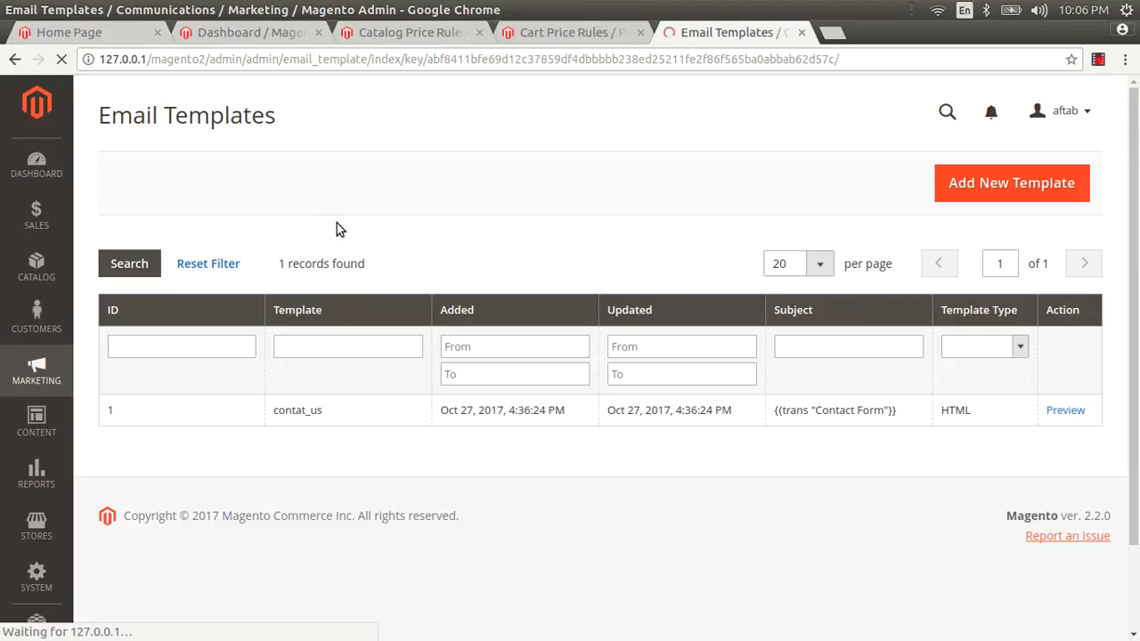
{"action": "left_click", "coordinate": [985, 193]}
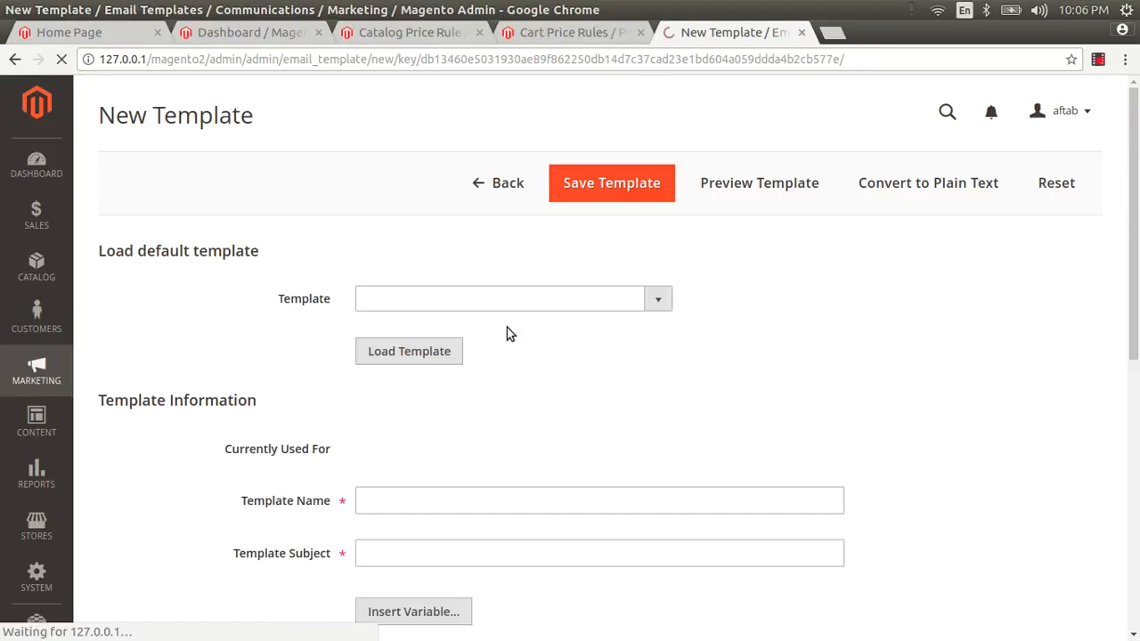
{"action": "left_click", "coordinate": [497, 310]}
{"action": "scroll", "coordinate": [478, 448], "scroll_direction": "down", "scroll_amount": 5}
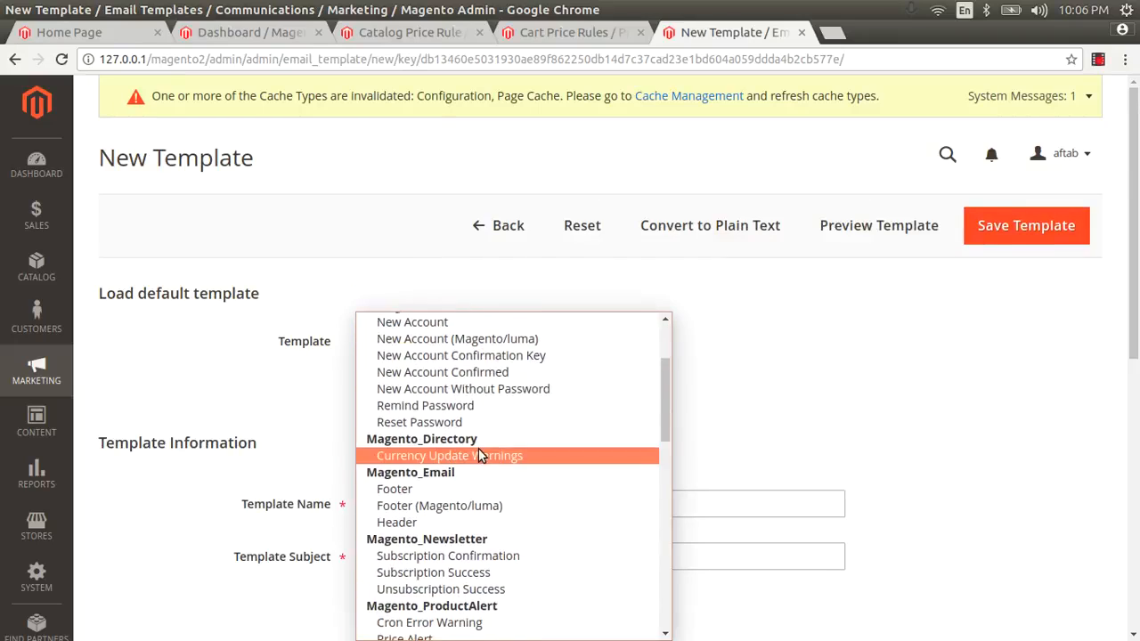
{"action": "scroll", "coordinate": [479, 449], "scroll_direction": "down", "scroll_amount": 6}
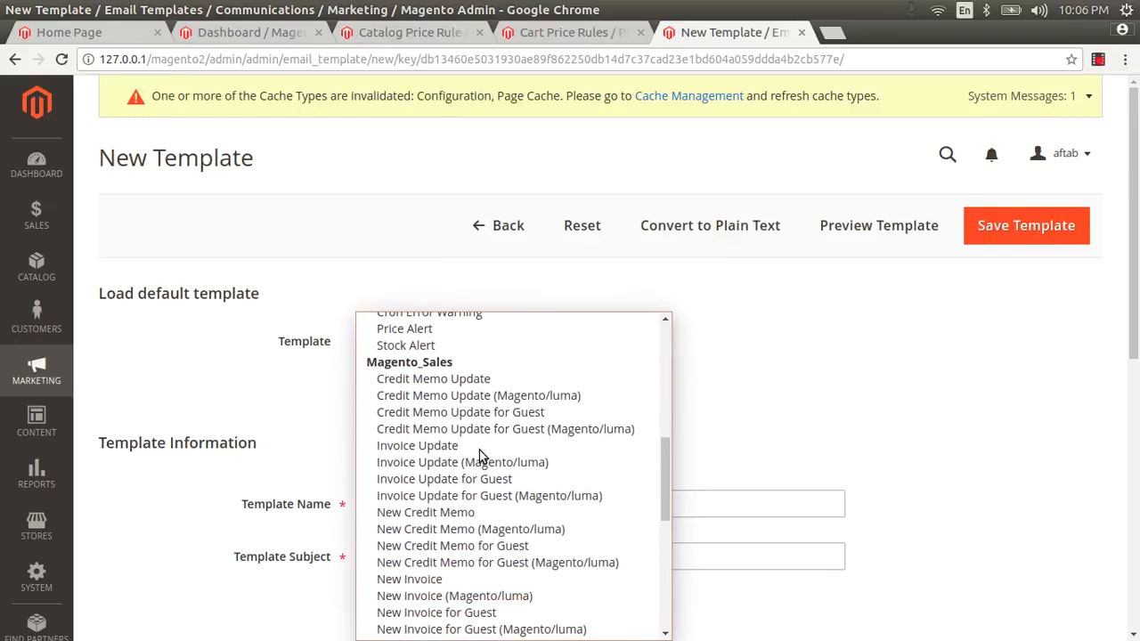
{"action": "scroll", "coordinate": [479, 456], "scroll_direction": "down", "scroll_amount": 1}
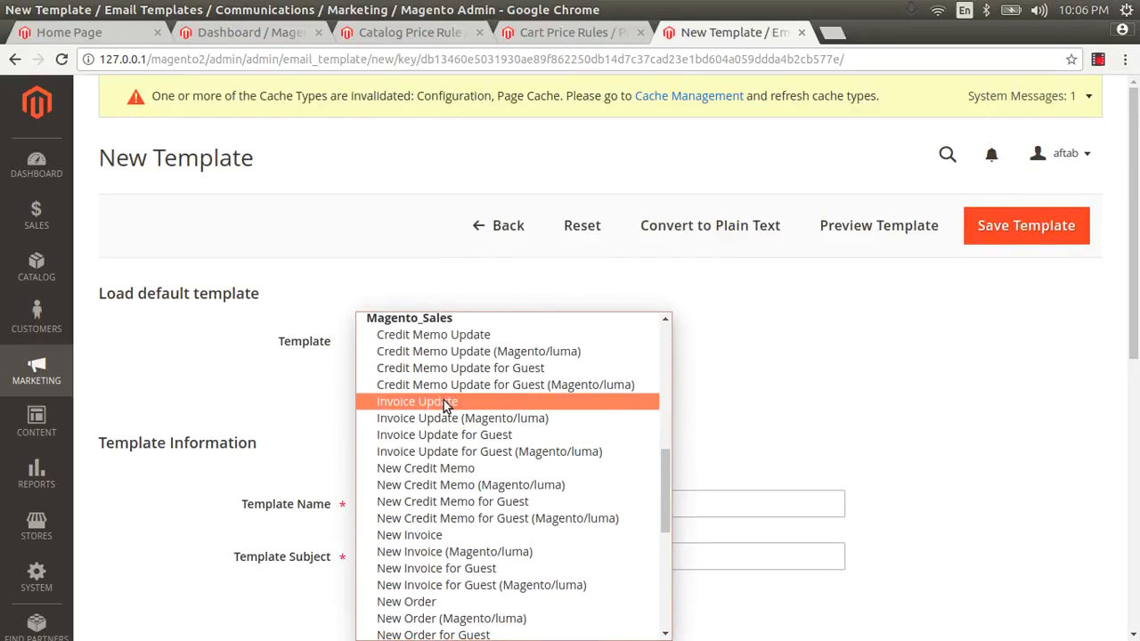
{"action": "scroll", "coordinate": [456, 402], "scroll_direction": "down", "scroll_amount": 3}
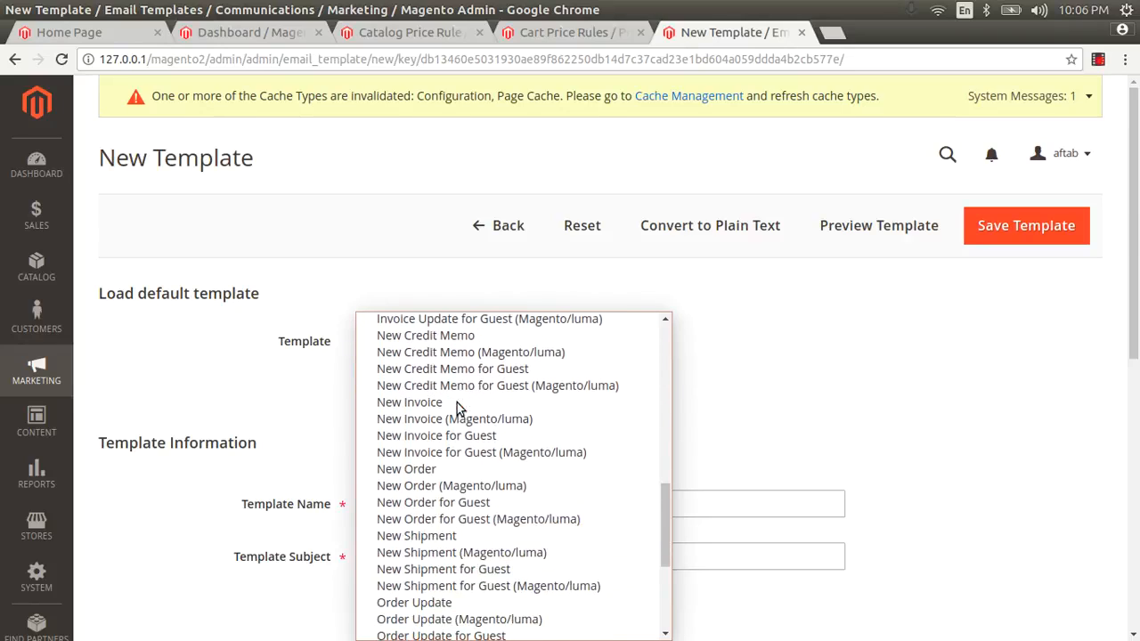
{"action": "left_click", "coordinate": [435, 468]}
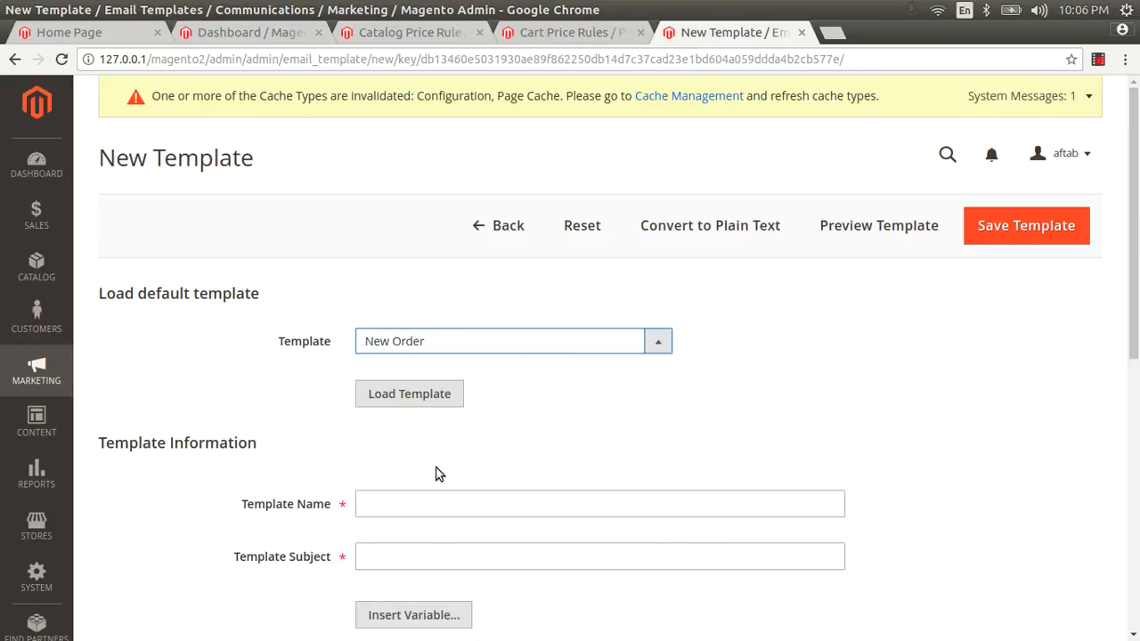
{"action": "left_click", "coordinate": [406, 392]}
Name the template new_order and save it
{"action": "left_click", "coordinate": [423, 542]}
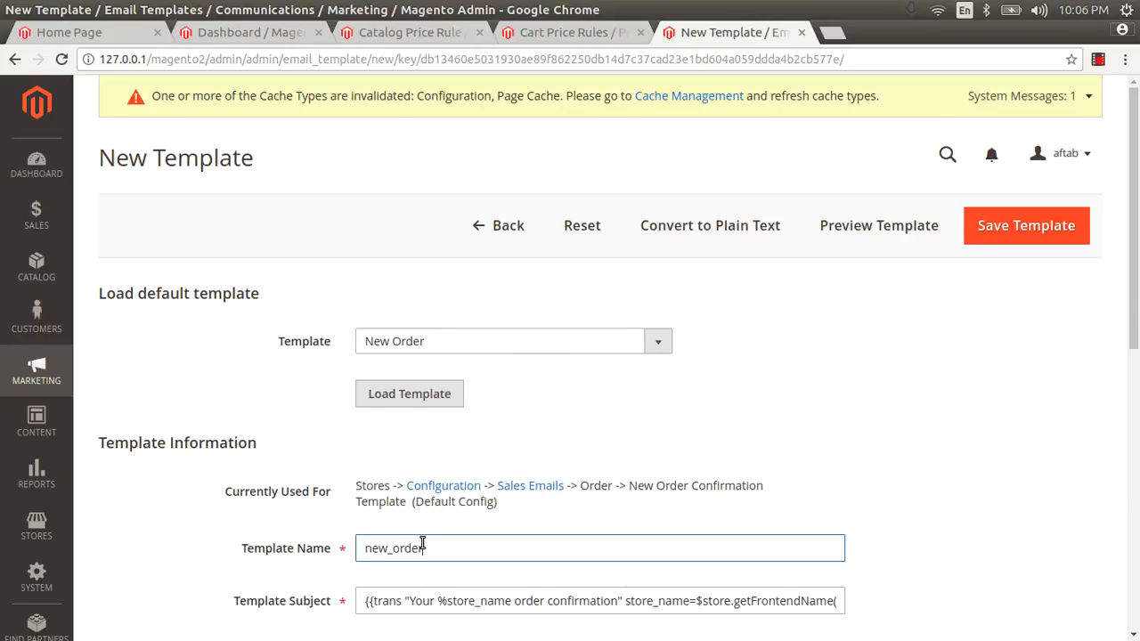
{"action": "scroll", "coordinate": [520, 392], "scroll_direction": "down", "scroll_amount": 5}
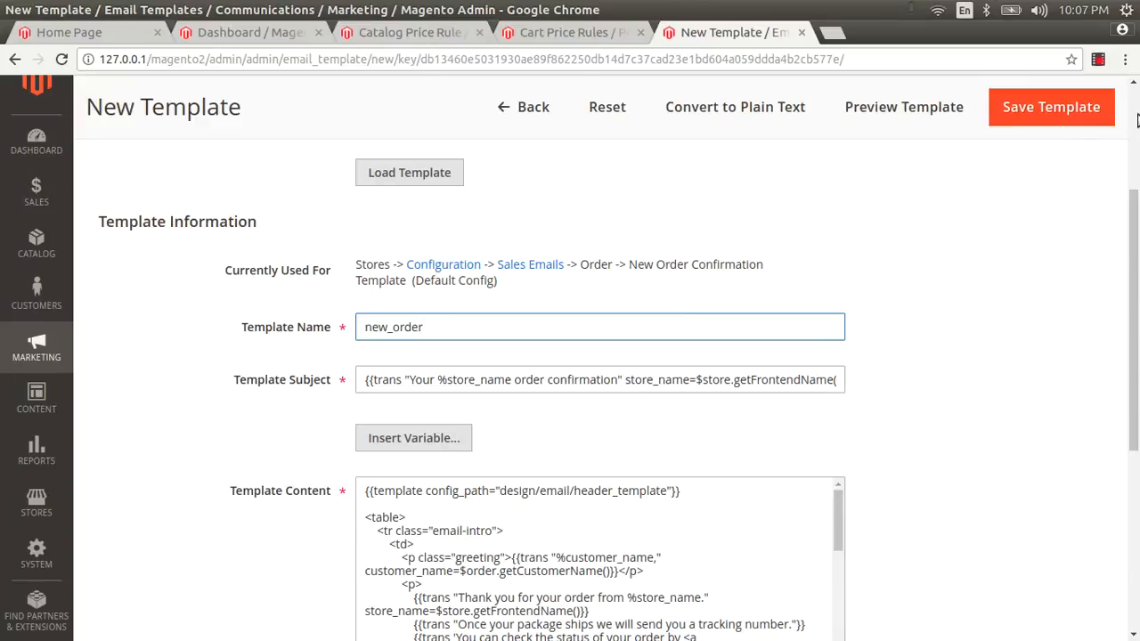
{"action": "left_click", "coordinate": [1068, 110]}
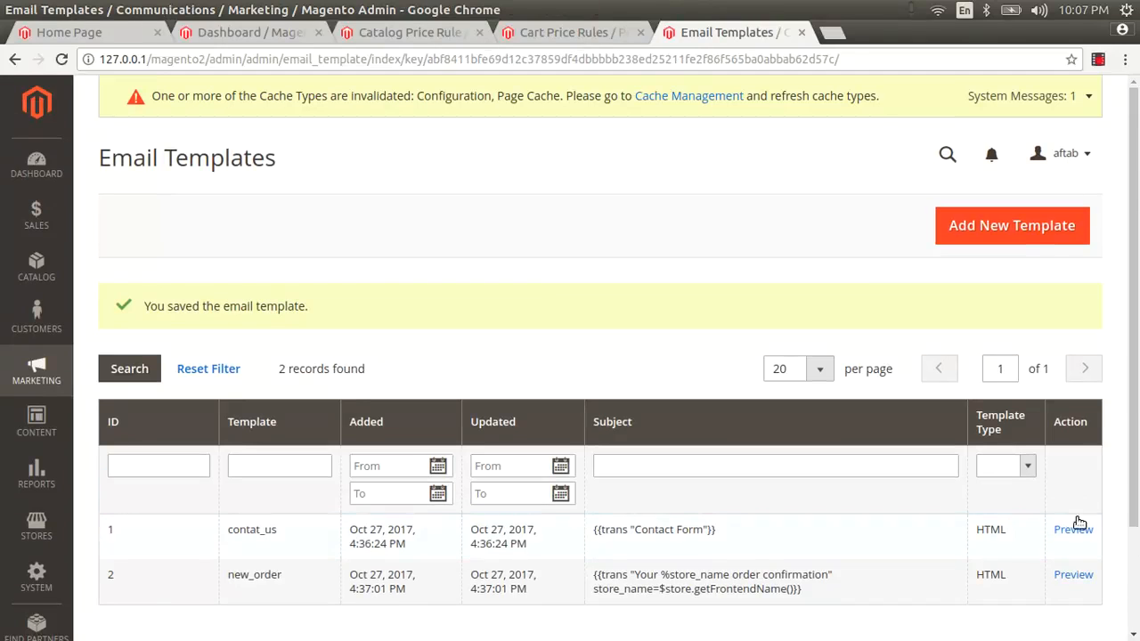
{"action": "left_click", "coordinate": [1075, 577]}
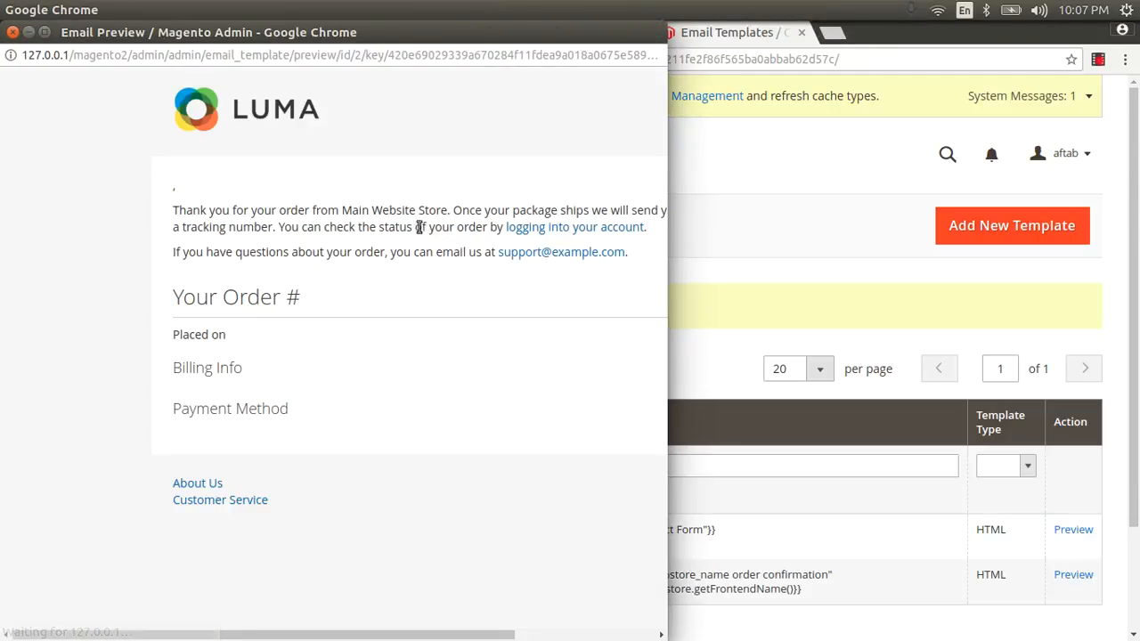
{"action": "left_click_drag", "start_coordinate": [312, 505], "coordinate": [174, 178]}
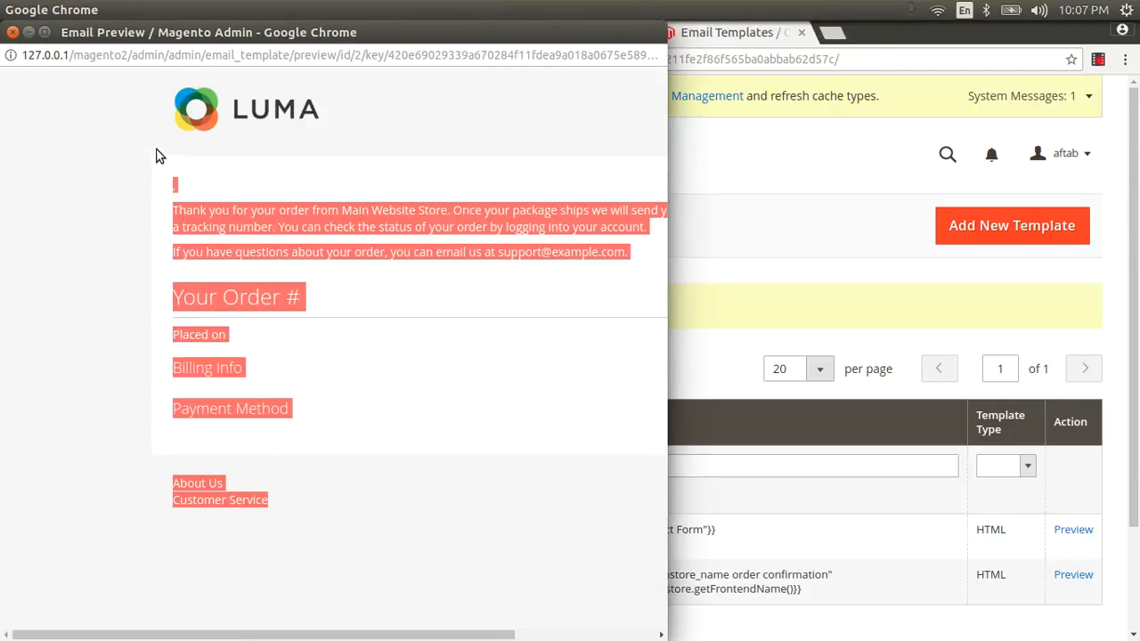
{"action": "left_click", "coordinate": [12, 32]}
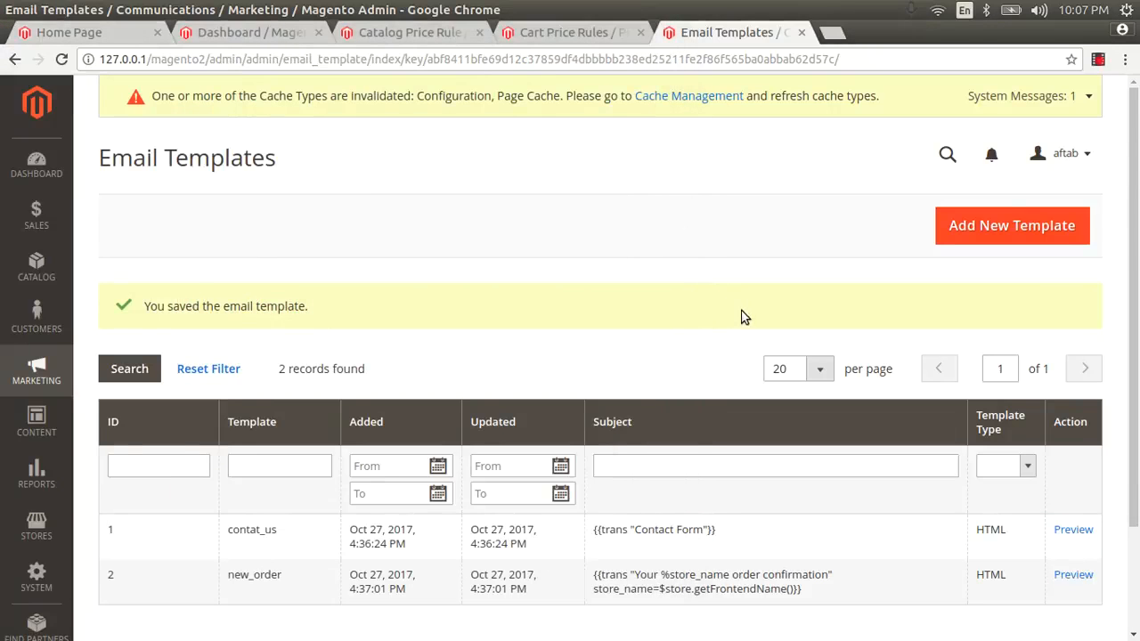
{"action": "scroll", "coordinate": [739, 356], "scroll_direction": "down", "scroll_amount": 1}
{"action": "scroll", "coordinate": [725, 388], "scroll_direction": "down", "scroll_amount": 2}
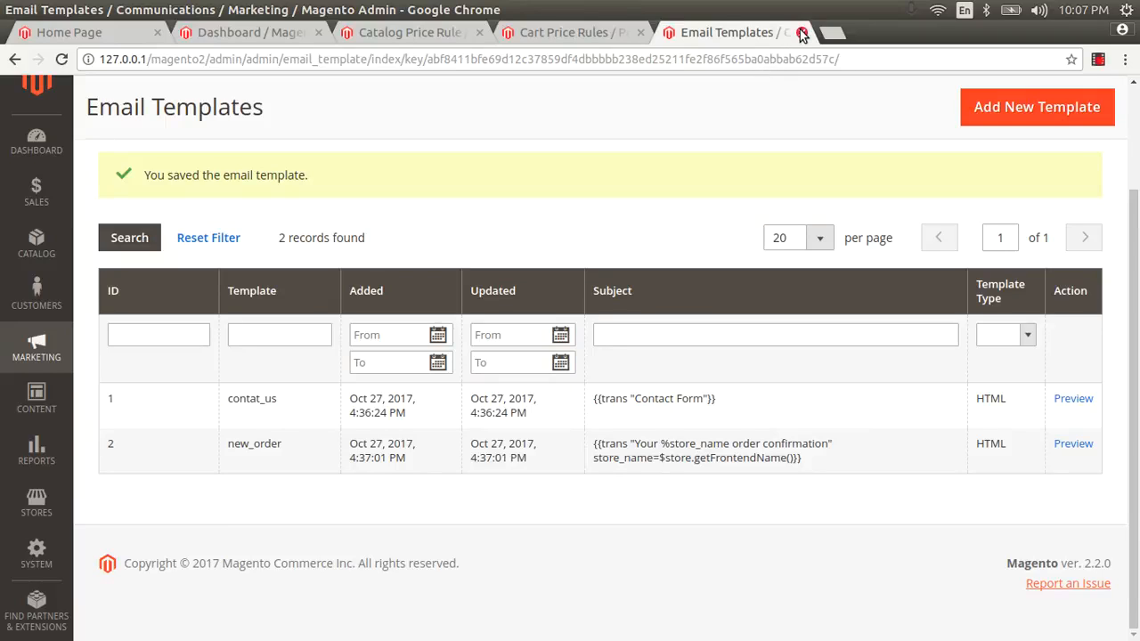
Open the new_order template and browse its insertable store and order variables
{"action": "left_click", "coordinate": [662, 456]}
{"action": "scroll", "coordinate": [490, 346], "scroll_direction": "down", "scroll_amount": 2}
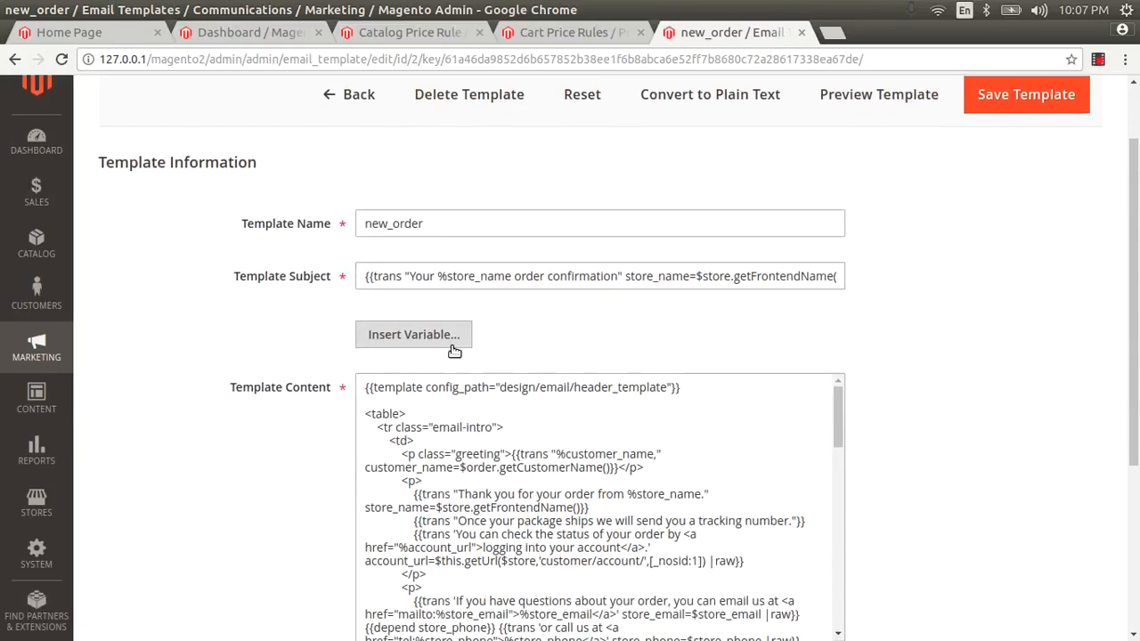
{"action": "left_click", "coordinate": [440, 337]}
{"action": "scroll", "coordinate": [232, 267], "scroll_direction": "down", "scroll_amount": 2}
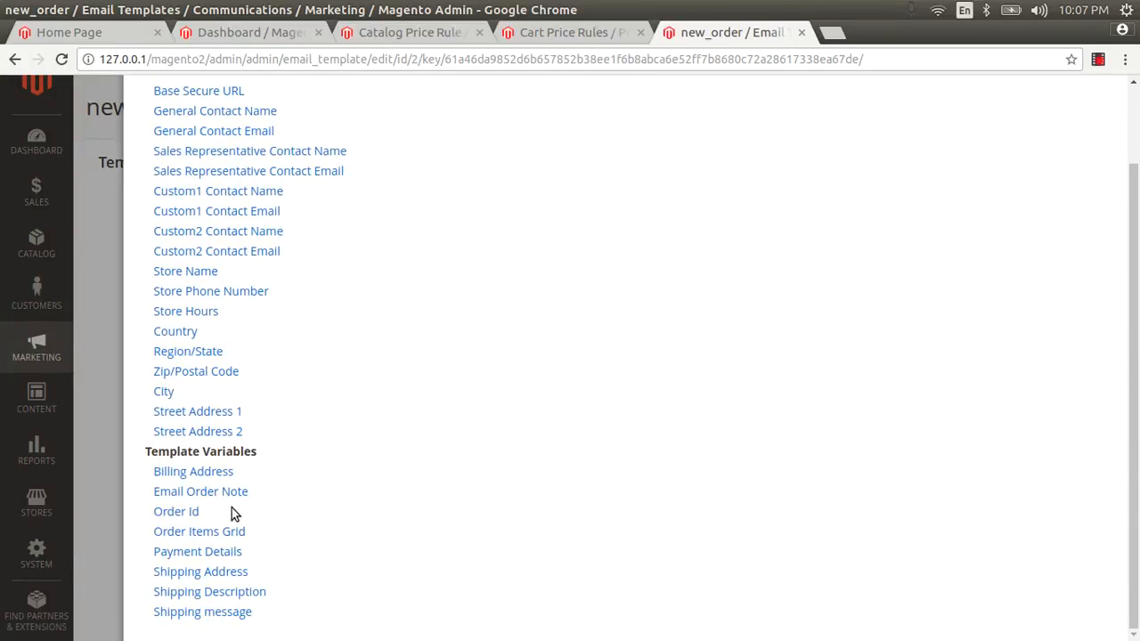
{"action": "scroll", "coordinate": [198, 333], "scroll_direction": "up", "scroll_amount": 2}
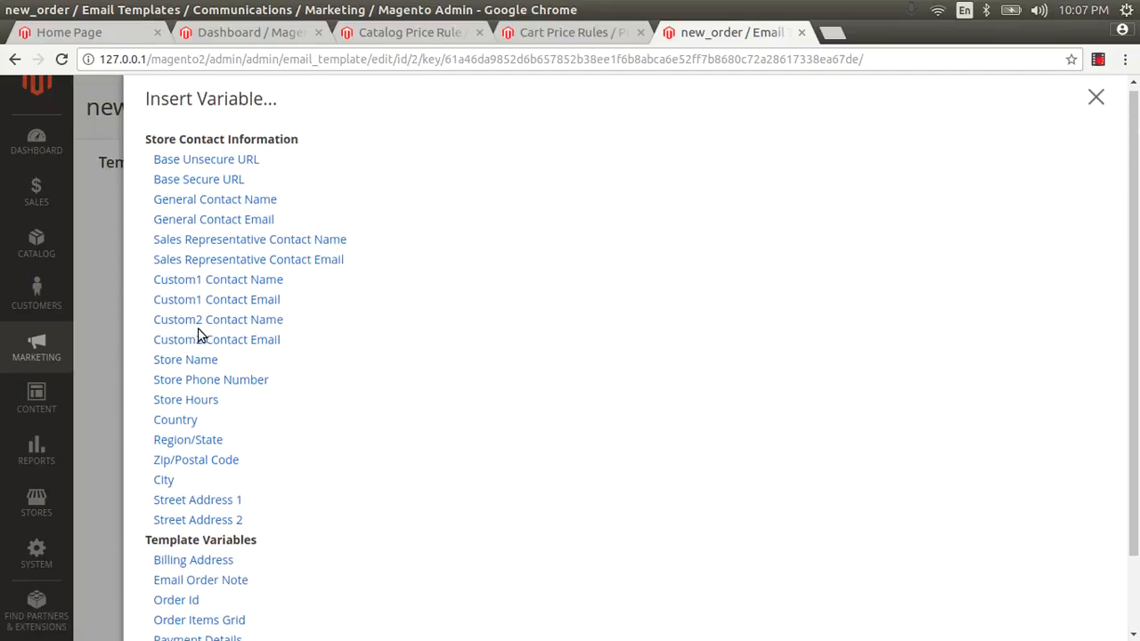
{"action": "left_click", "coordinate": [1096, 102]}
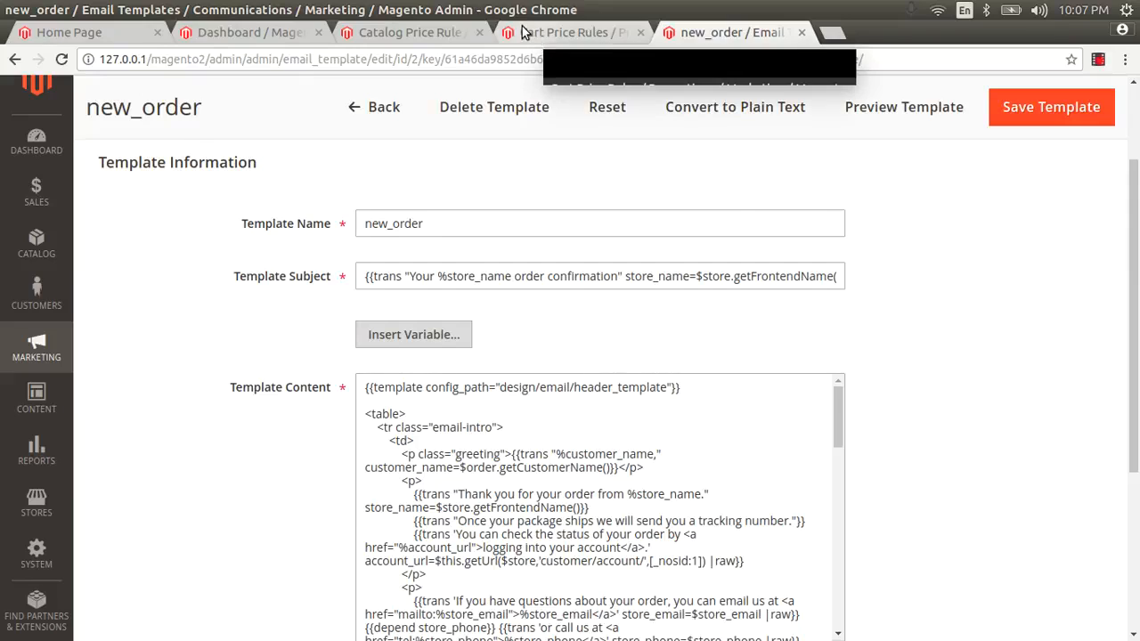
{"action": "left_click", "coordinate": [36, 348]}
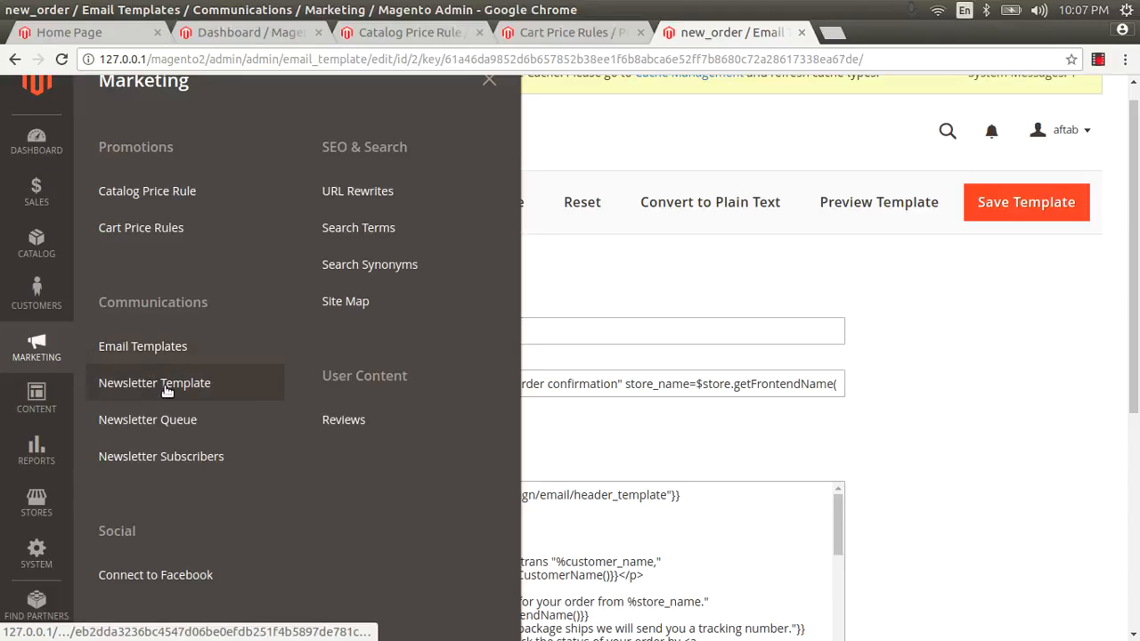
Add a new newsletter template and toggle its content to raw HTML and back
{"action": "left_click", "coordinate": [164, 388]}
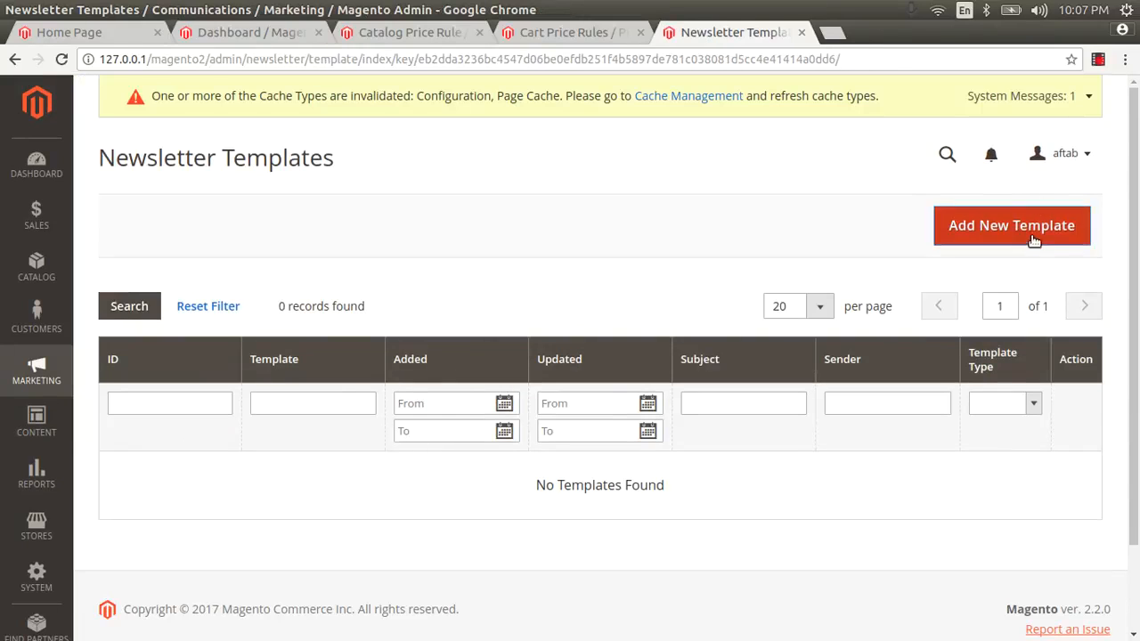
{"action": "left_click", "coordinate": [1030, 230]}
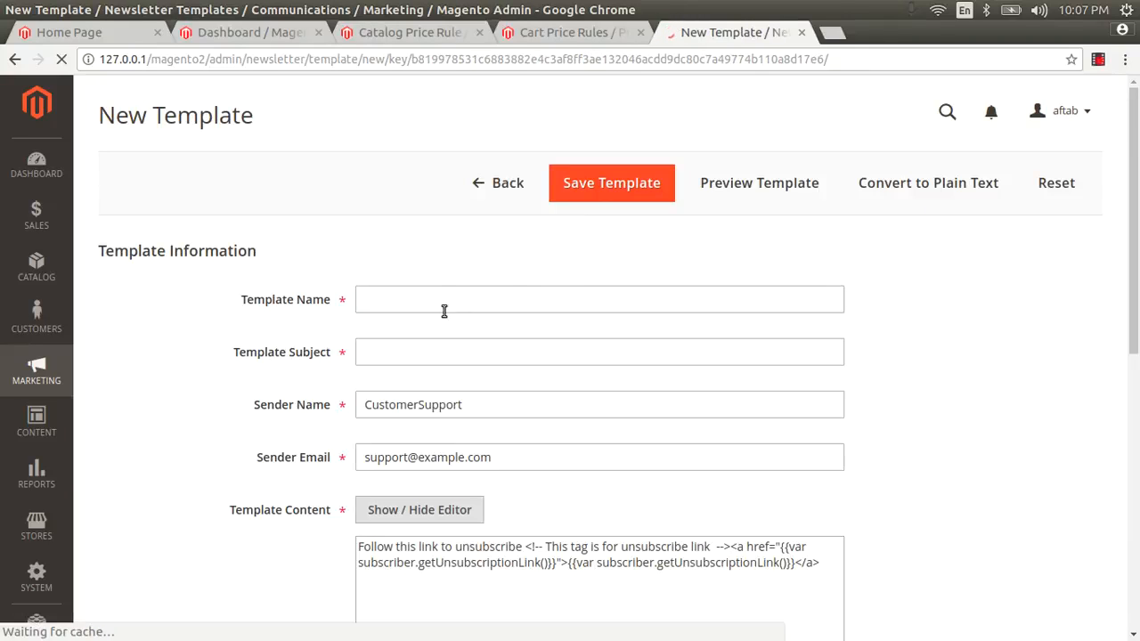
{"action": "scroll", "coordinate": [441, 304], "scroll_direction": "down", "scroll_amount": 2}
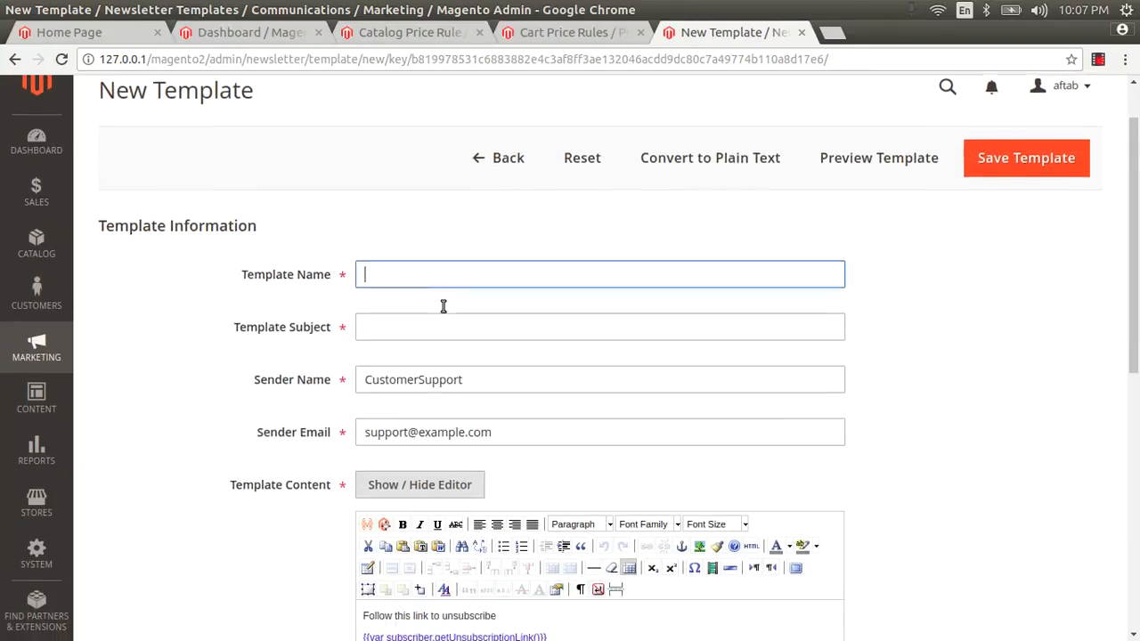
{"action": "scroll", "coordinate": [441, 306], "scroll_direction": "down", "scroll_amount": 2}
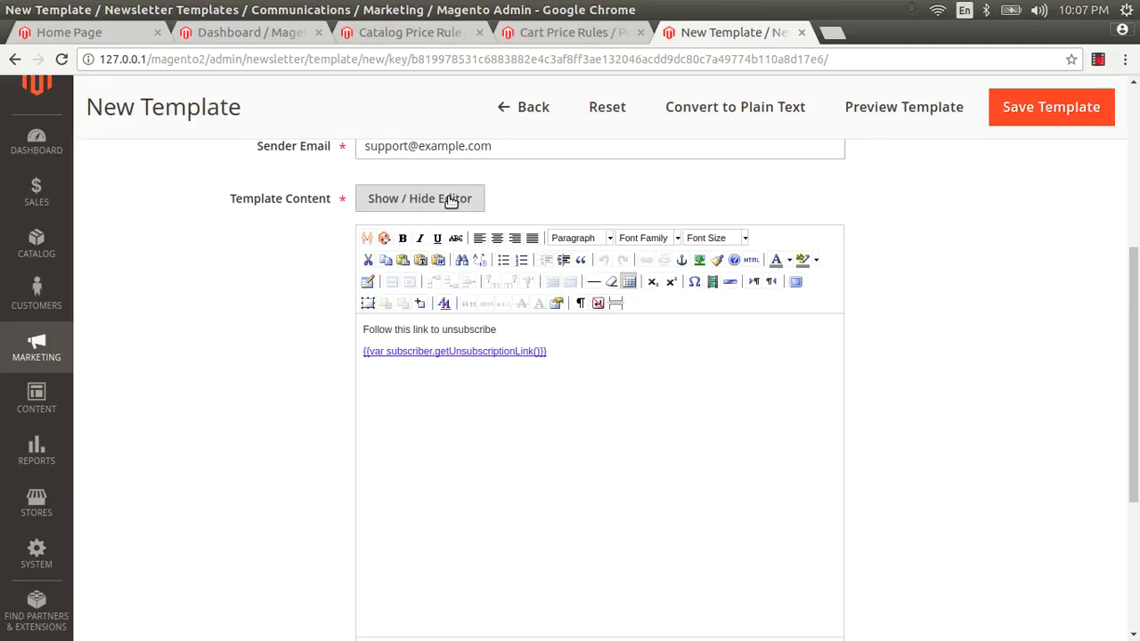
{"action": "left_click", "coordinate": [450, 200]}
{"action": "left_click_drag", "start_coordinate": [604, 311], "coordinate": [283, 229]}
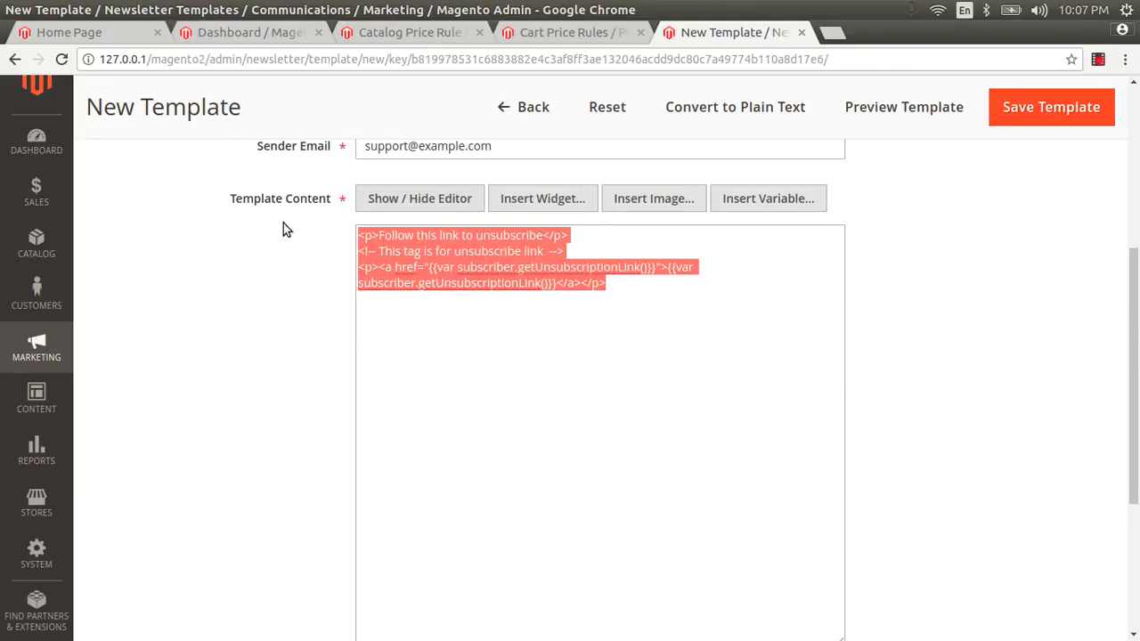
{"action": "left_click", "coordinate": [366, 200]}
{"action": "scroll", "coordinate": [551, 306], "scroll_direction": "up", "scroll_amount": 3}
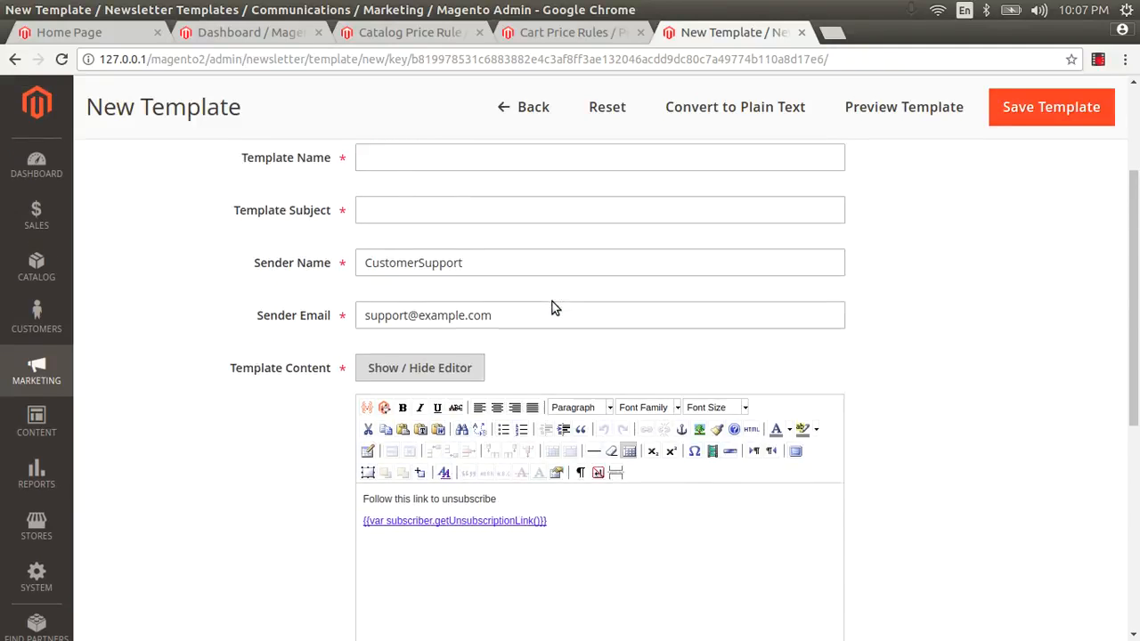
{"action": "scroll", "coordinate": [550, 306], "scroll_direction": "up", "scroll_amount": 1}
Click into the newsletter template's name and subject fields
{"action": "left_click", "coordinate": [446, 338]}
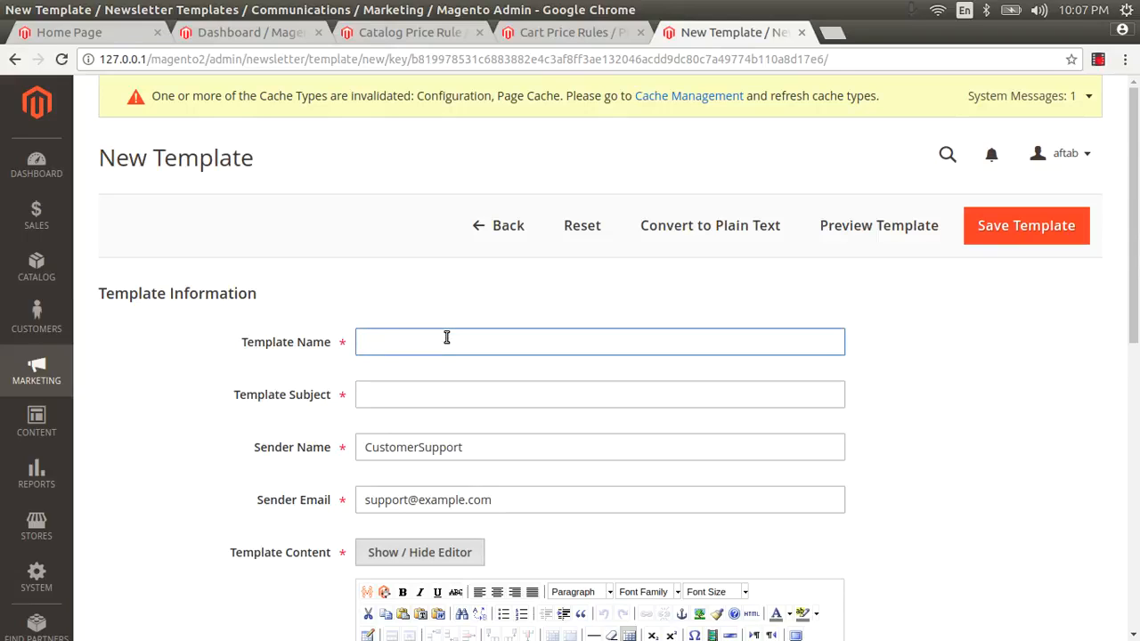
{"action": "left_click", "coordinate": [415, 393]}
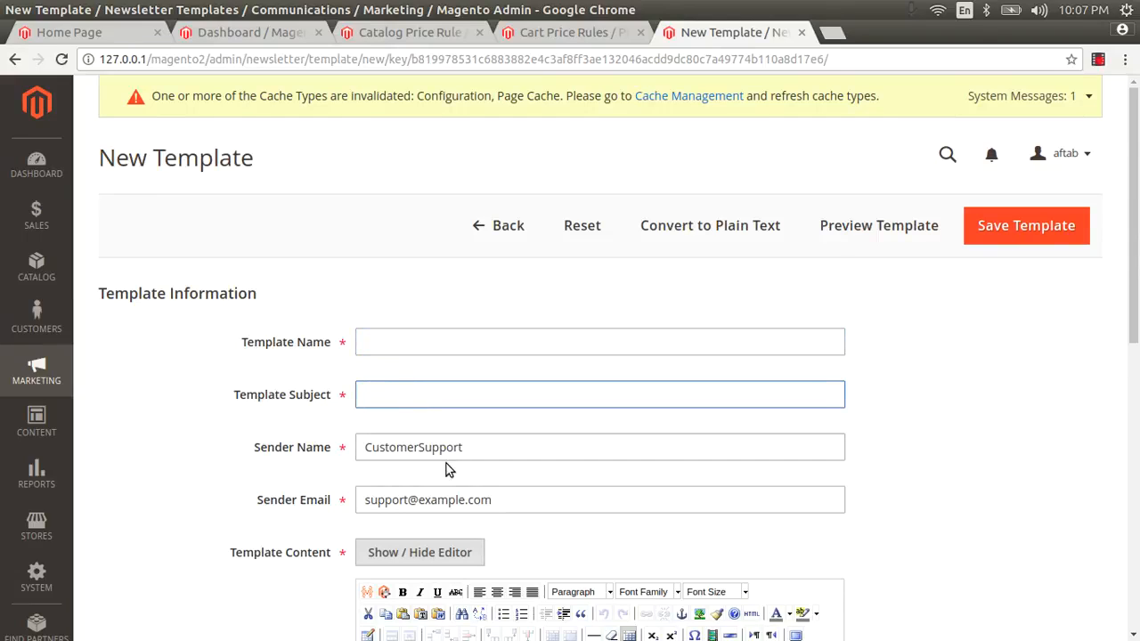
{"action": "left_click", "coordinate": [52, 382]}
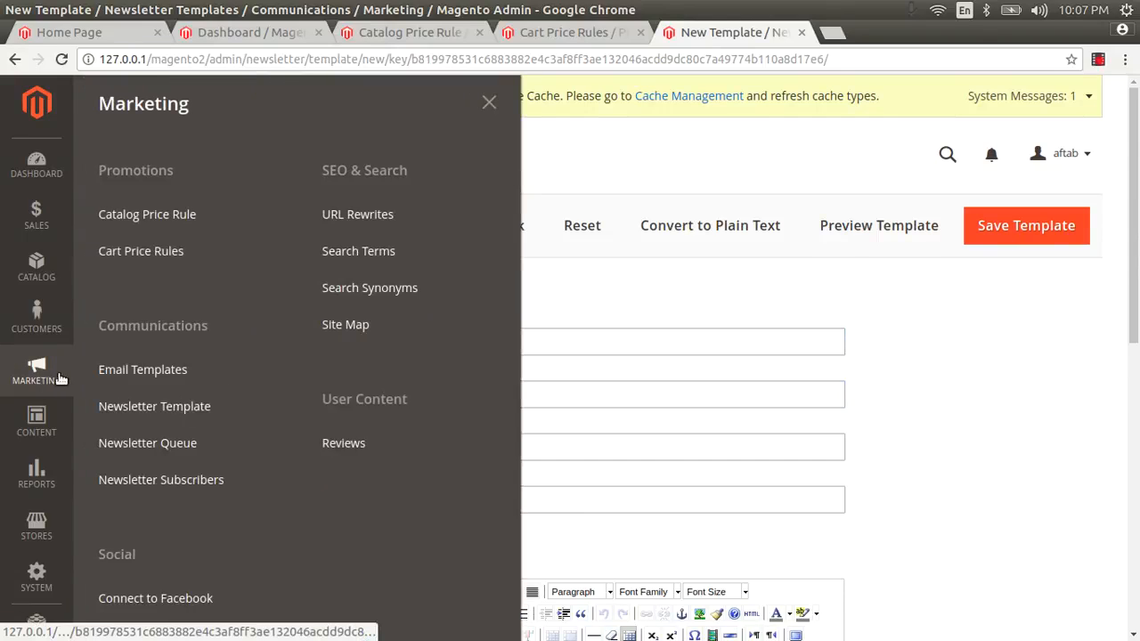
Open URL Rewrites in a new browser tab and look over its 630 records, newest test-page
{"action": "scroll", "coordinate": [165, 438], "scroll_direction": "down", "scroll_amount": 2}
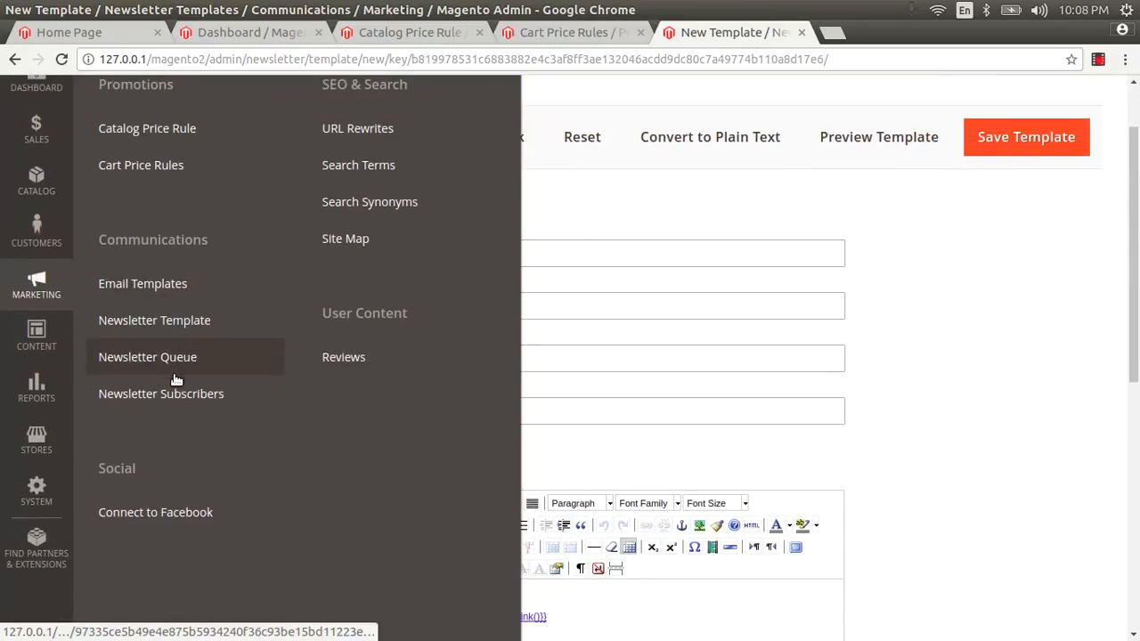
{"action": "scroll", "coordinate": [180, 412], "scroll_direction": "up", "scroll_amount": 2}
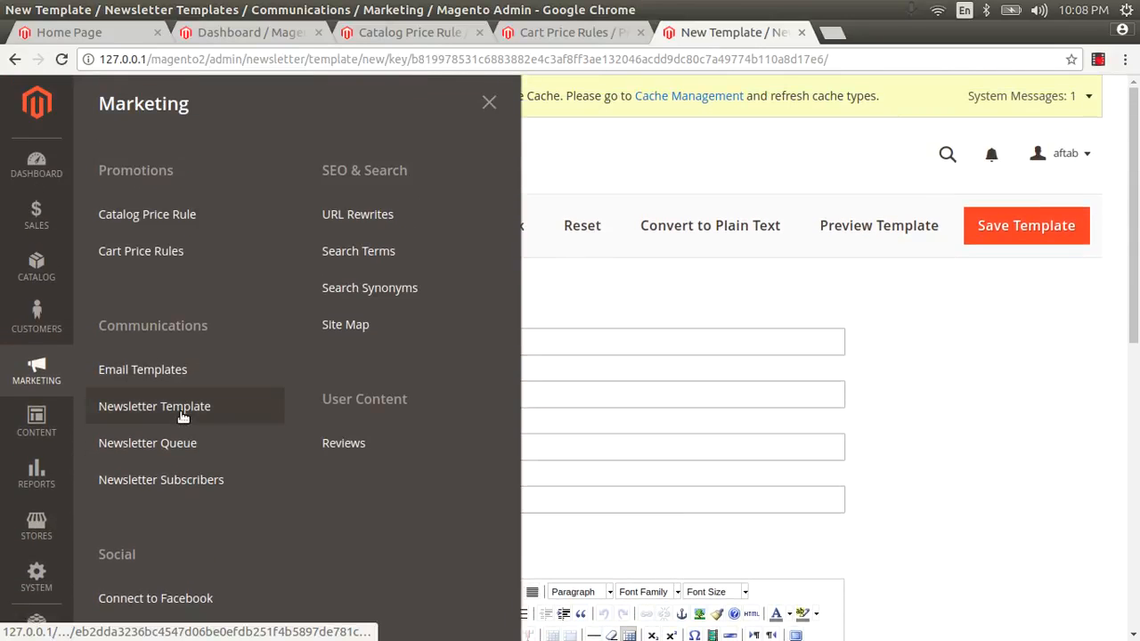
{"action": "right_click", "coordinate": [355, 214]}
{"action": "left_click", "coordinate": [392, 223]}
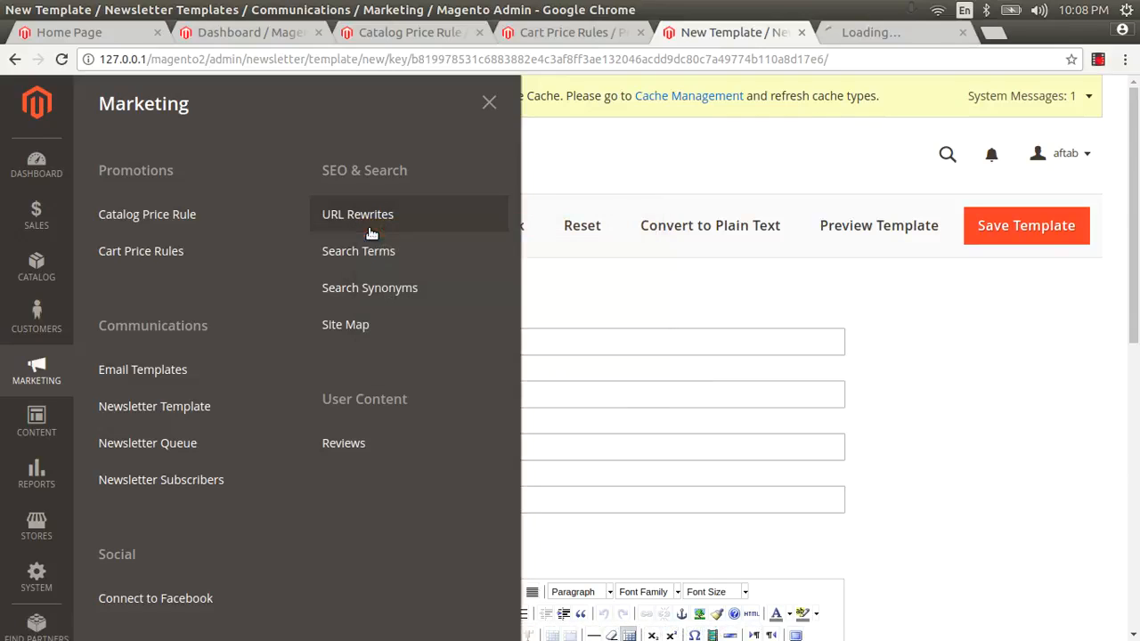
{"action": "left_click", "coordinate": [896, 34]}
{"action": "scroll", "coordinate": [398, 370], "scroll_direction": "down", "scroll_amount": 4}
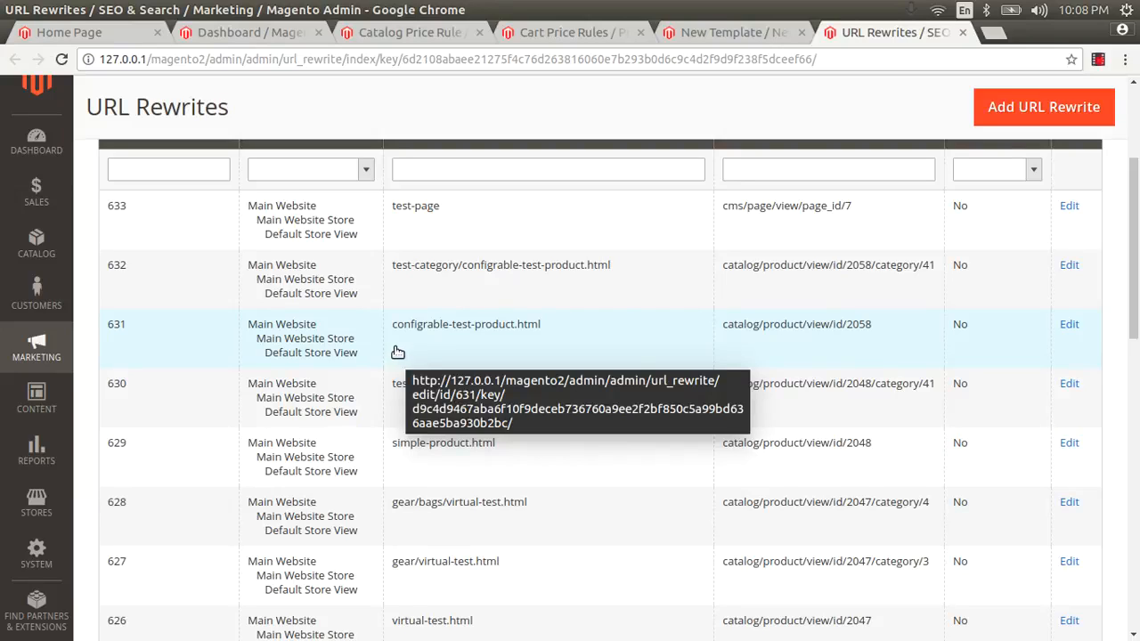
{"action": "scroll", "coordinate": [713, 267], "scroll_direction": "up", "scroll_amount": 3}
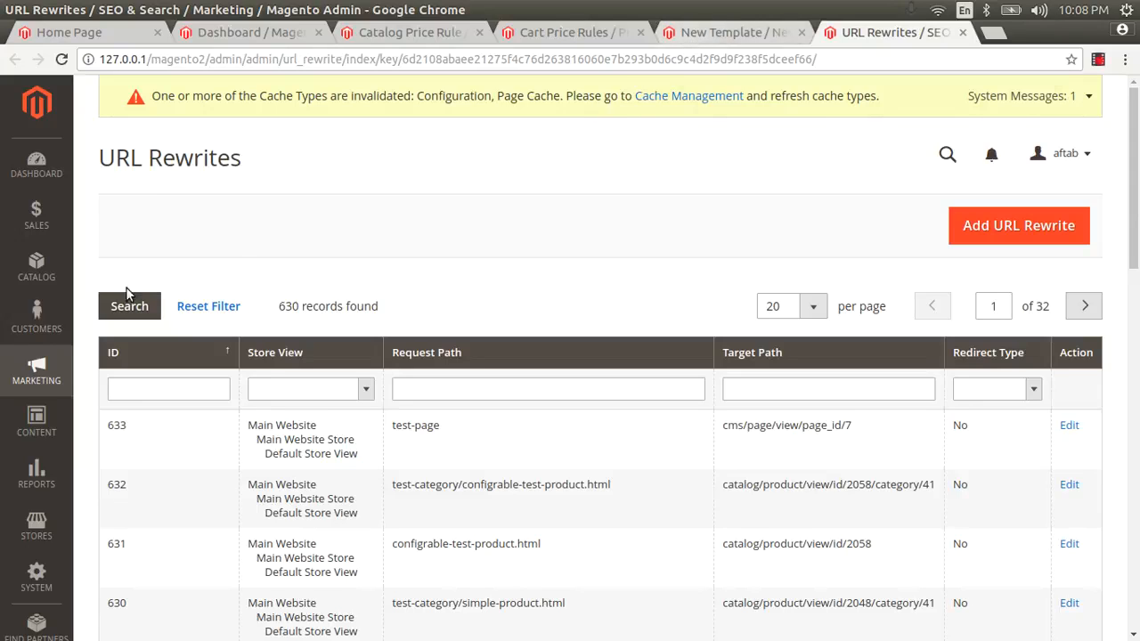
{"action": "left_click", "coordinate": [42, 379]}
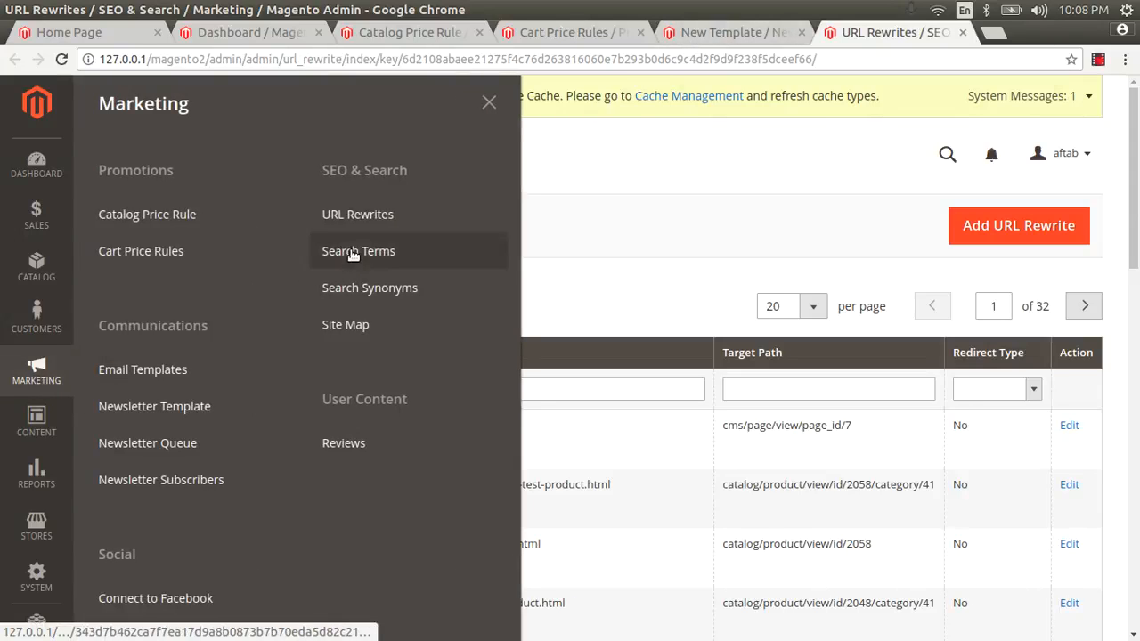
Open Search Synonyms in its own new browser tab
{"action": "right_click", "coordinate": [366, 296]}
{"action": "left_click", "coordinate": [384, 311]}
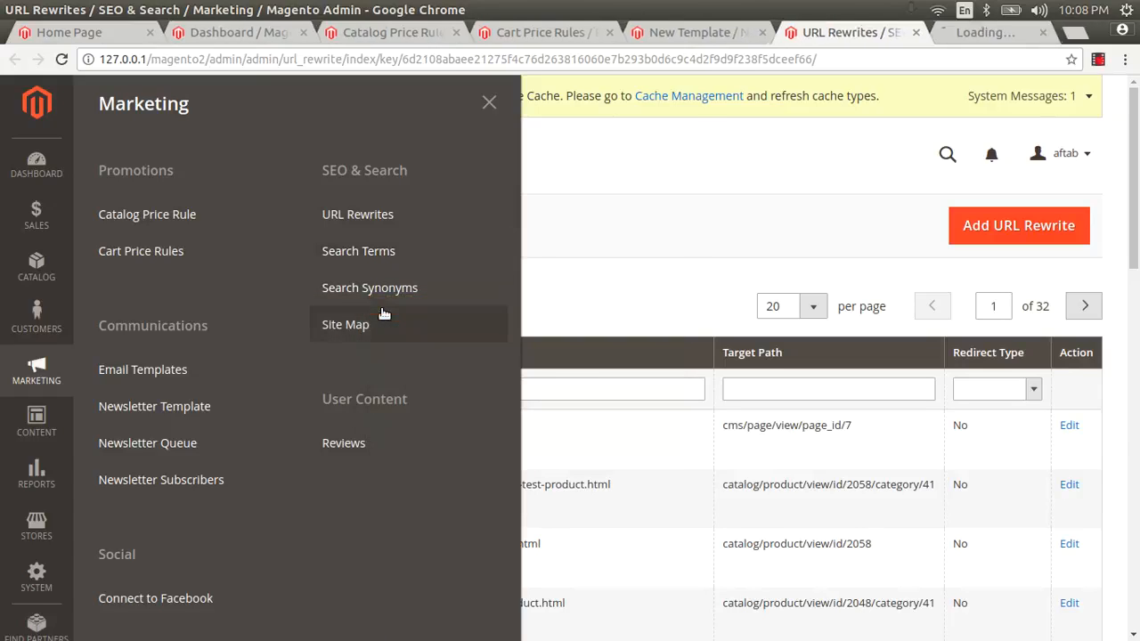
{"action": "left_click", "coordinate": [988, 32]}
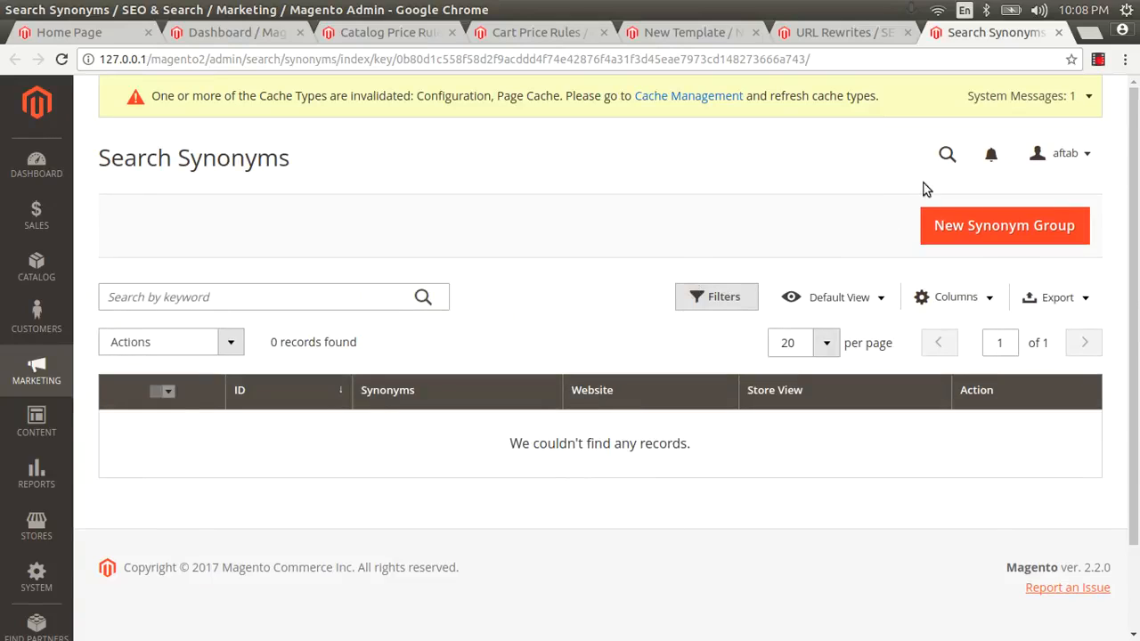
Create and save a synonym group 'what is new product' scoped to All Websites
{"action": "left_click", "coordinate": [1002, 228]}
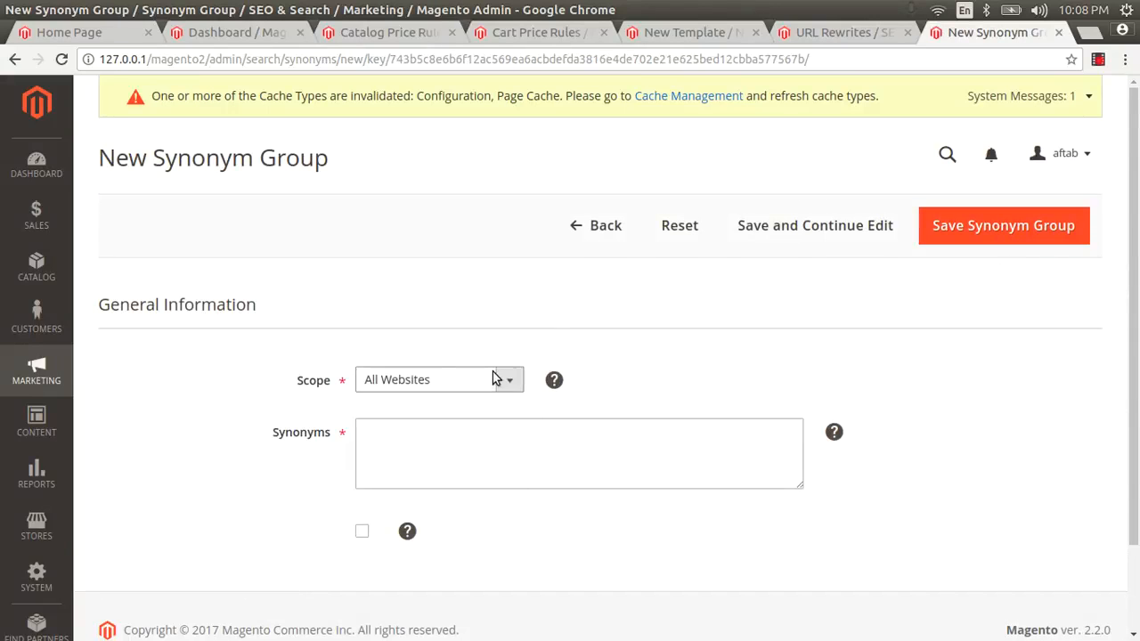
{"action": "left_click", "coordinate": [496, 378]}
{"action": "left_click", "coordinate": [496, 378]}
{"action": "left_click", "coordinate": [437, 451]}
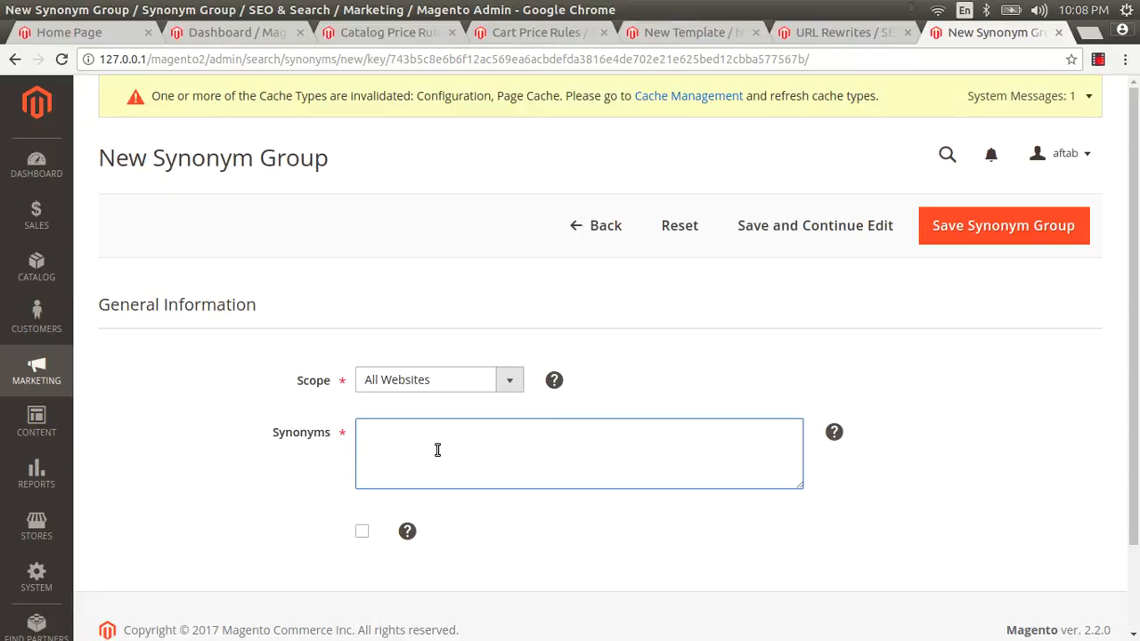
{"action": "type", "text": "what is new product"}
{"action": "scroll", "coordinate": [479, 400], "scroll_direction": "down", "scroll_amount": 2}
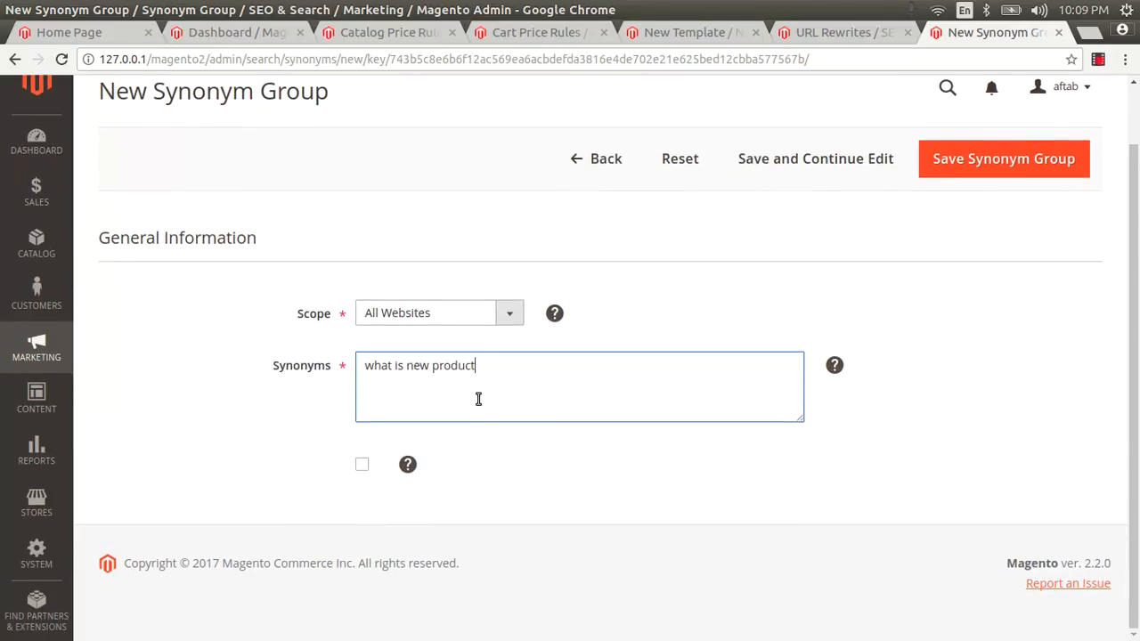
{"action": "left_click", "coordinate": [362, 464]}
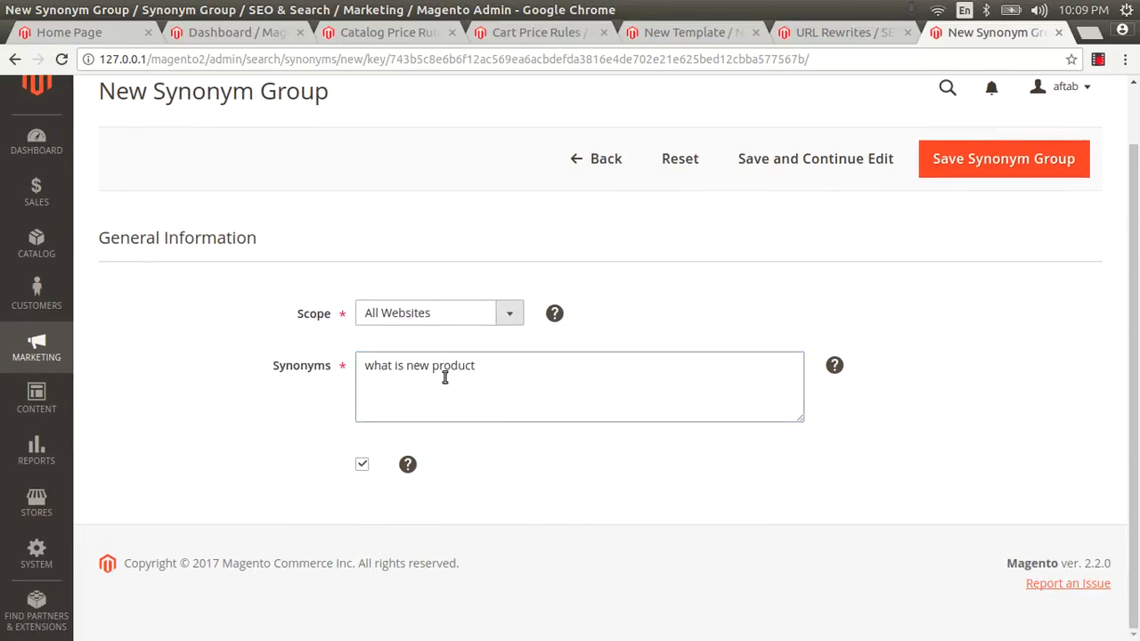
{"action": "left_click", "coordinate": [982, 159]}
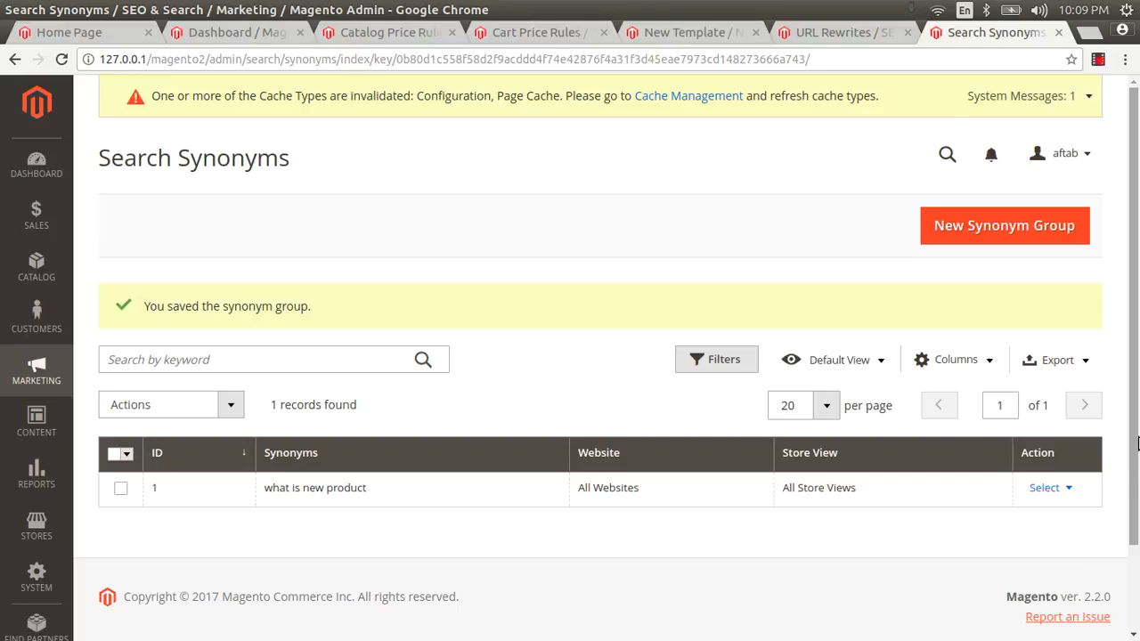
Reopen the 'what is new product' group for editing, then return to the URL Rewrites tab
{"action": "left_click", "coordinate": [1061, 487]}
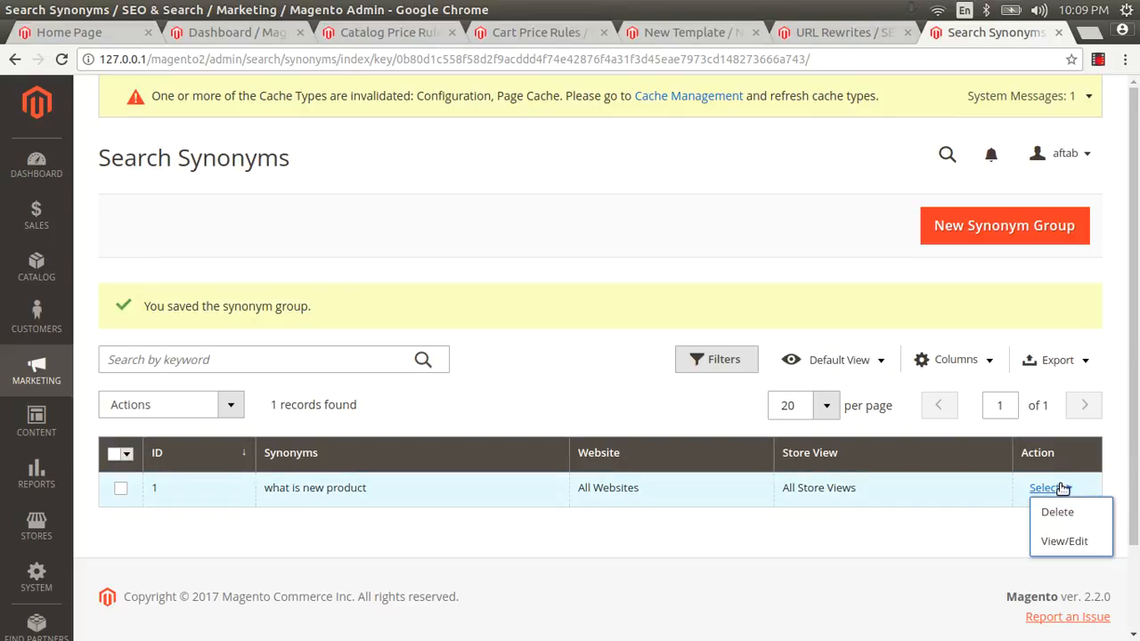
{"action": "left_click", "coordinate": [1064, 540]}
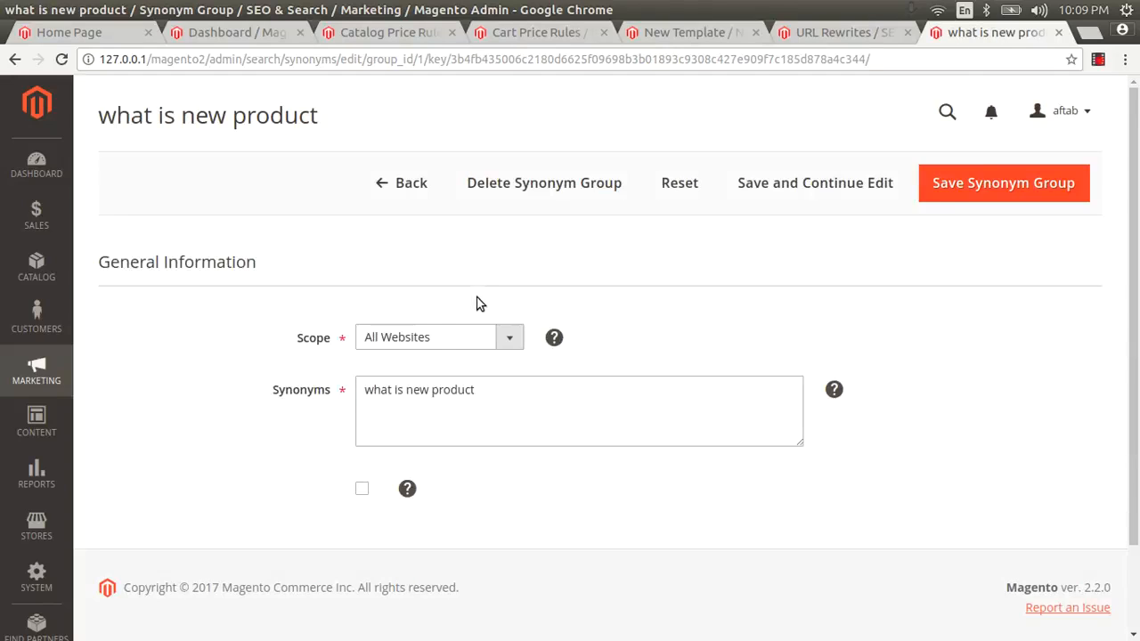
{"action": "scroll", "coordinate": [477, 304], "scroll_direction": "down", "scroll_amount": 3}
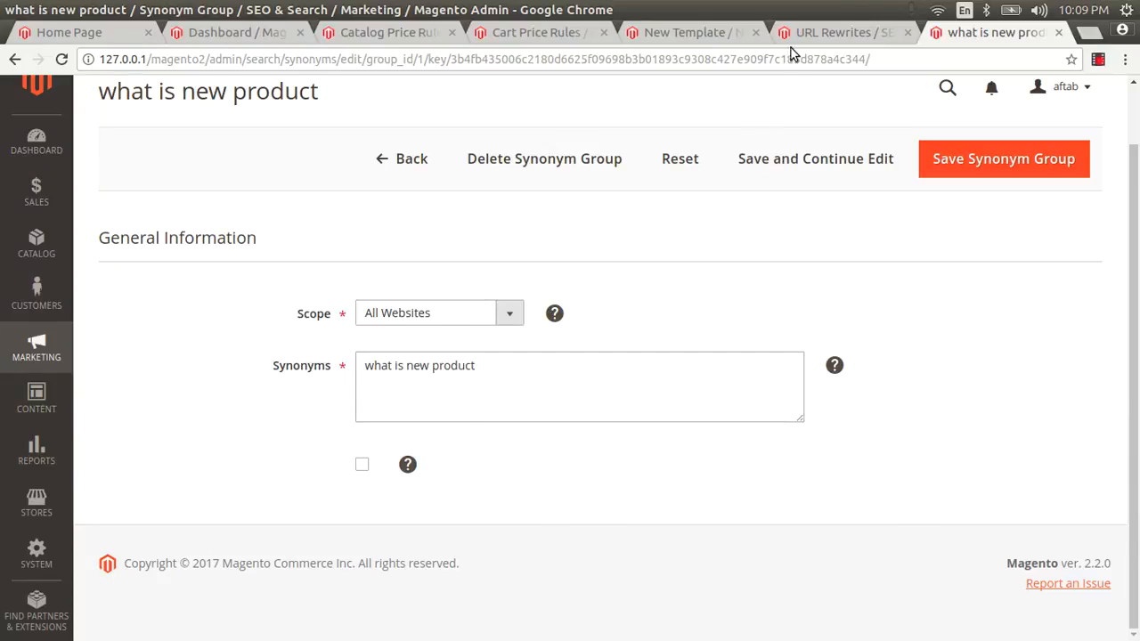
{"action": "left_click", "coordinate": [837, 32]}
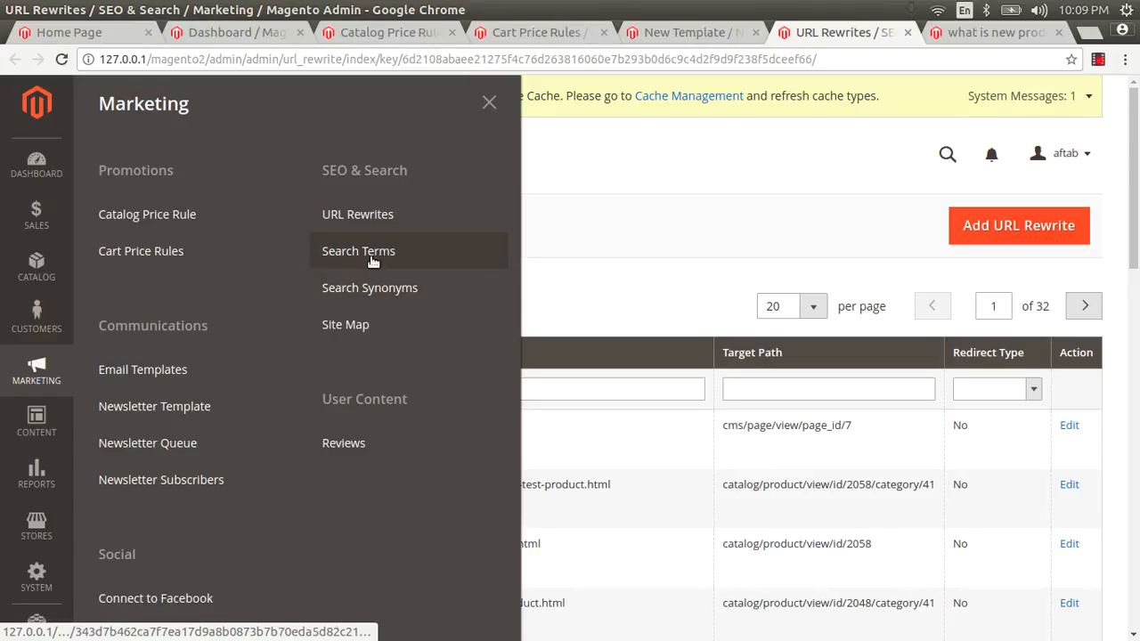
Show the Search Terms list with its 5 queries in place of URL Rewrites
{"action": "left_click", "coordinate": [370, 254]}
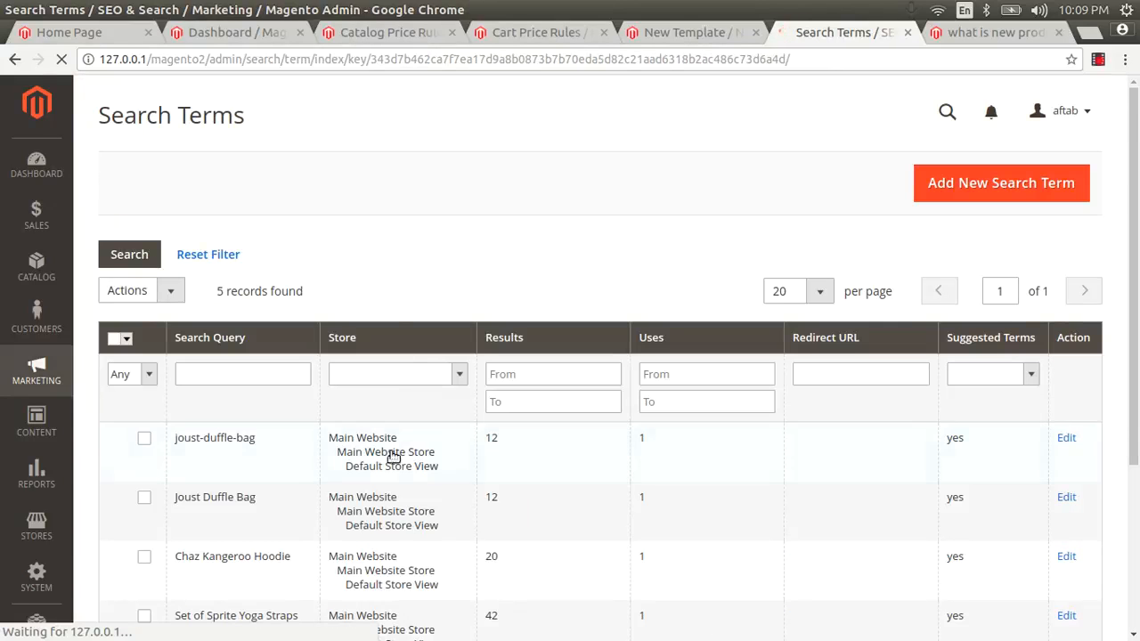
{"action": "scroll", "coordinate": [376, 472], "scroll_direction": "down", "scroll_amount": 4}
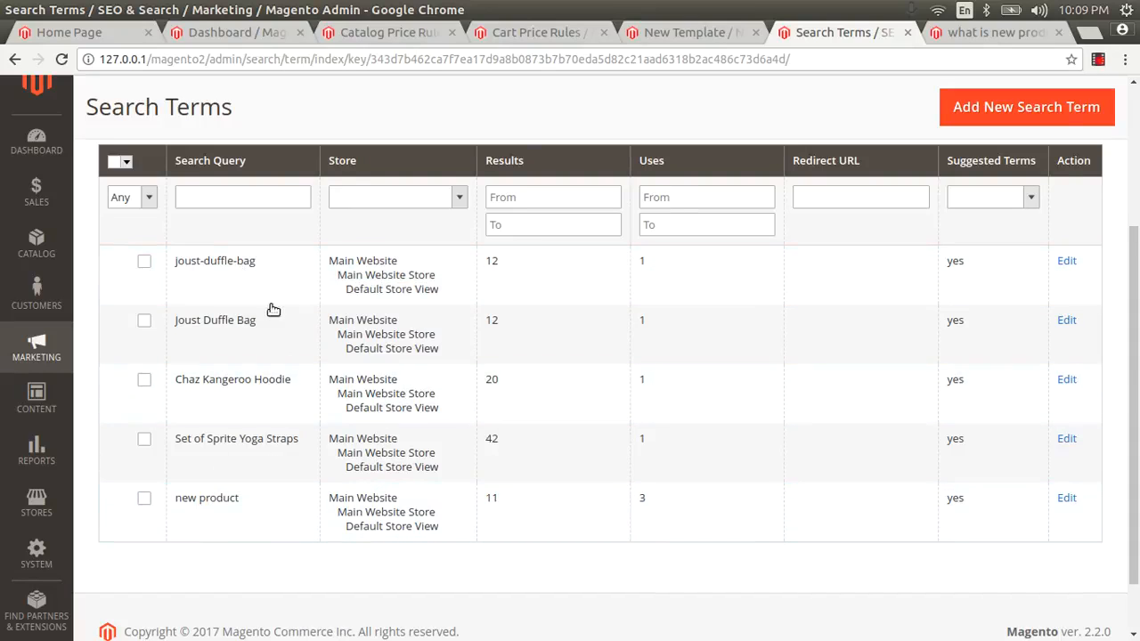
{"action": "scroll", "coordinate": [166, 246], "scroll_direction": "up", "scroll_amount": 2}
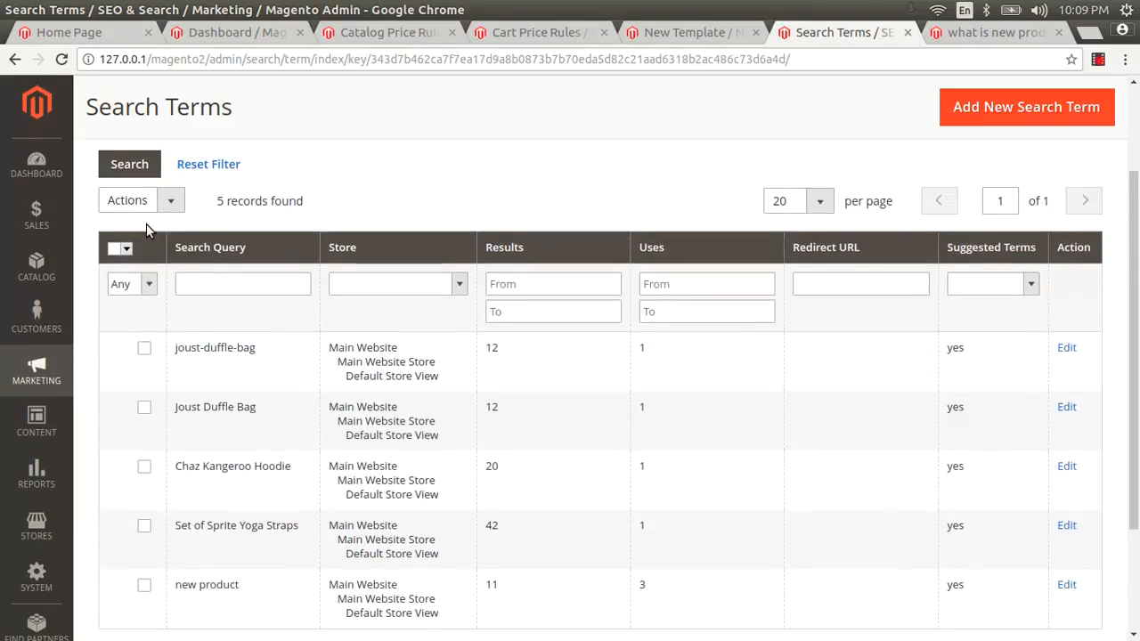
Tick the joust-duffle-bag search term, check Mass Actions, then go to the newsletter template tab
{"action": "left_click", "coordinate": [145, 286]}
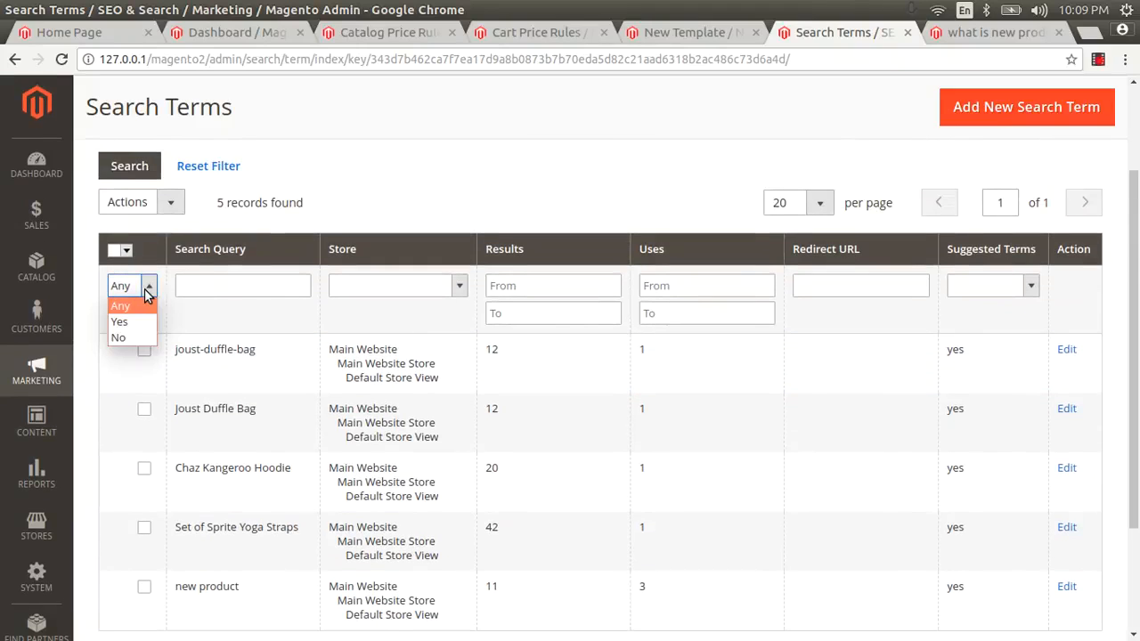
{"action": "left_click", "coordinate": [145, 350]}
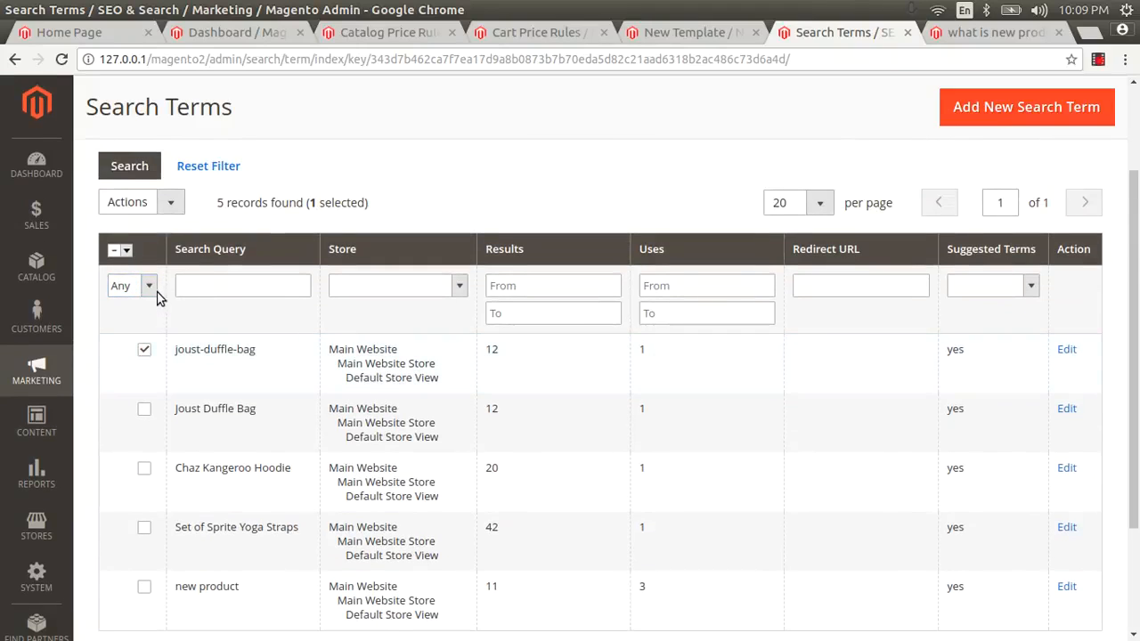
{"action": "left_click", "coordinate": [127, 250]}
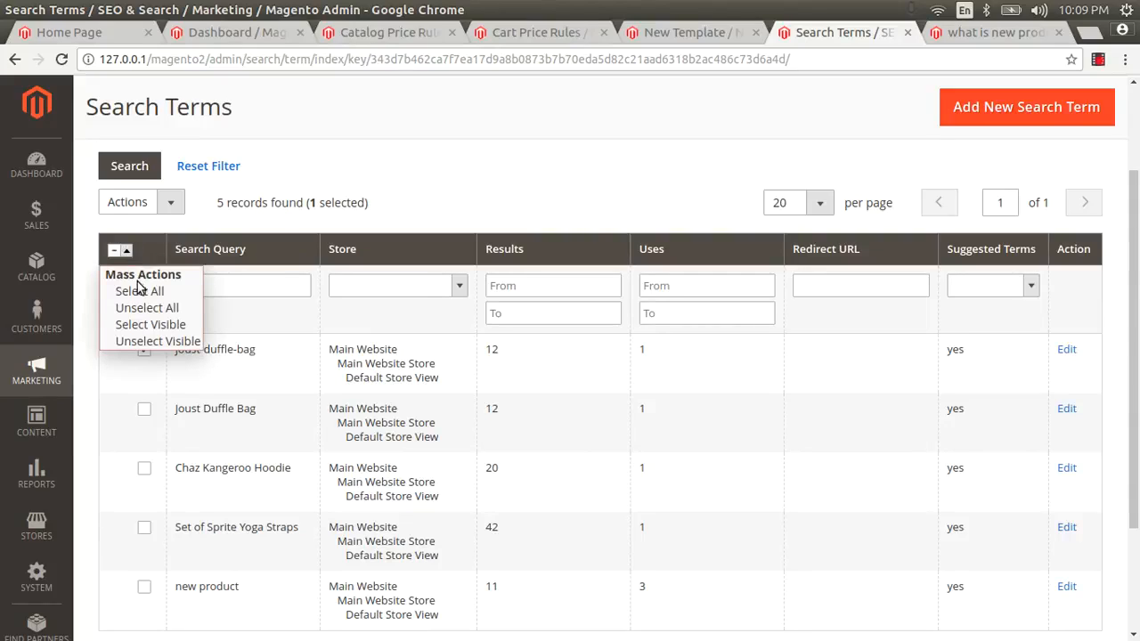
{"action": "left_click", "coordinate": [467, 214]}
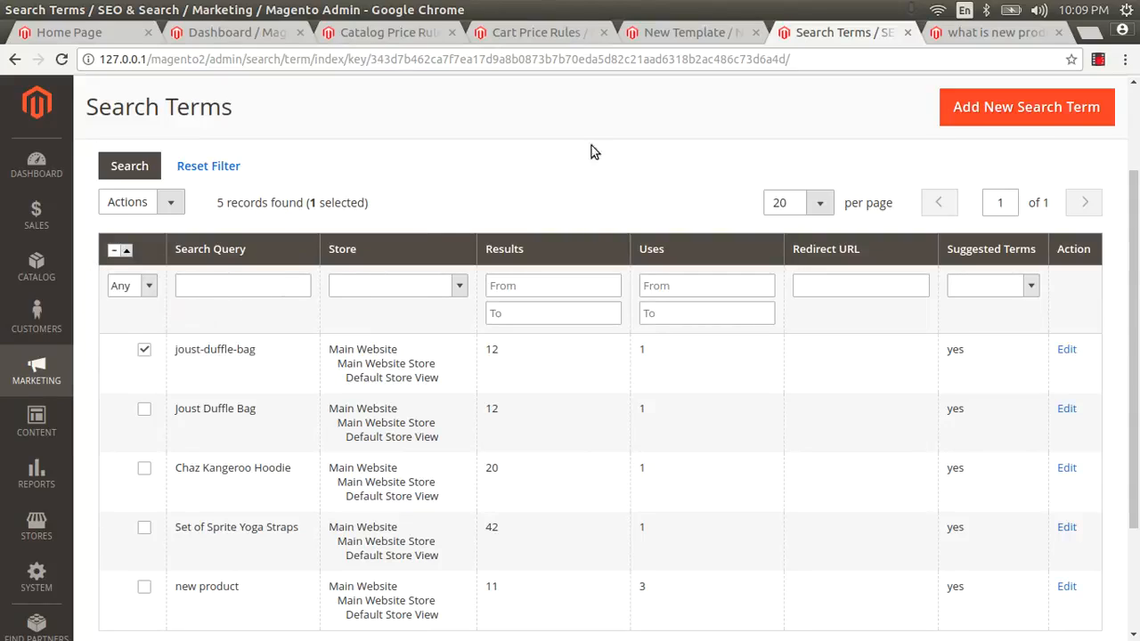
{"action": "left_click", "coordinate": [690, 32]}
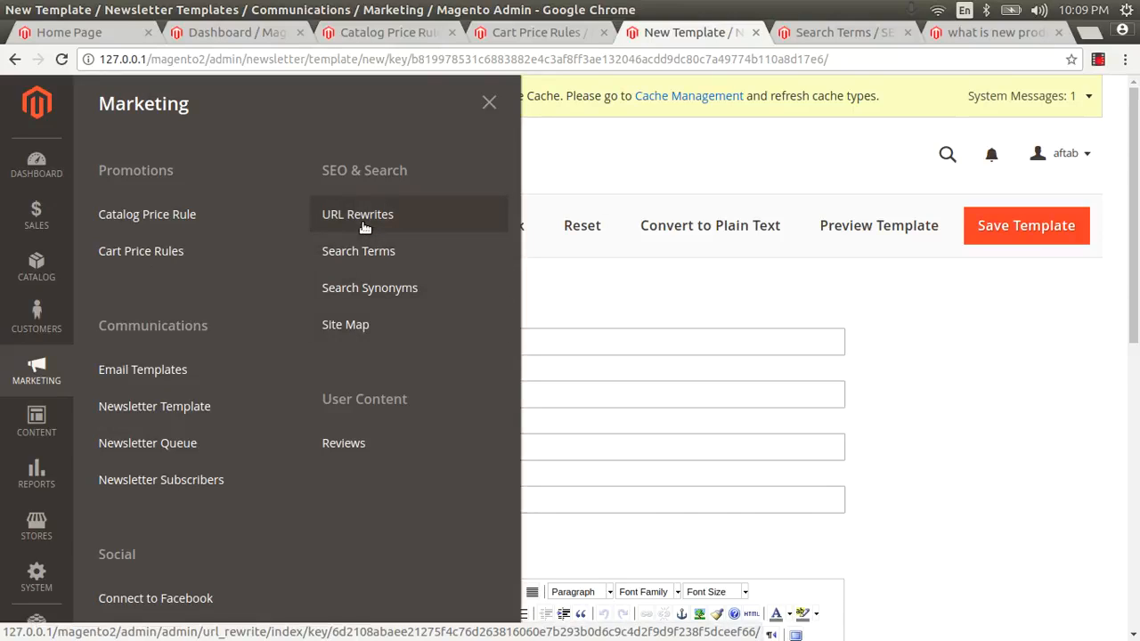
Go to Site Map, start a new sitemap, then back out to the empty sitemap grid
{"action": "left_click", "coordinate": [361, 326]}
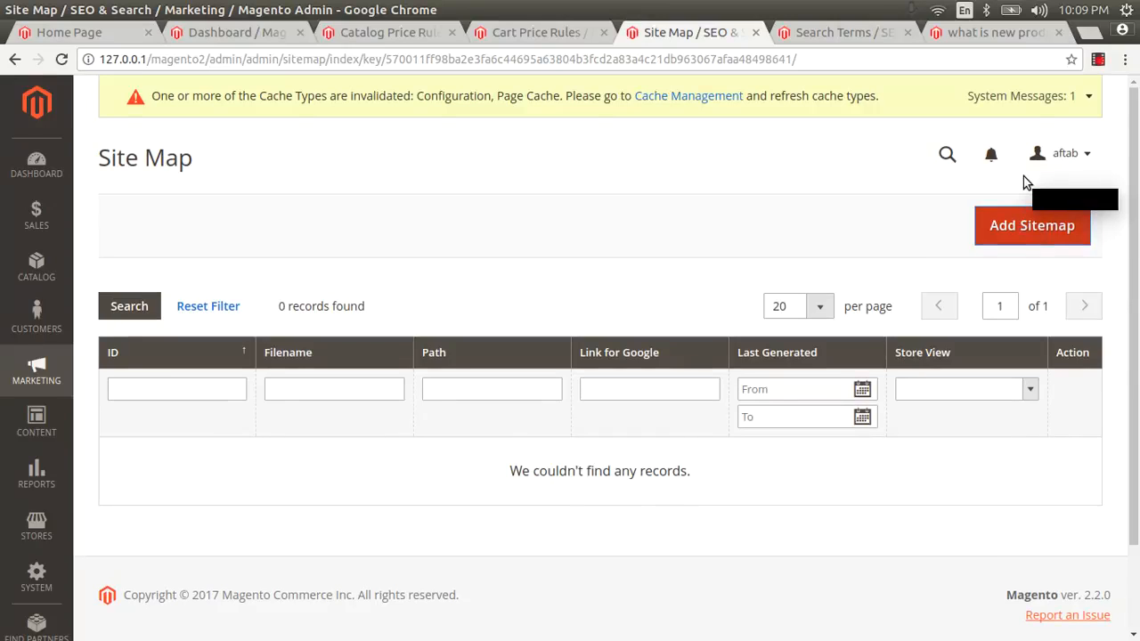
{"action": "left_click", "coordinate": [1016, 234]}
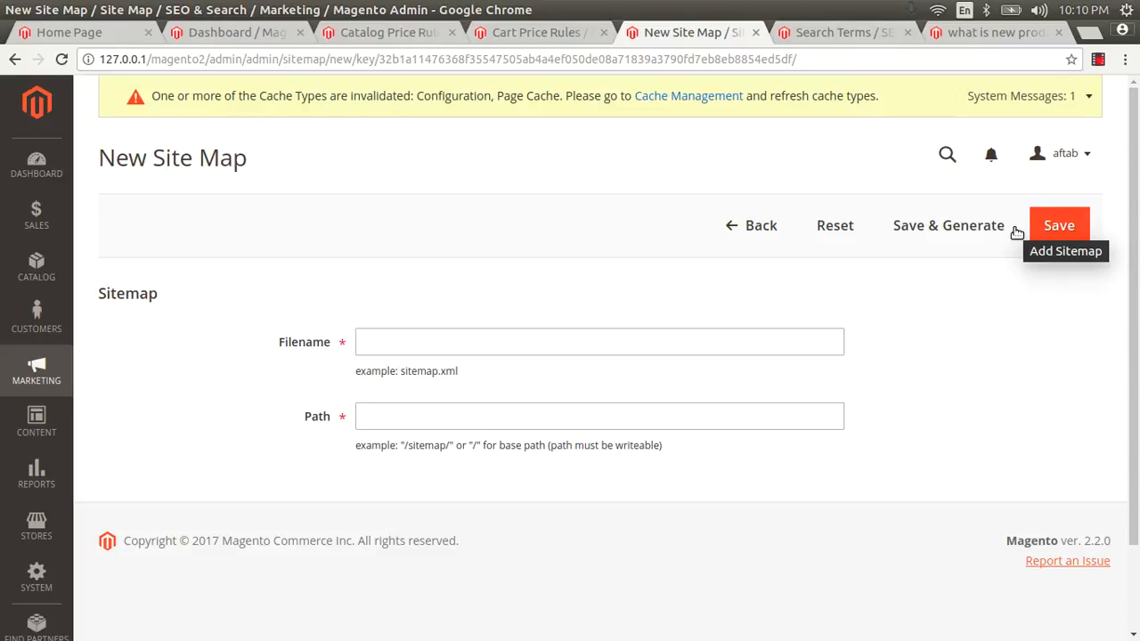
{"action": "left_click", "coordinate": [728, 228]}
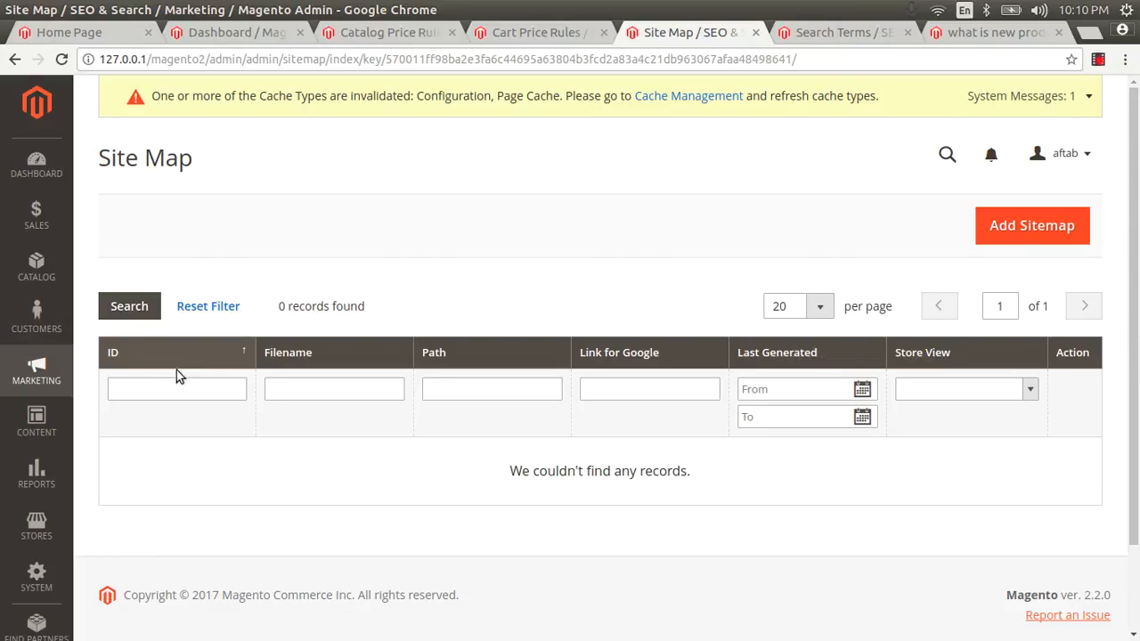
{"action": "left_click_drag", "start_coordinate": [1137, 421], "coordinate": [1137, 557]}
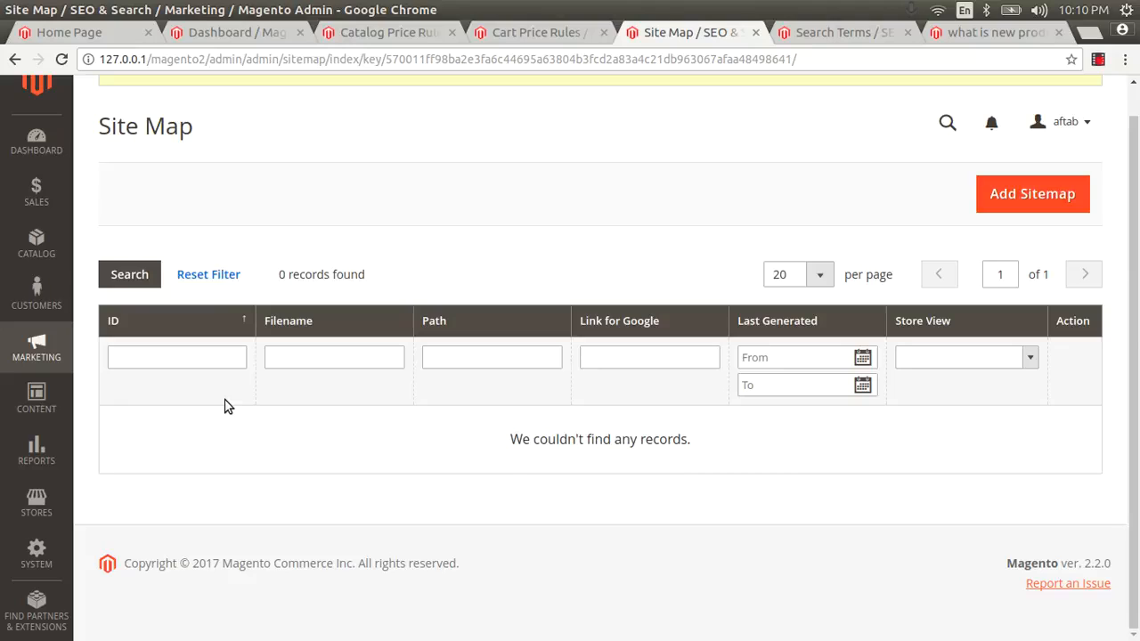
Show the Marketing sections flyout from the left sidebar over the empty Site Map list
{"action": "left_click", "coordinate": [50, 344]}
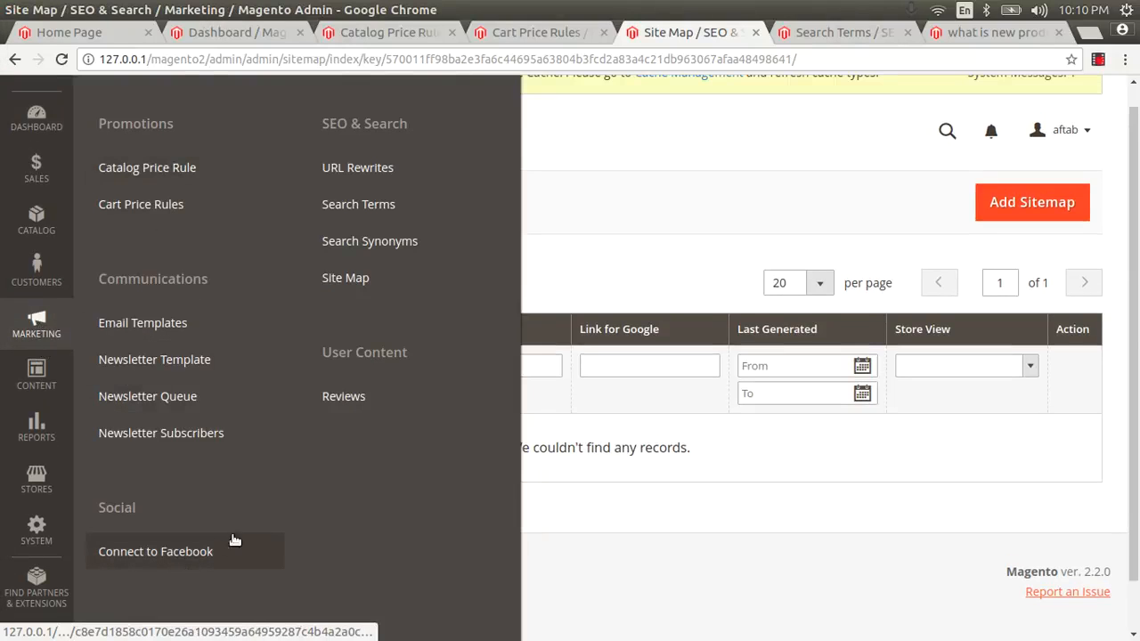